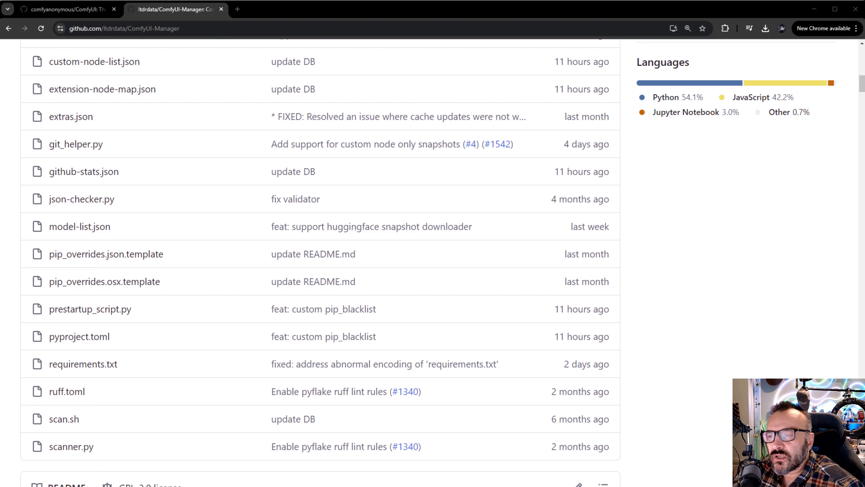
Step: Look over the ComfyUI-Manager repository page, switch to the ComfyUI repository, and find the Windows installation instructions in its README
scroll(771, 328, up, 10)
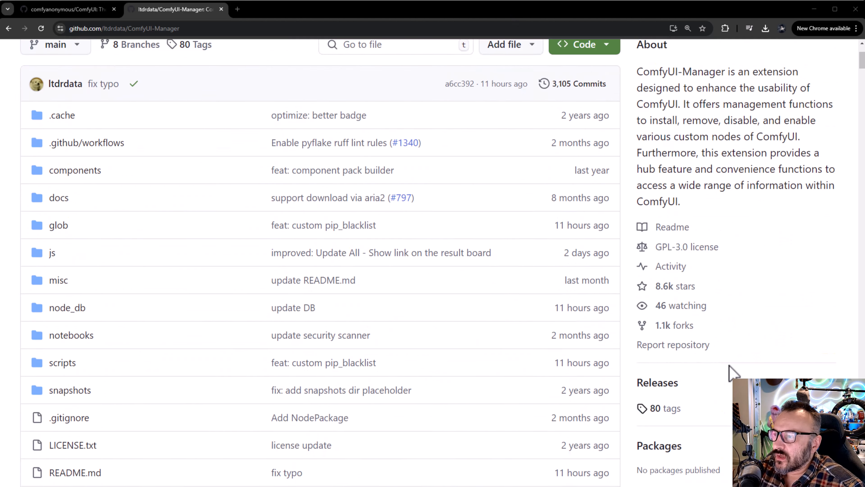
scroll(733, 371, up, 4)
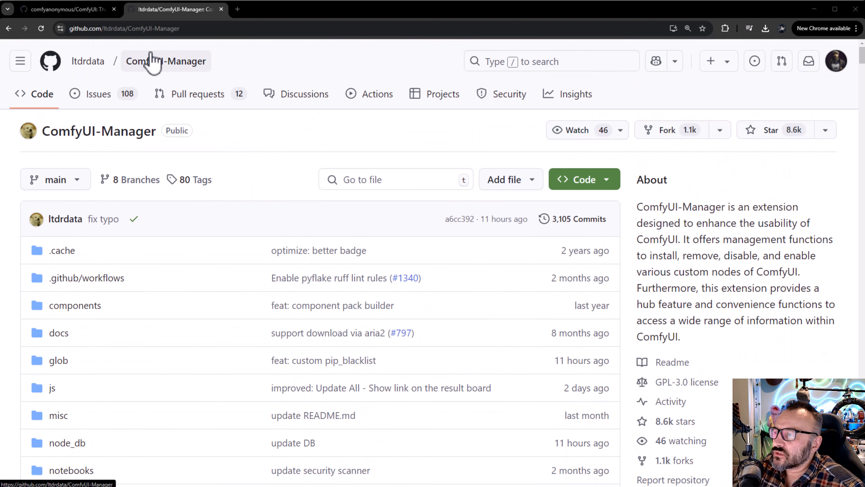
click(60, 9)
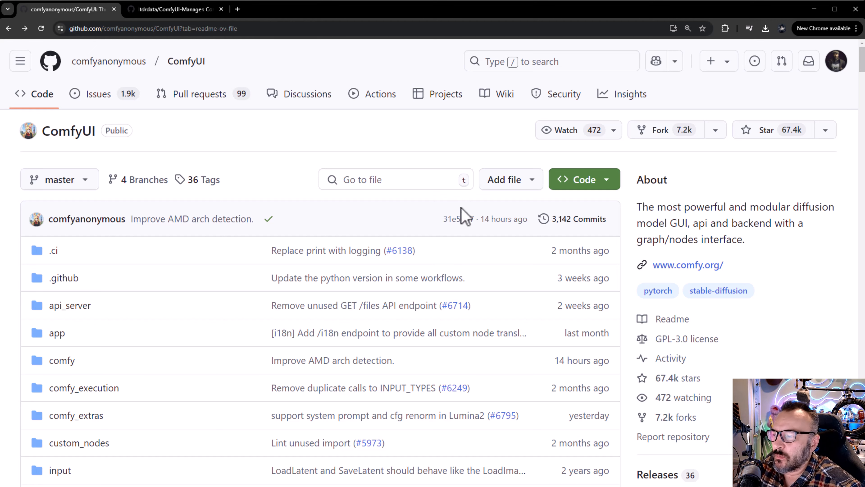
scroll(467, 236, down, 20)
scroll(406, 334, down, 20)
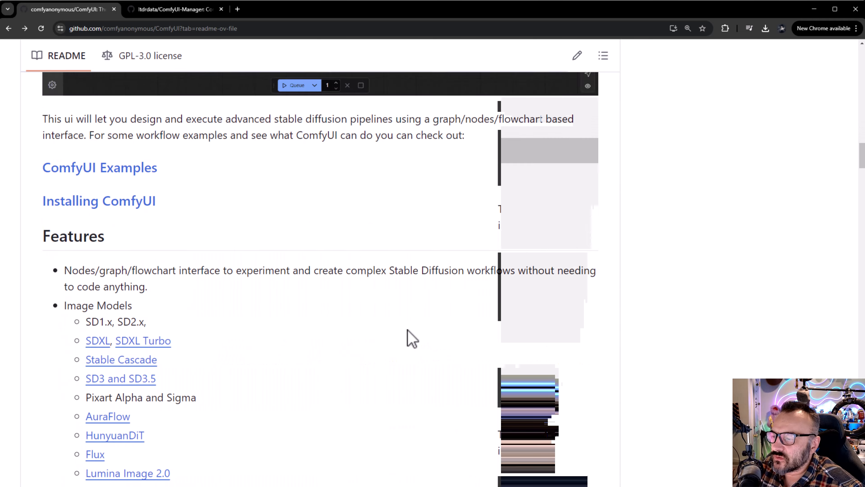
scroll(408, 328, down, 15)
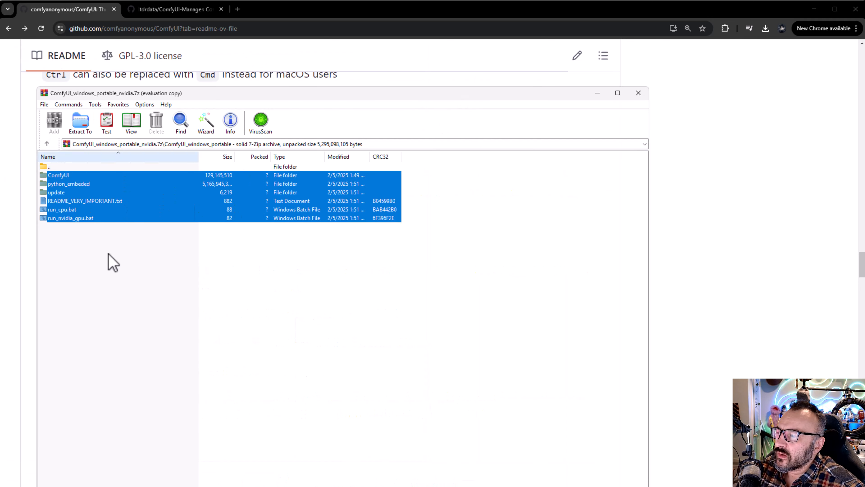
Step: Go up to the root of the ComfyUI_windows_portable_nvidia.7z archive and reopen its ComfyUI_windows_portable folder to check the contents
click(152, 312)
double_click(61, 167)
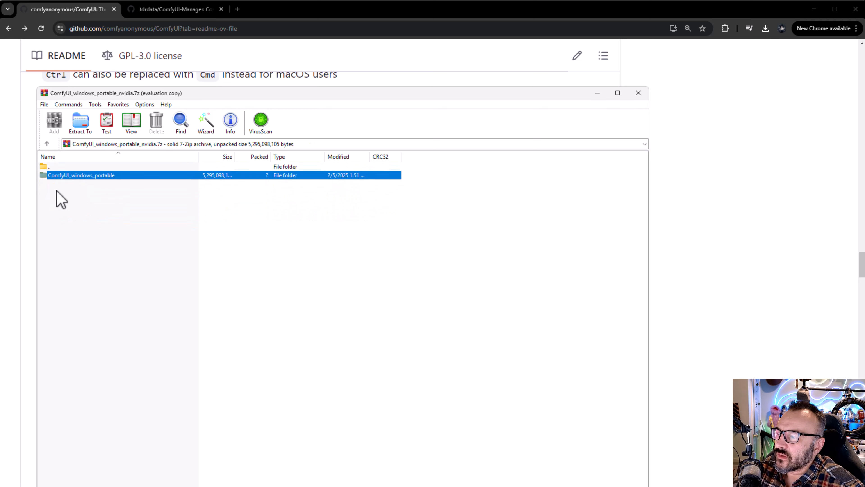
double_click(67, 176)
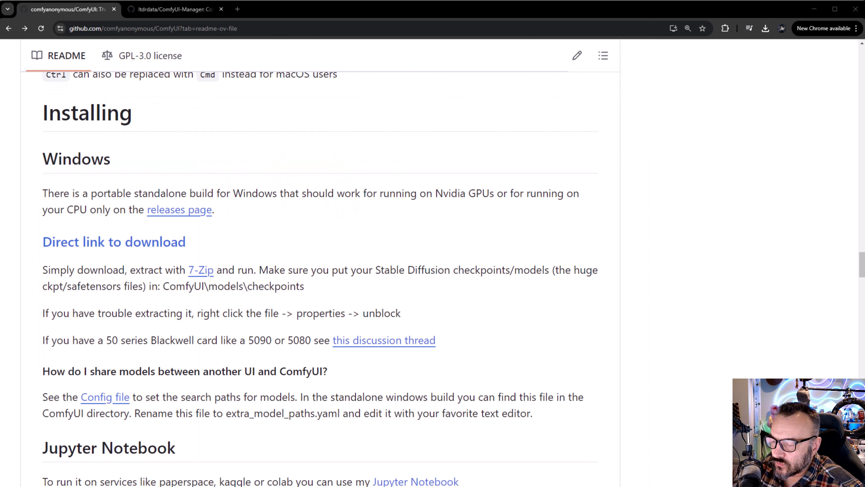
Step: Switch to File Explorer, open the checkpoints folder under D:\ComfyUI\ComfyUI\models, and look through the other model subfolders
key(alt+Tab)
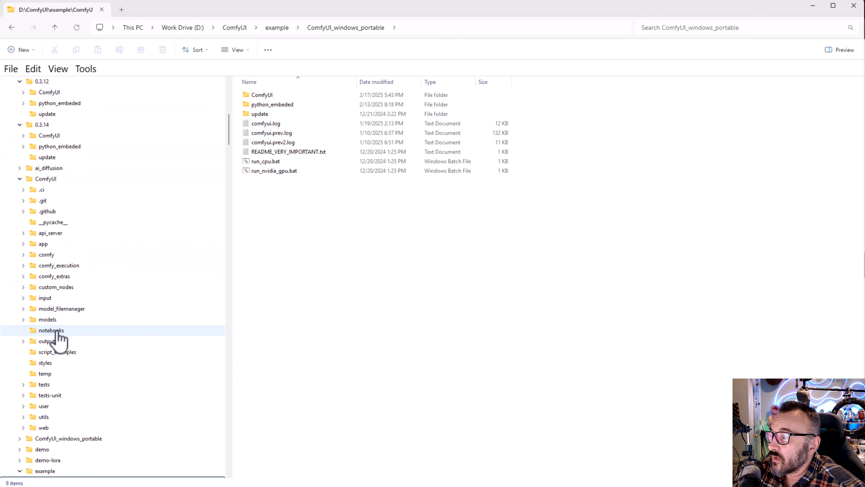
click(64, 319)
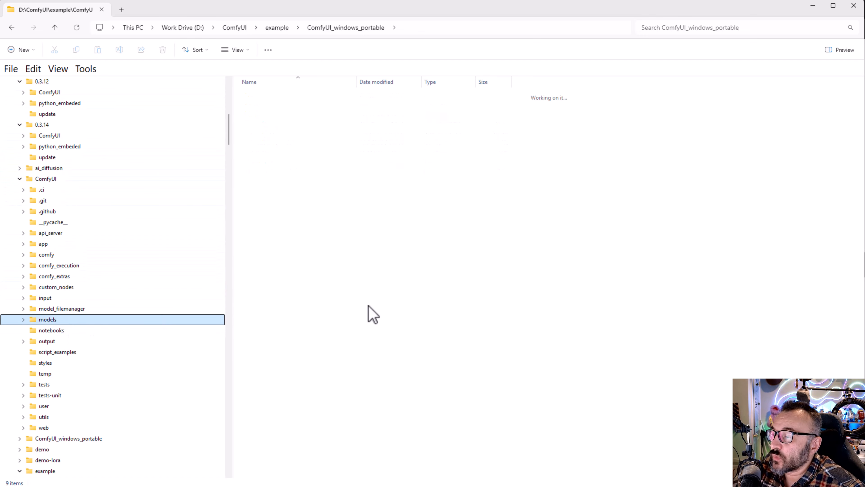
click(23, 319)
click(57, 157)
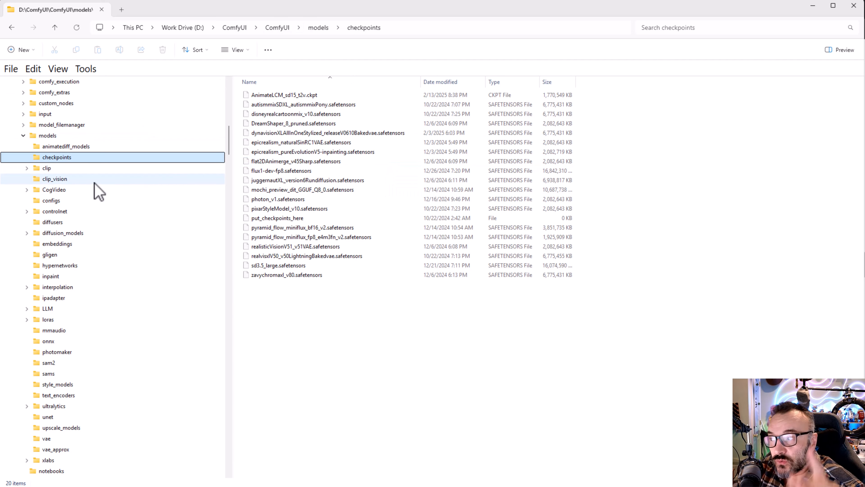
scroll(135, 151, up, 6)
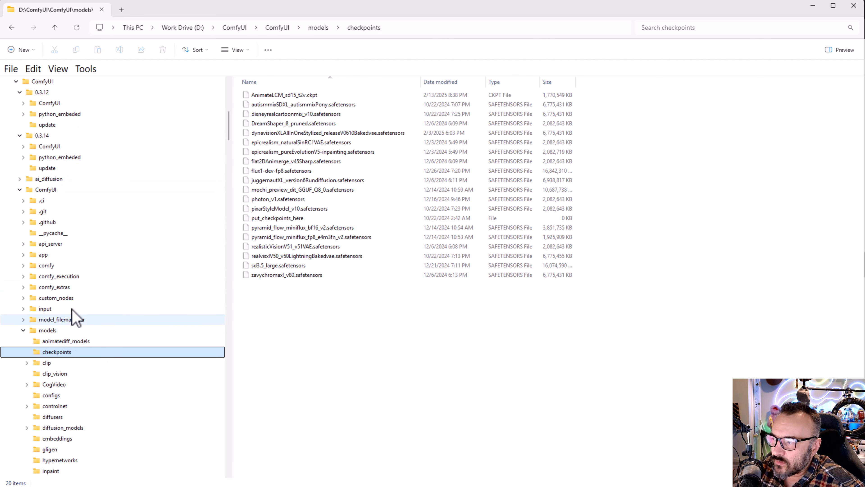
scroll(132, 320, down, 2)
scroll(127, 316, down, 8)
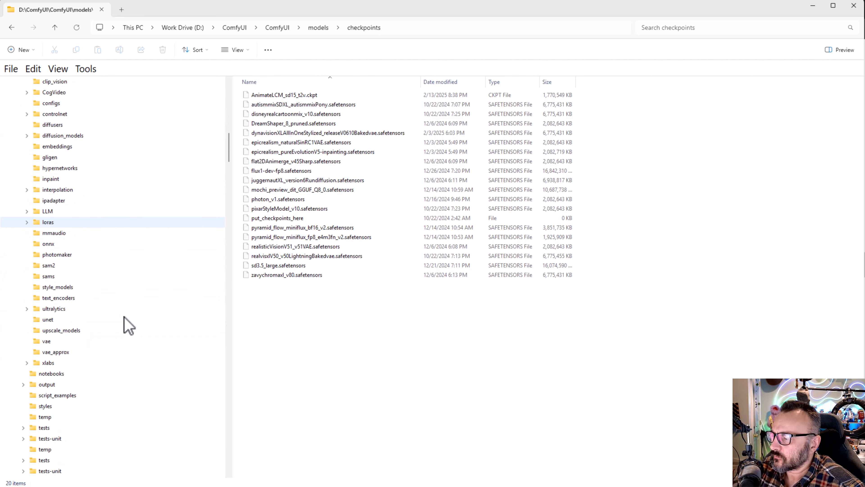
scroll(124, 317, up, 6)
scroll(128, 325, up, 5)
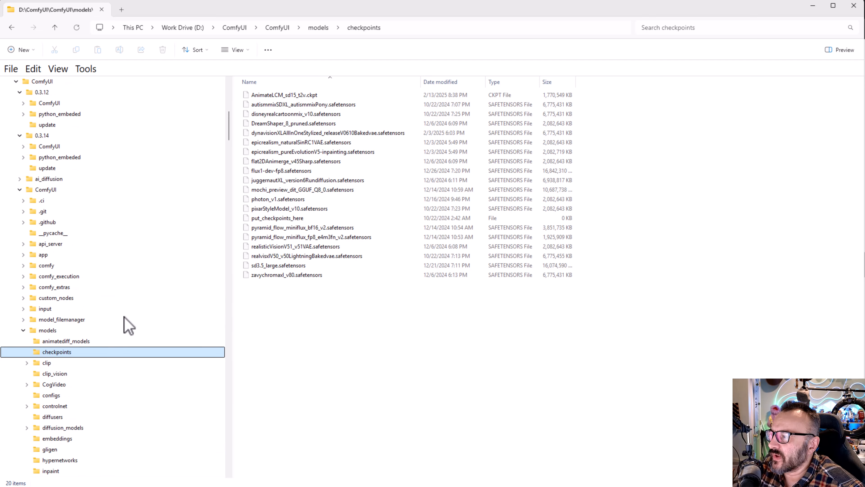
Step: Open the ComfyUI folder inside the 0.3.14 installation to examine its files
scroll(47, 131, down, 1)
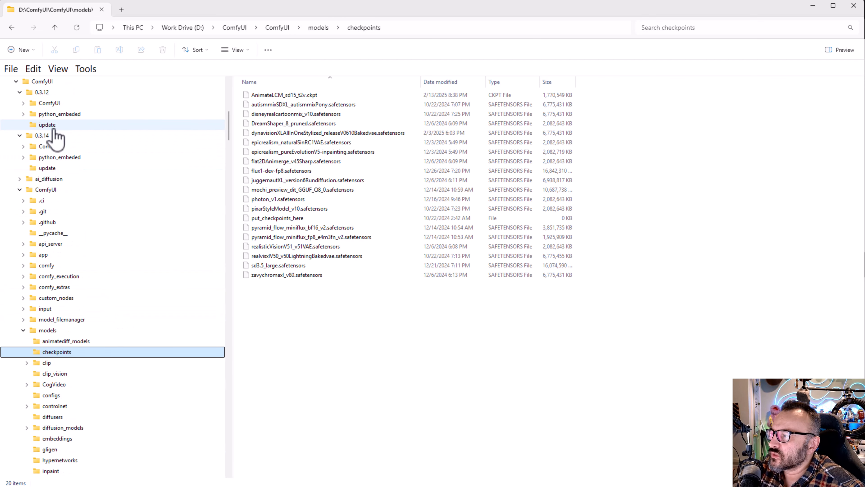
click(43, 135)
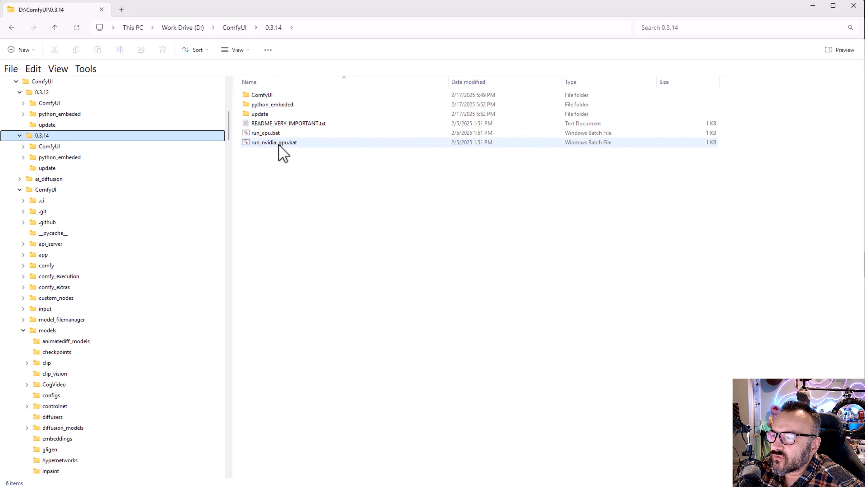
double_click(273, 99)
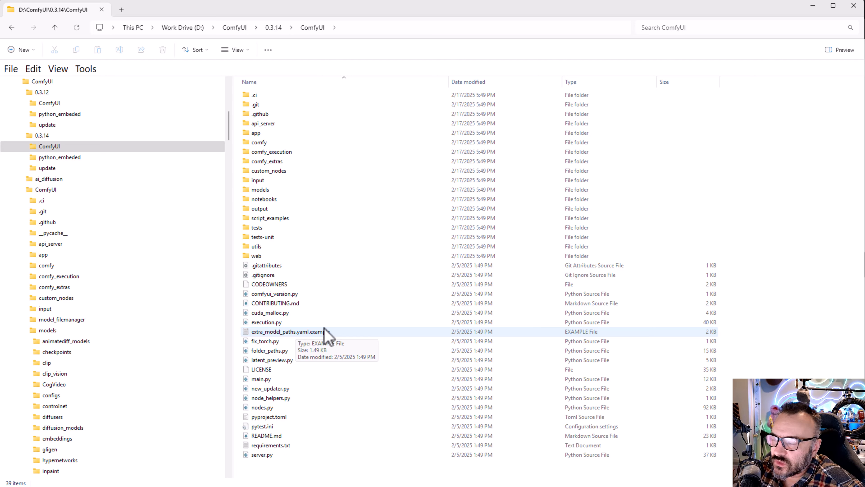
Step: Open extra_model_paths.yaml from the ComfyUI folder of the example portable installation in Visual Studio Code
scroll(124, 350, down, 15)
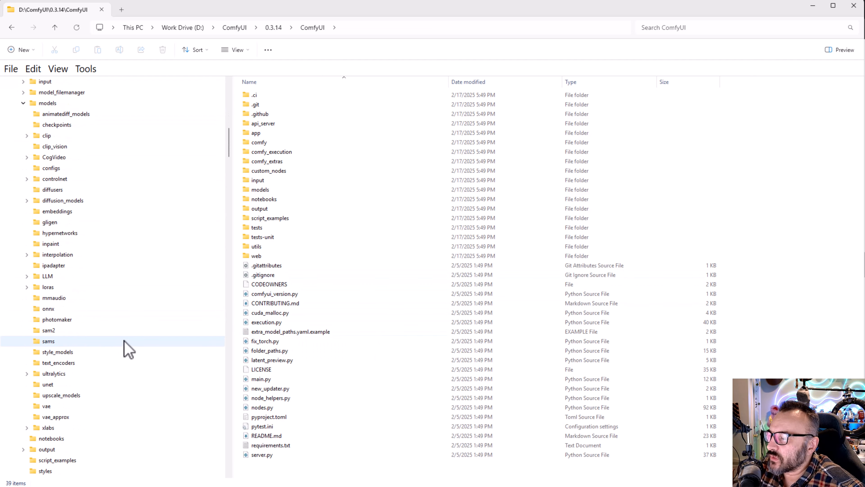
scroll(125, 347, down, 1)
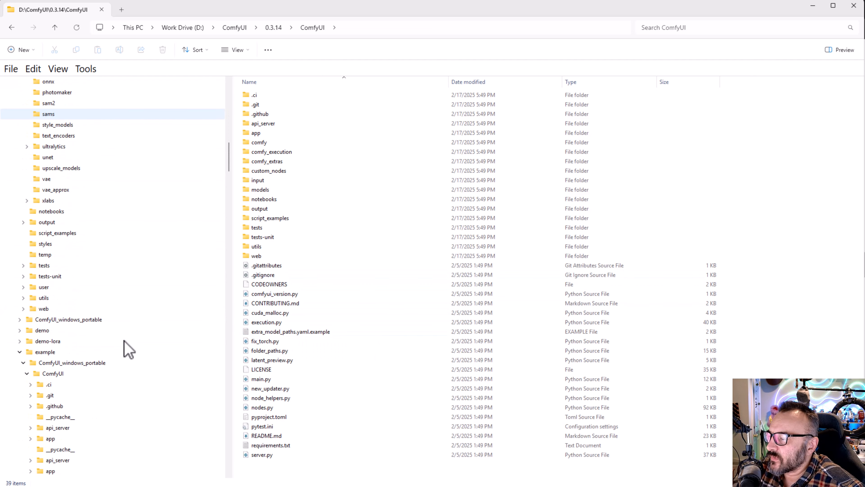
click(86, 376)
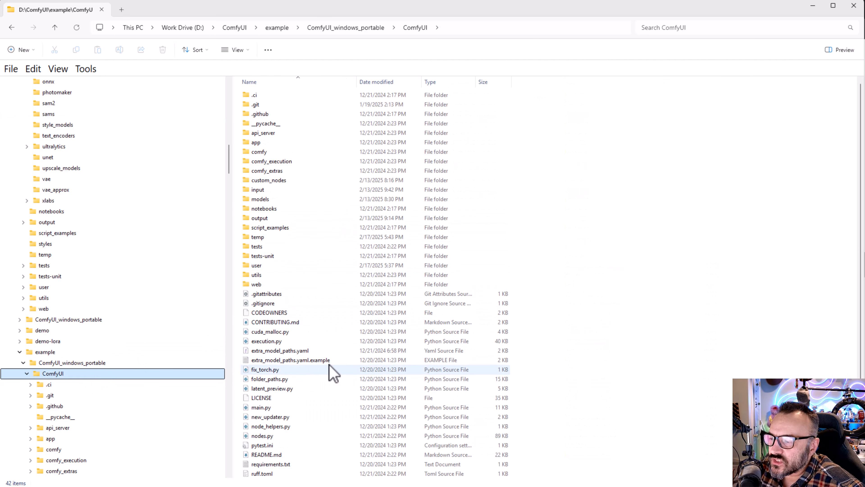
click(279, 352)
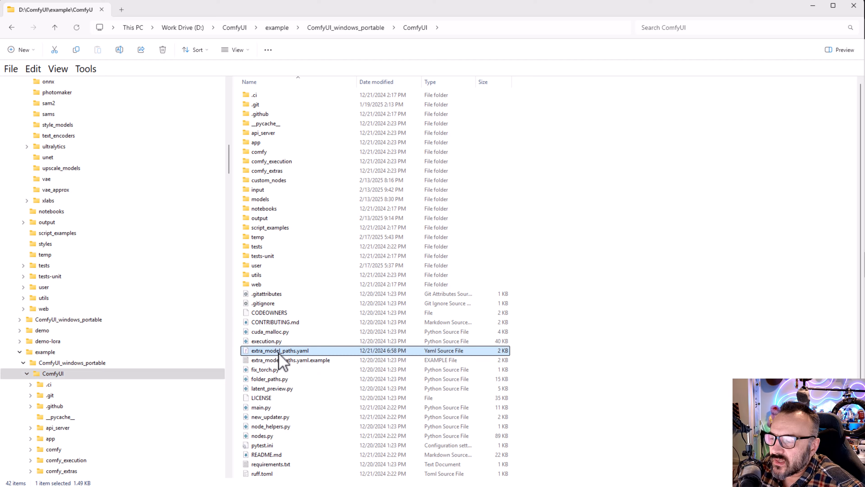
right_click(280, 354)
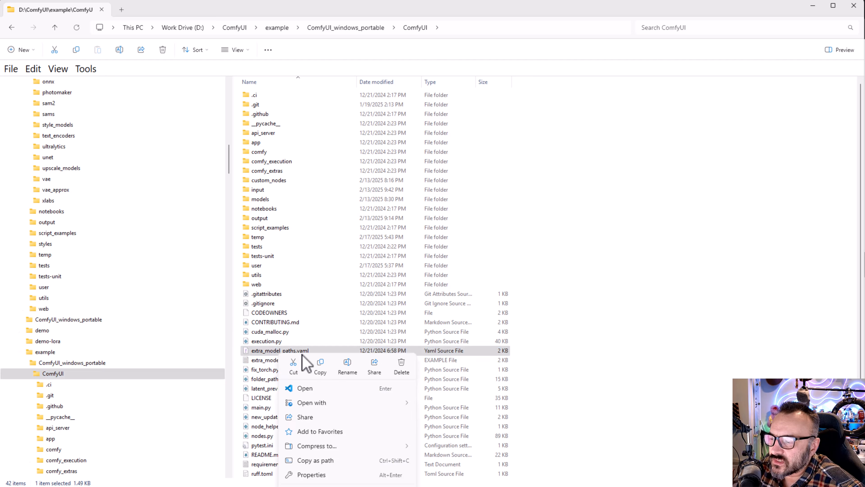
click(326, 395)
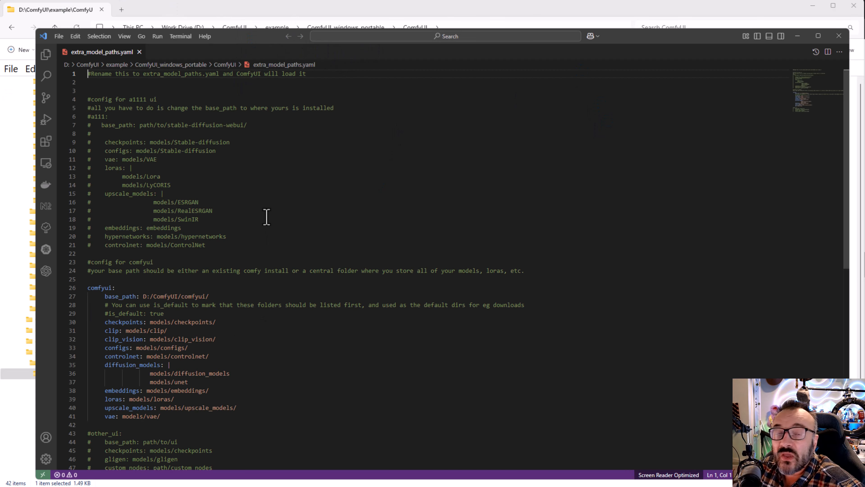
click(114, 53)
click(222, 52)
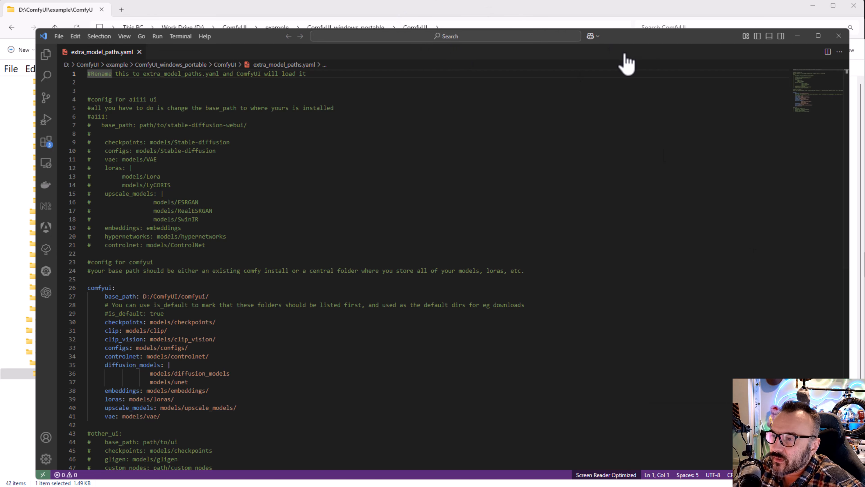
click(645, 19)
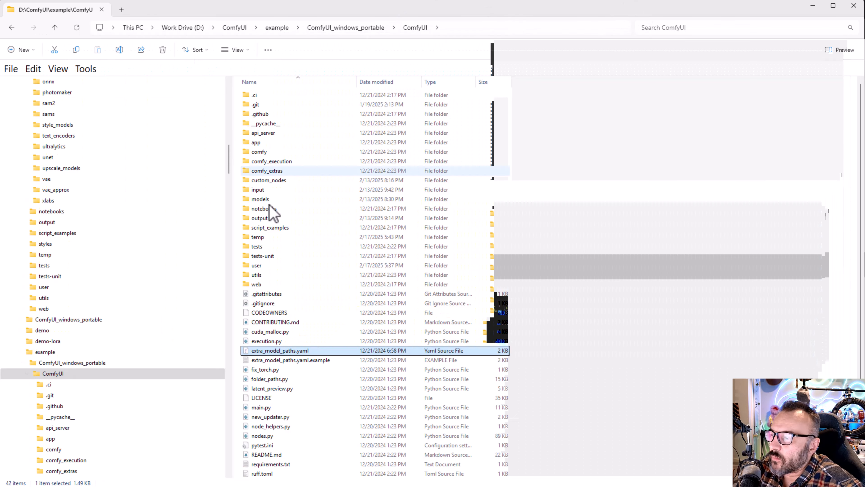
click(324, 361)
right_click(323, 361)
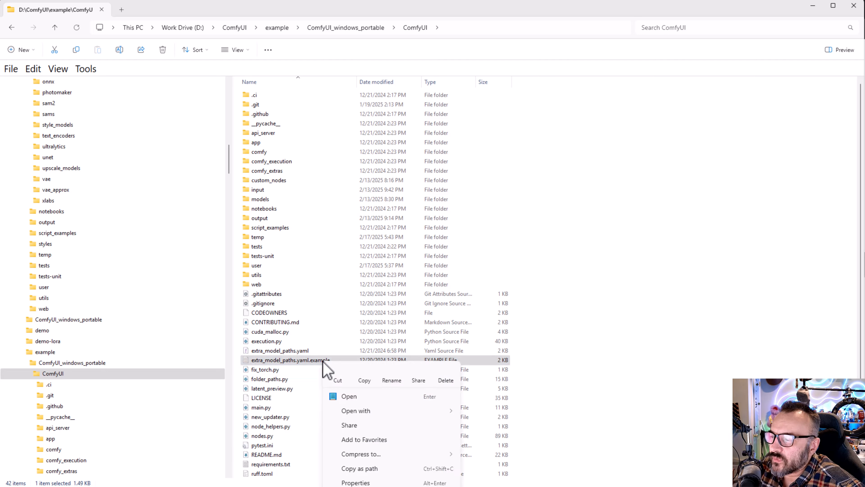
mouse_move(370, 412)
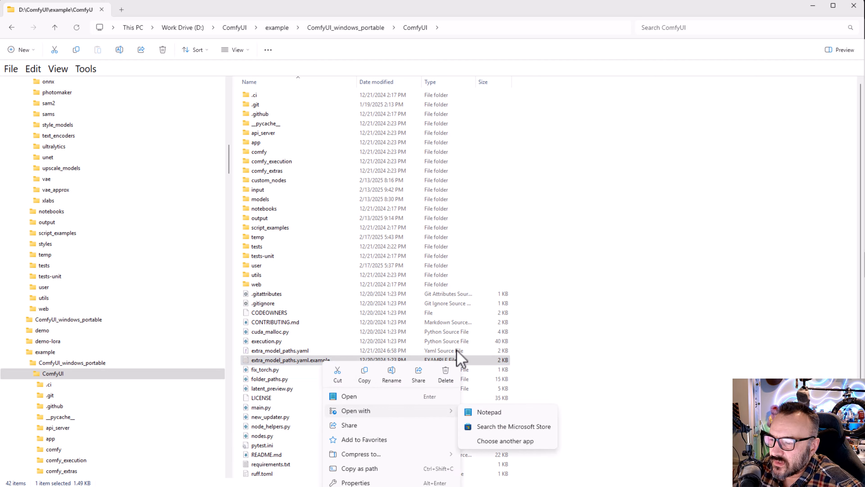
key(Escape)
key(Escape)
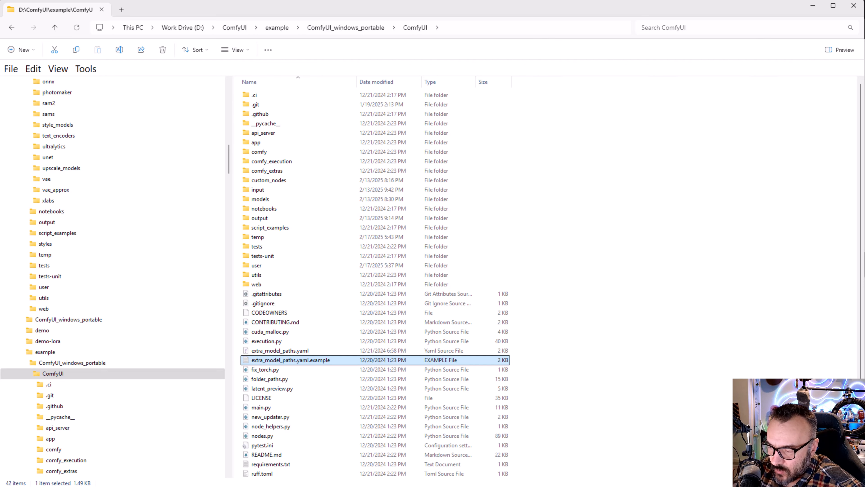
Step: Open extra_model_paths.yaml.example from the same folder in Visual Studio Code alongside extra_model_paths.yaml
key(alt+Tab)
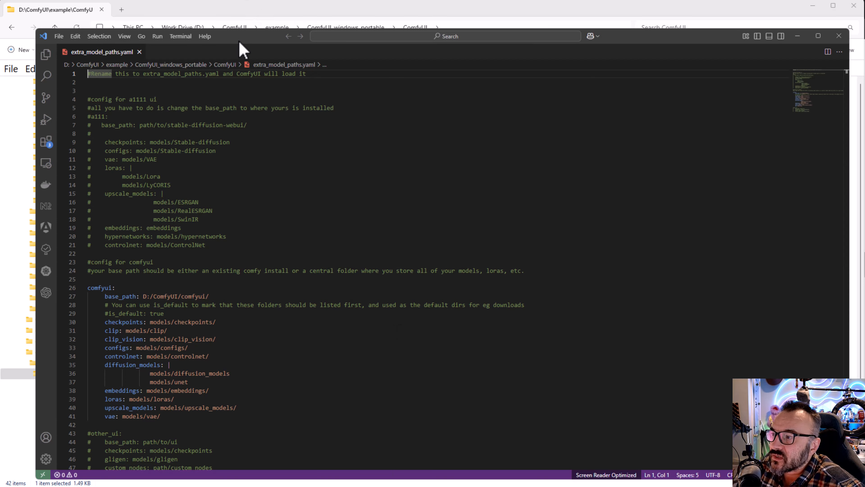
drag(240, 49, 841, 21)
click(402, 315)
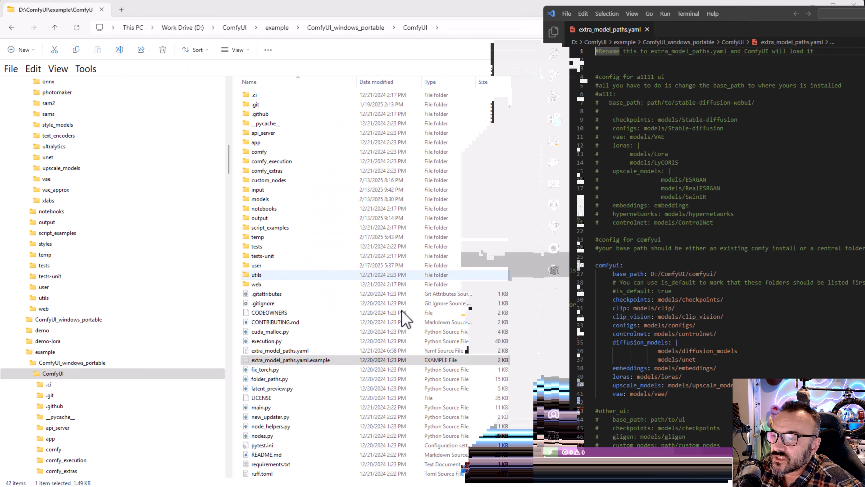
double_click(309, 361)
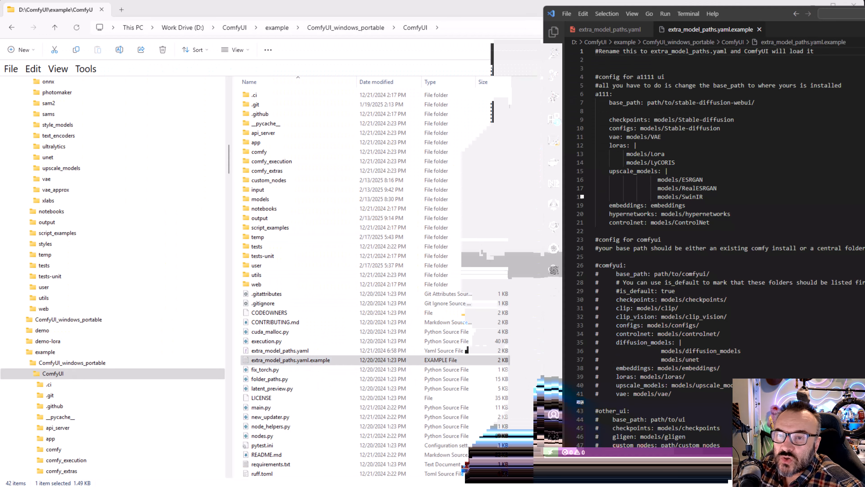
drag(864, 15, 648, 34)
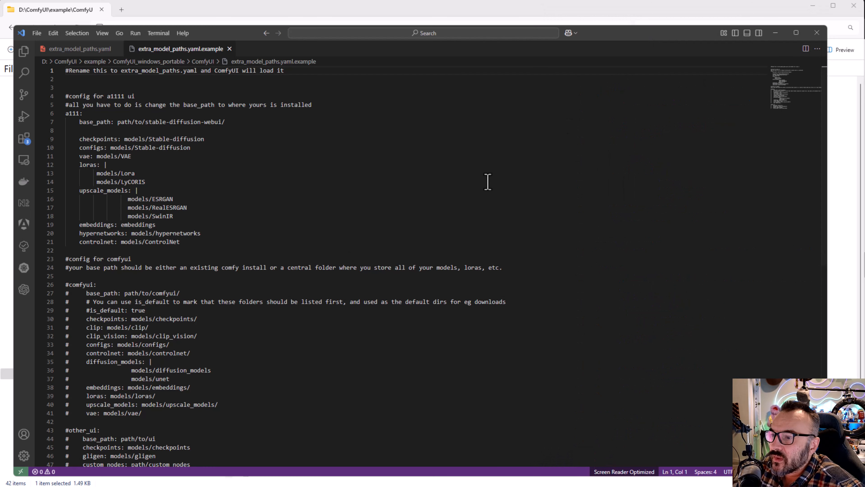
Step: Highlight the commented comfyui block, followed by the a111 block, in the example file to examine both sections
click(115, 423)
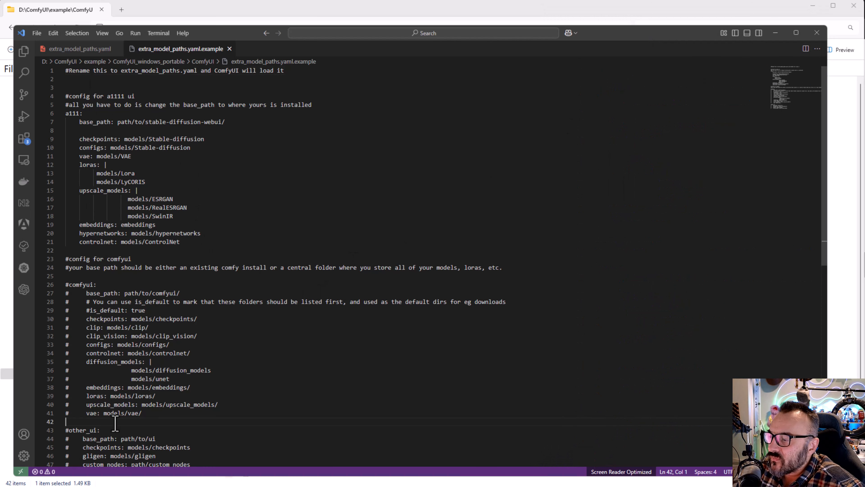
drag(115, 424, 55, 288)
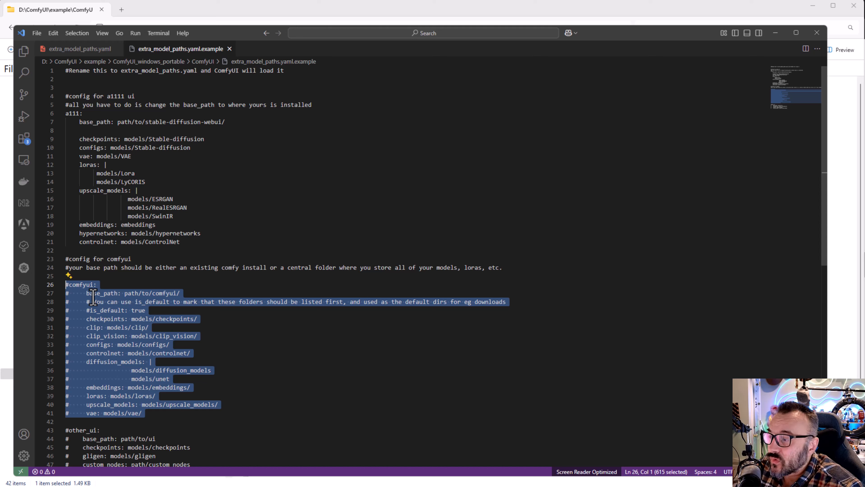
drag(173, 267, 25, 113)
click(96, 105)
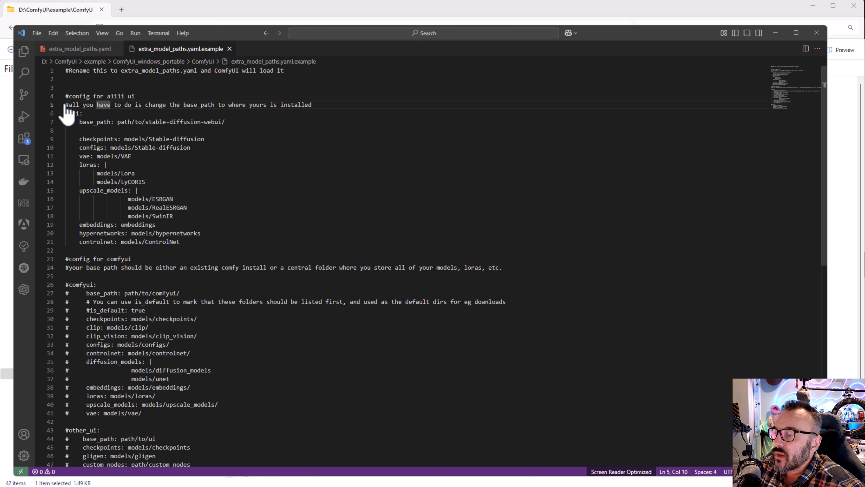
drag(183, 243, 65, 114)
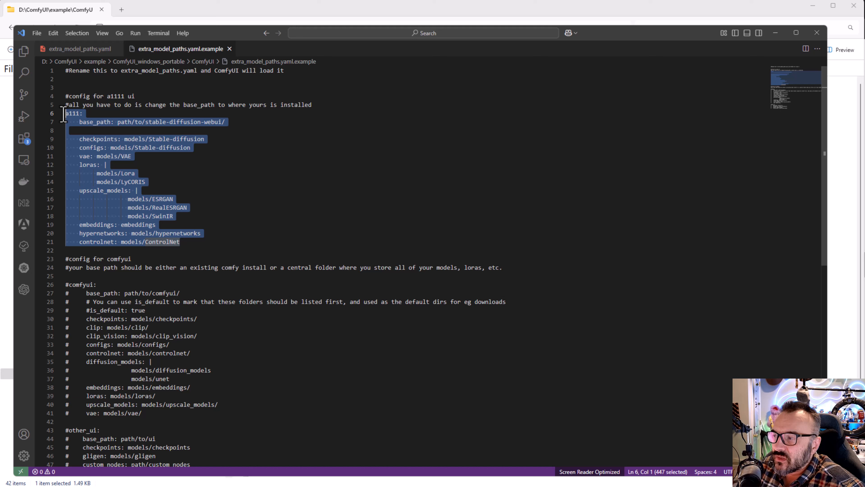
Step: Switch to extra_model_paths.yaml and highlight its commented-out a111 section, followed by the active comfyui block, to examine both
click(162, 352)
click(79, 49)
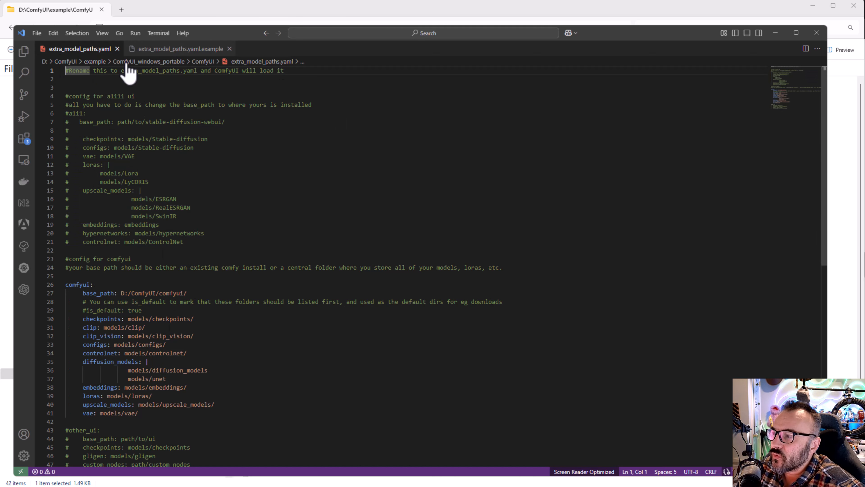
drag(187, 242, 65, 96)
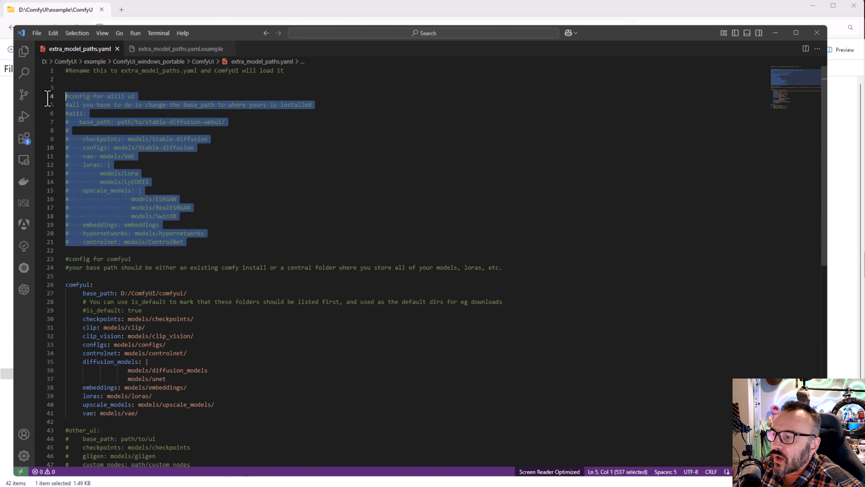
scroll(260, 375, down, 1)
drag(167, 391, 50, 252)
click(296, 347)
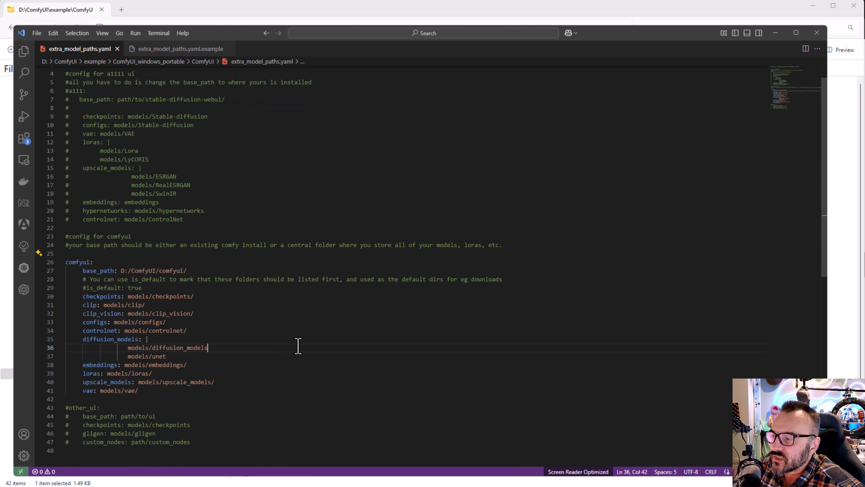
Step: Examine the comfyui block's base_path line and its model subfolder entries down to vae in extra_model_paths.yaml
drag(117, 276, 159, 274)
click(214, 278)
click(119, 262)
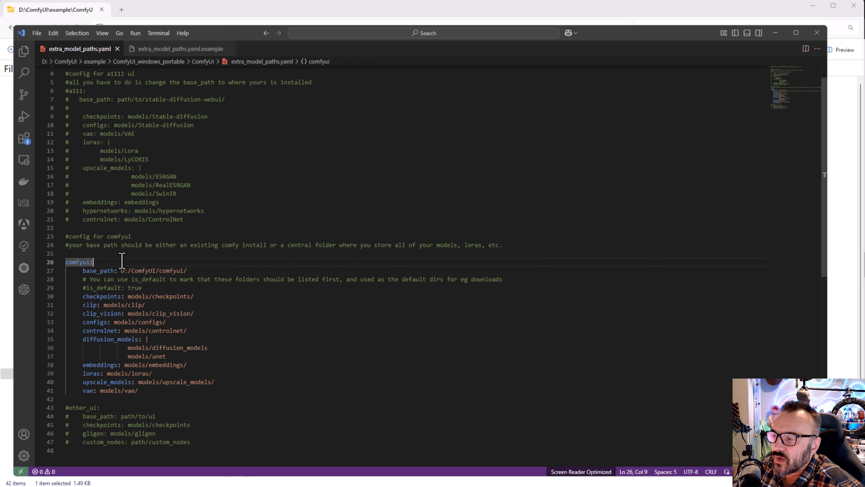
double_click(165, 383)
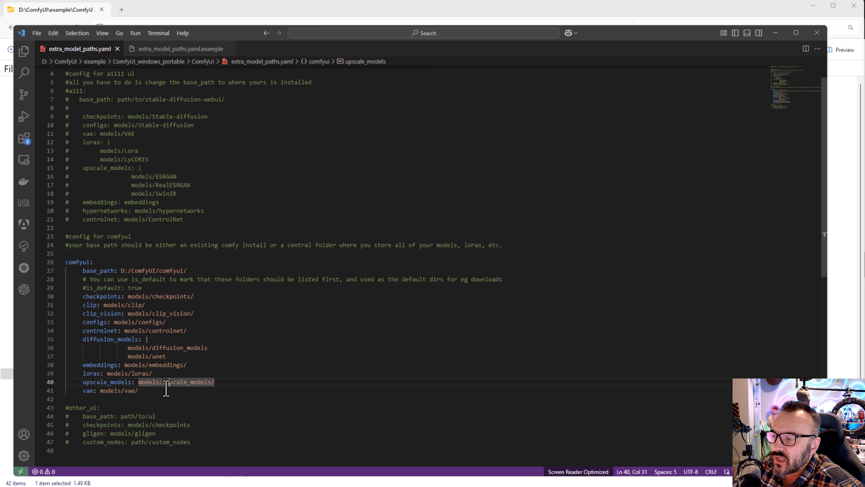
click(157, 396)
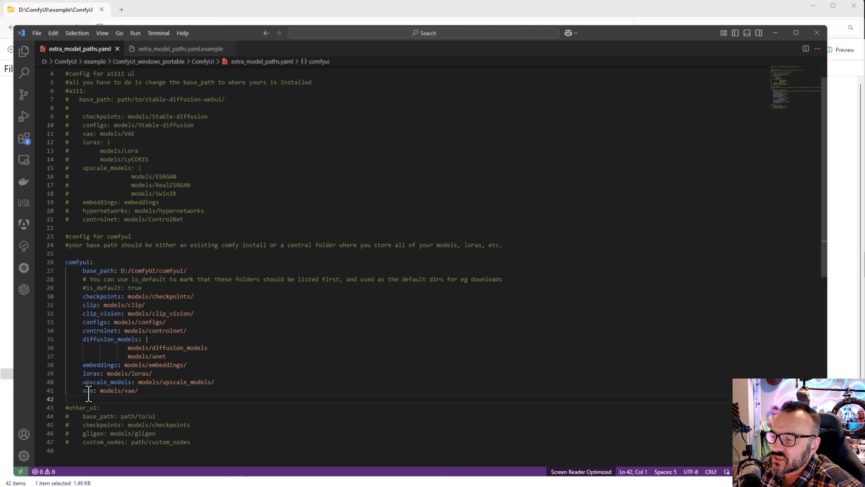
double_click(155, 391)
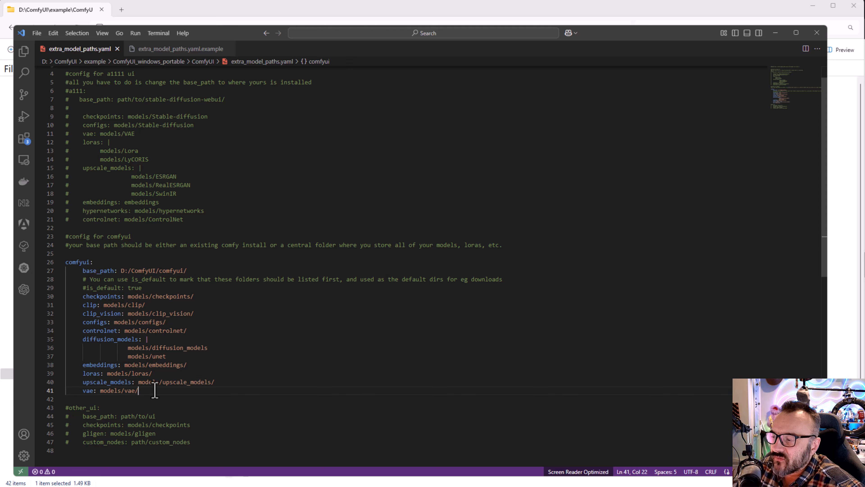
click(80, 396)
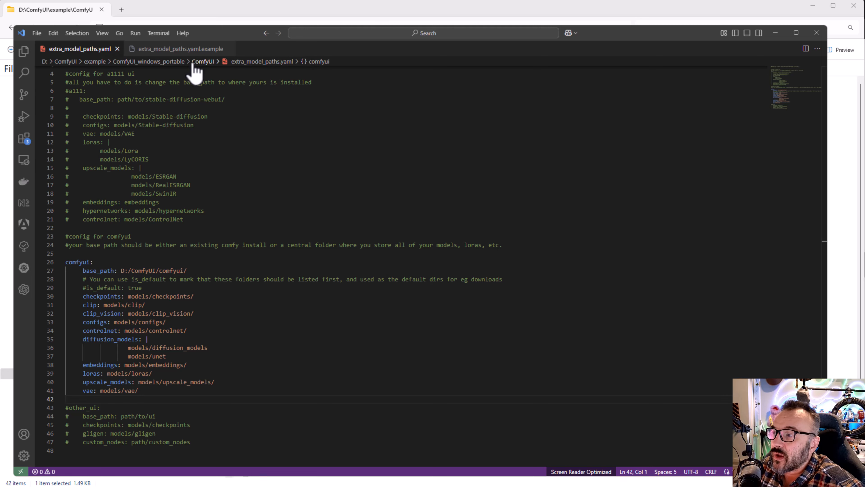
Step: Copy extra_model_paths.yaml from the example portable installation into the 0.3.14 installation's ComfyUI folder in File Explorer, and open that destination folder
drag(227, 33, 739, 351)
click(516, 5)
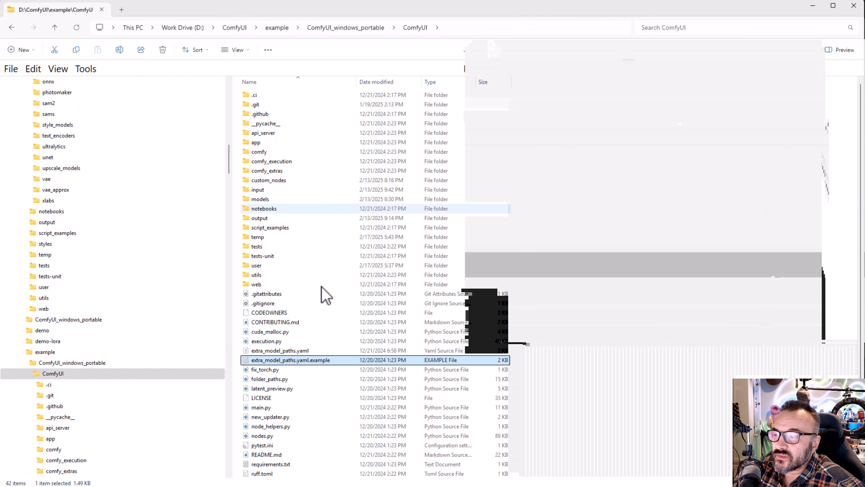
click(302, 359)
click(295, 353)
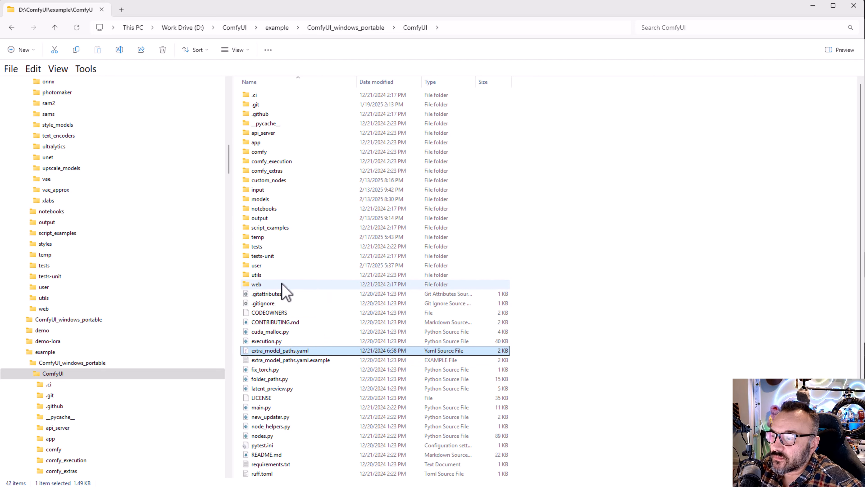
scroll(184, 256, up, 5)
scroll(175, 267, up, 8)
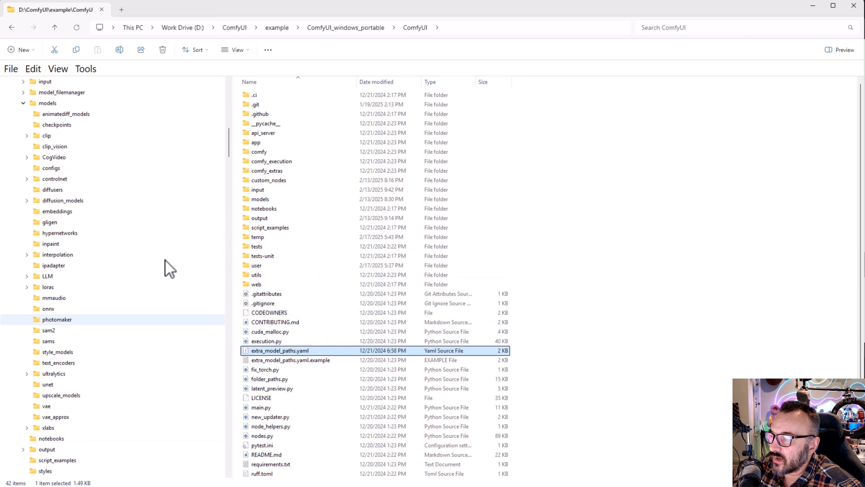
scroll(131, 269, up, 1)
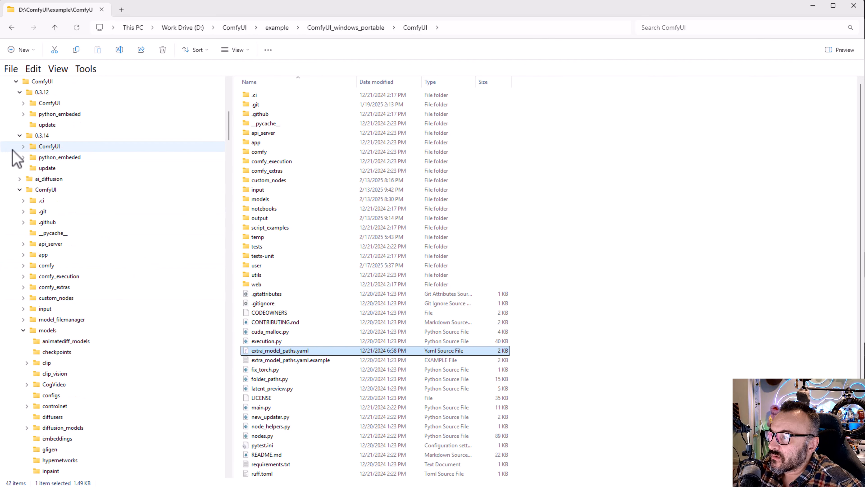
click(24, 146)
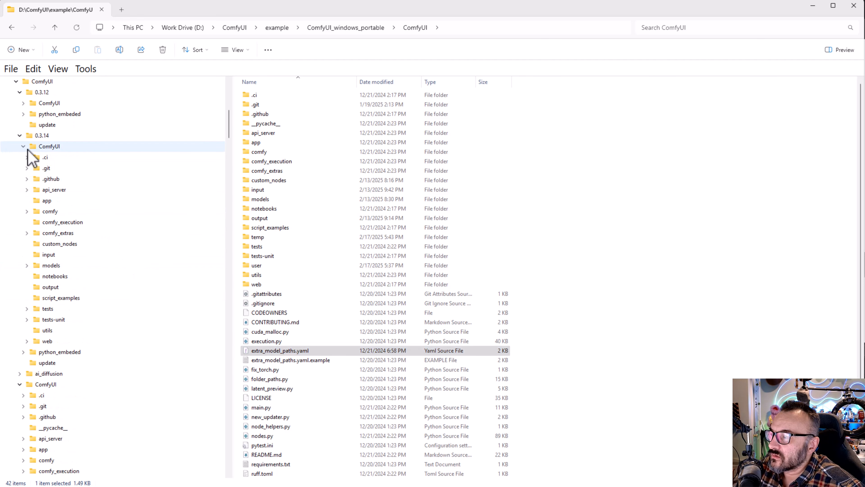
drag(290, 351, 125, 151)
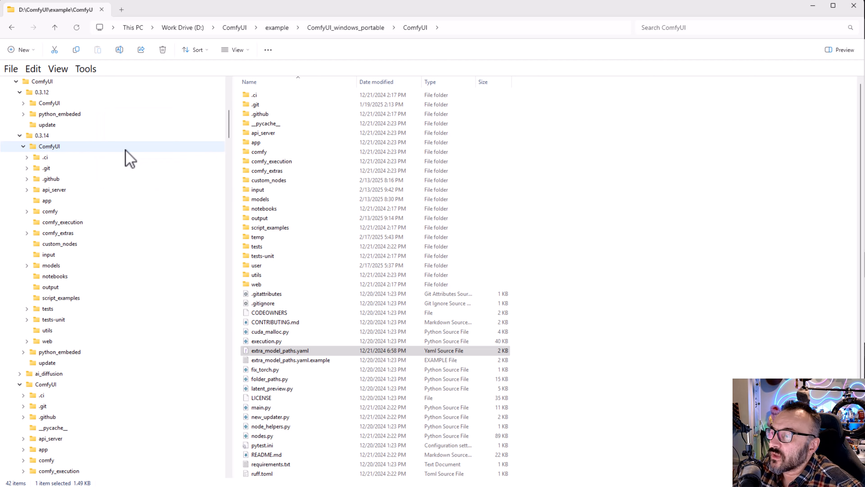
click(125, 150)
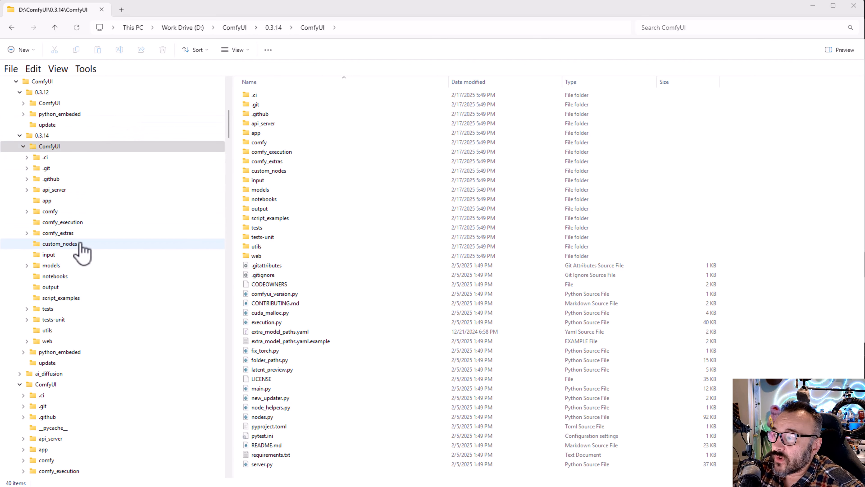
Step: Open a command prompt in the custom_nodes folder of the 0.3.14 ComfyUI installation
click(64, 244)
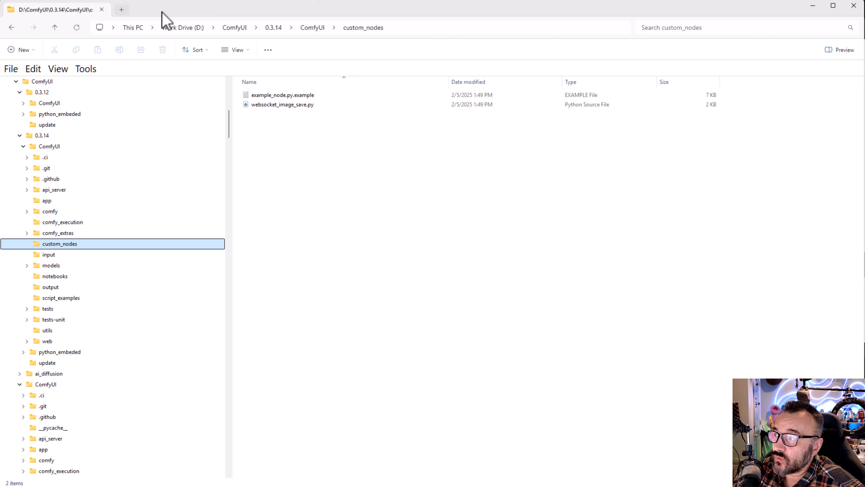
click(424, 28)
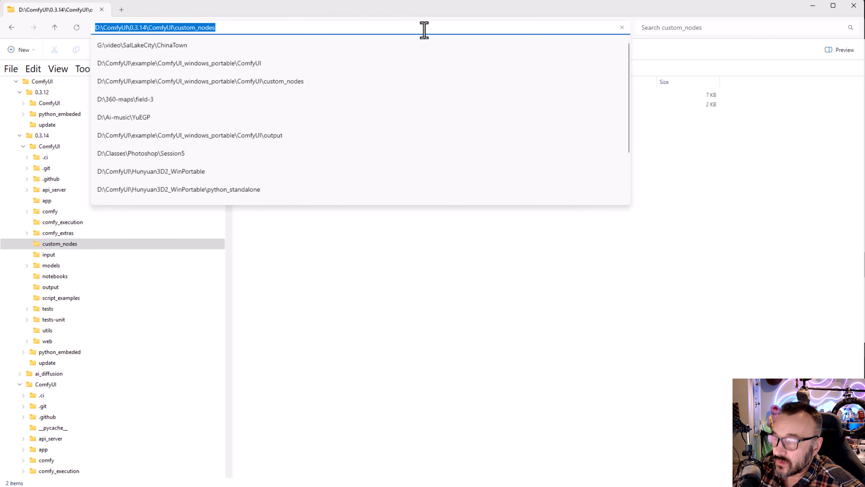
text(cmd)
key(Return)
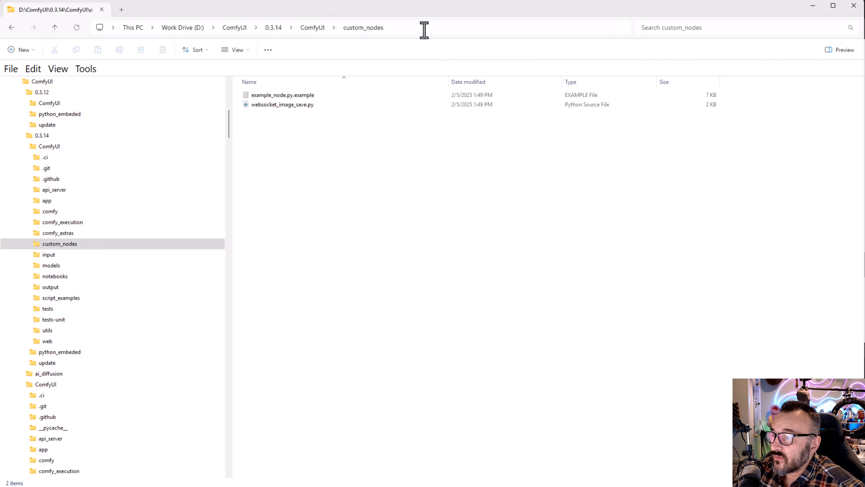
drag(0, 0, 356, 197)
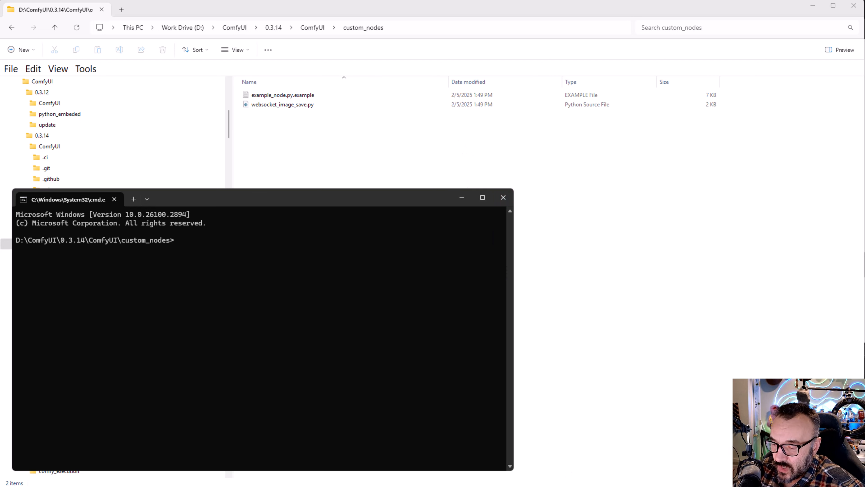
Step: Switch to Chrome and find the general installation method in the ComfyUI-Manager README on GitHub
key(alt+Tab)
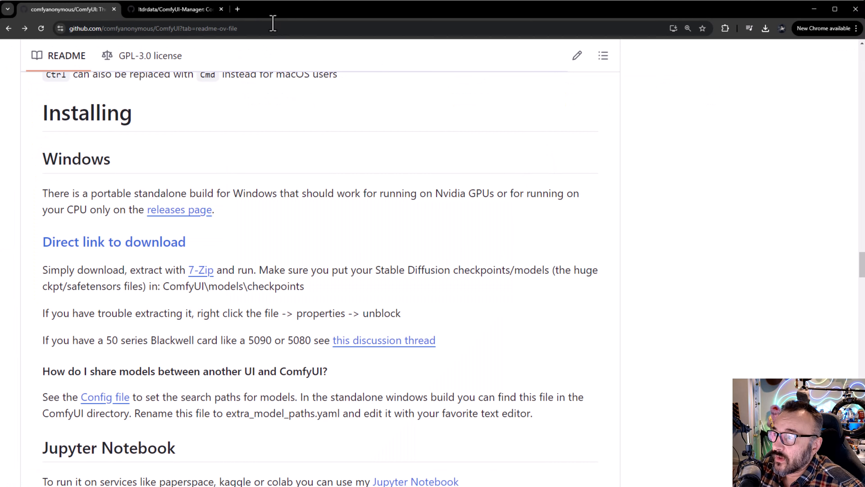
click(193, 12)
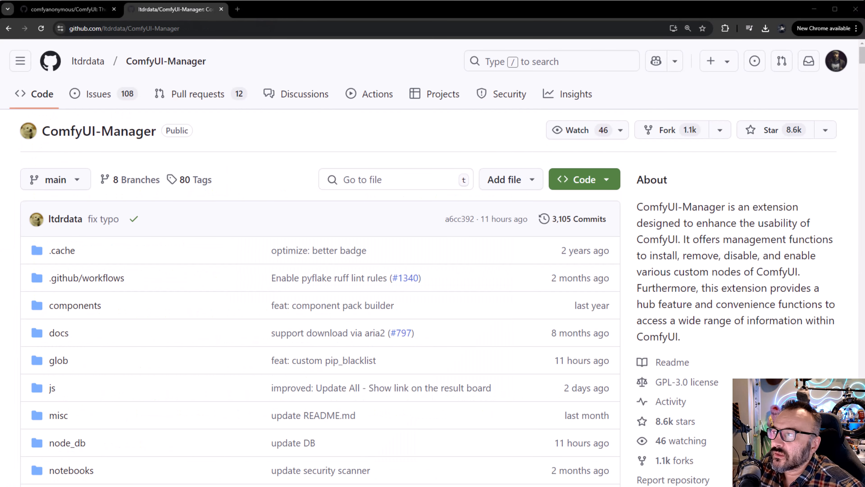
scroll(268, 230, down, 20)
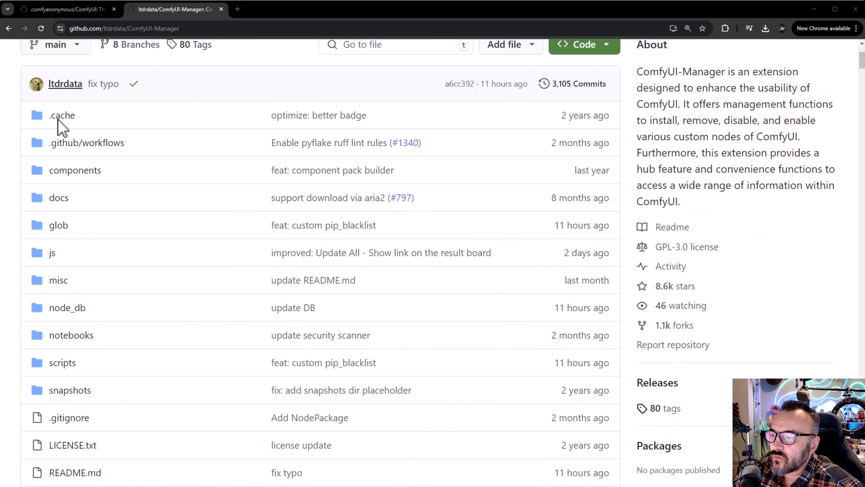
scroll(256, 326, down, 20)
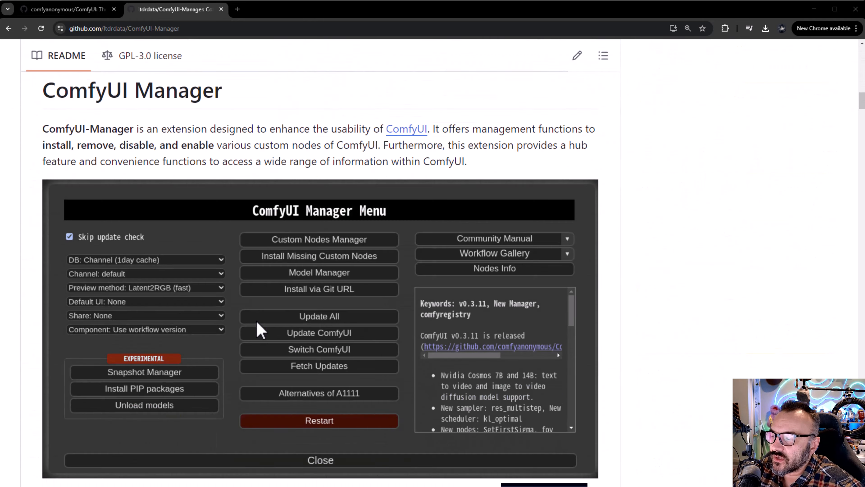
scroll(270, 306, up, 4)
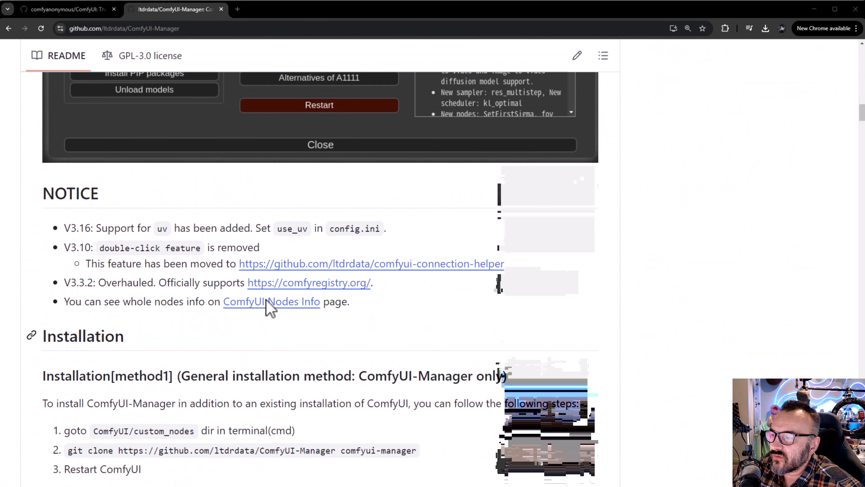
scroll(212, 251, down, 4)
scroll(150, 305, down, 1)
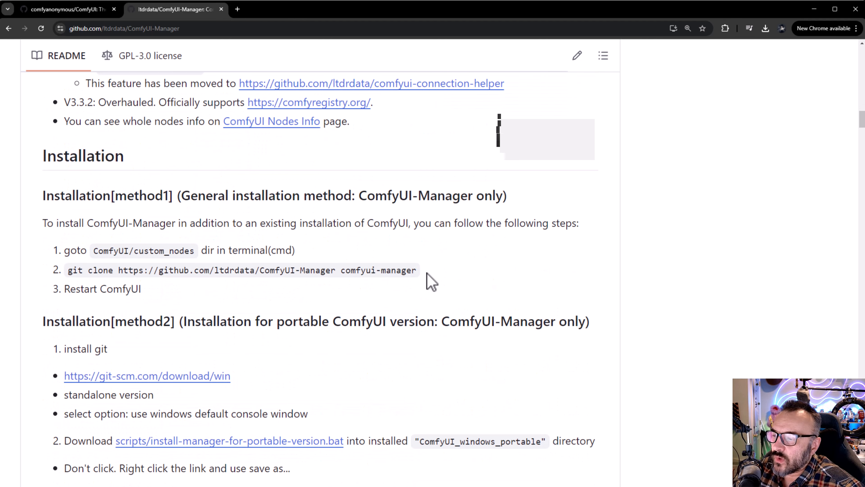
Step: Copy the git clone command for ComfyUI-Manager from the README's general installation method
mouse_move(426, 275)
mouse_down()
mouse_move(132, 268)
mouse_move(58, 286)
mouse_move(64, 273)
mouse_up()
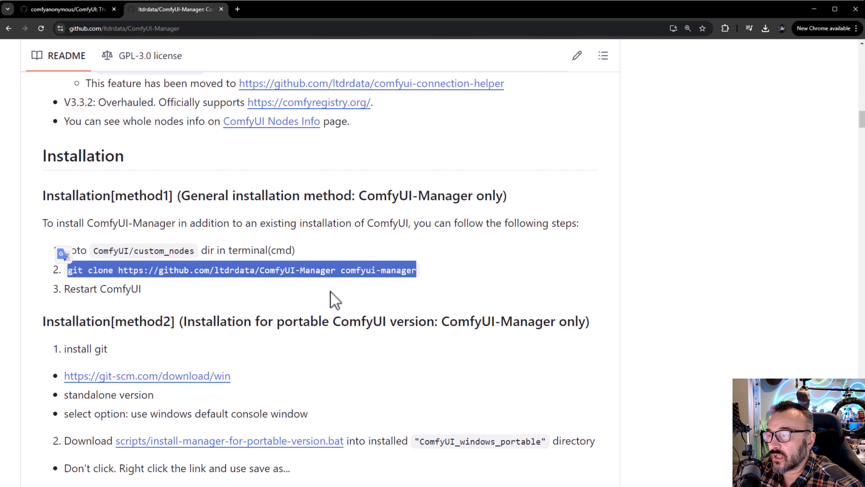
click(441, 262)
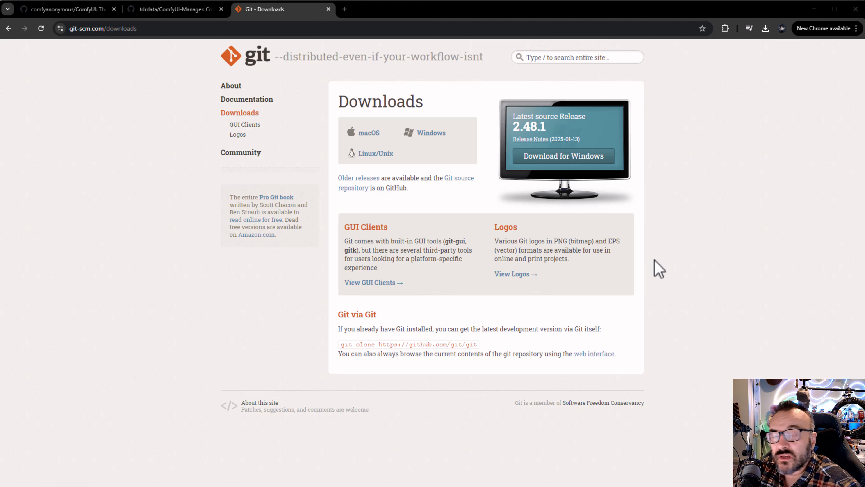
click(141, 11)
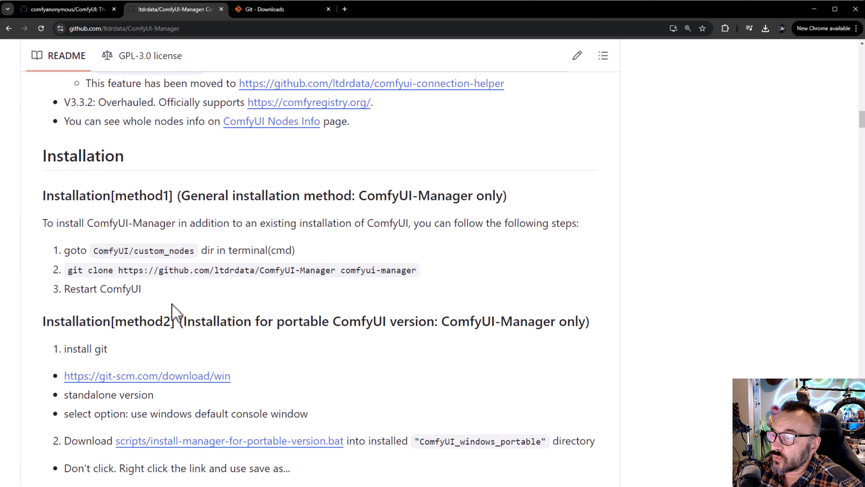
mouse_move(416, 271)
mouse_down()
mouse_move(63, 269)
mouse_move(64, 260)
mouse_up()
key(ctrl+c)
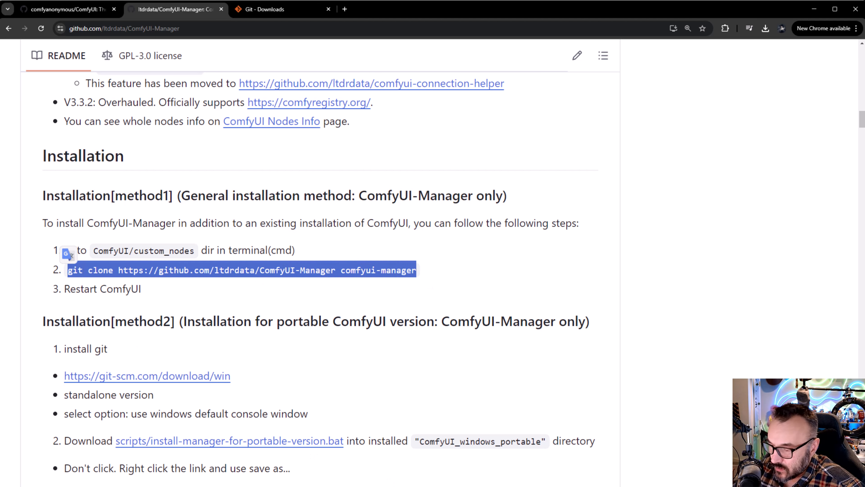
key(alt+Tab)
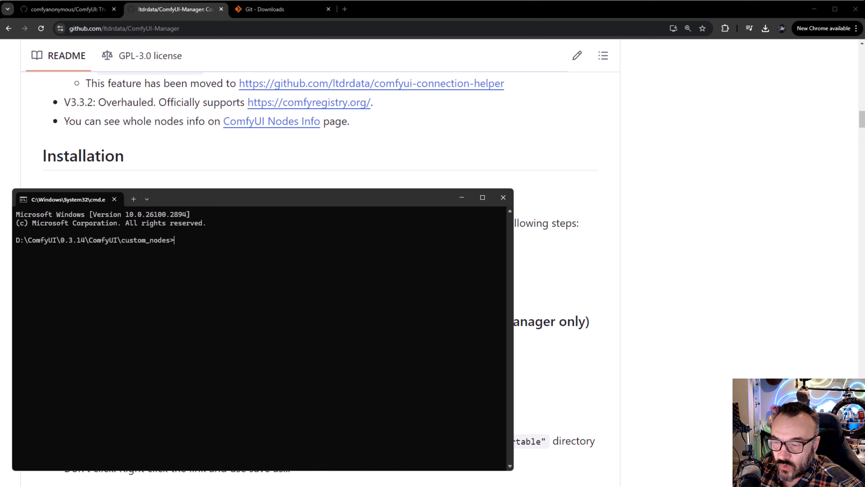
drag(245, 237, 246, 234)
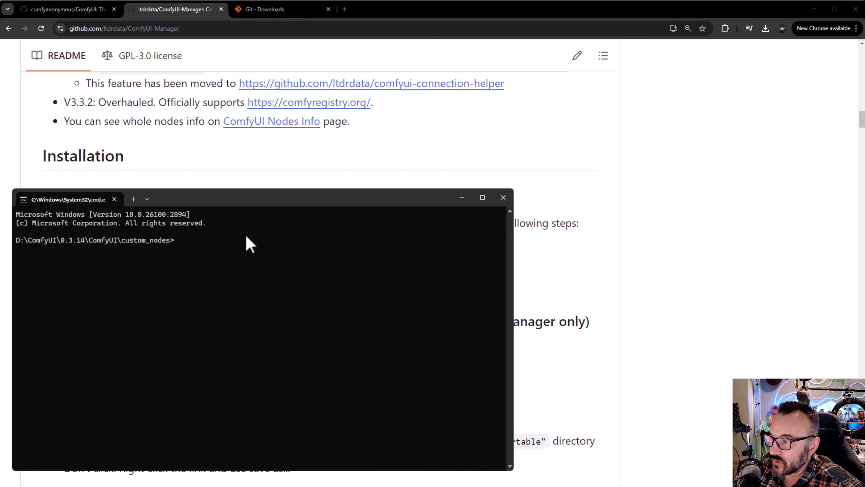
key(ctrl+v)
key(Return)
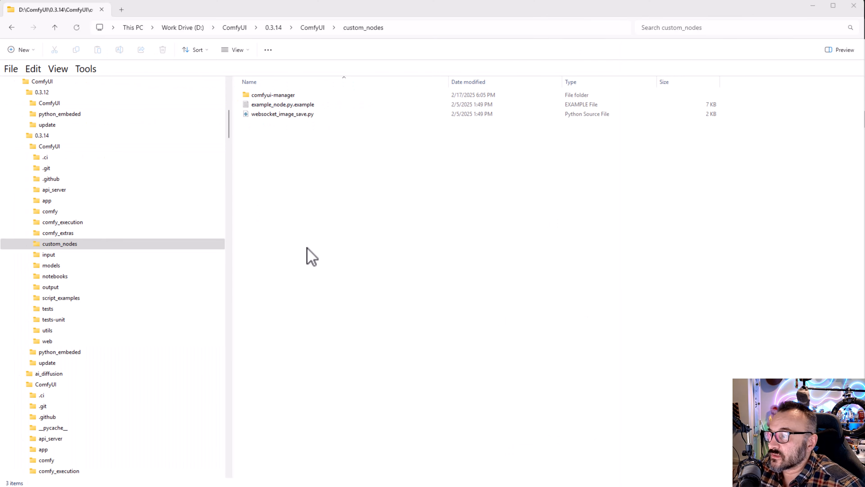
Step: Check the cloned comfyui-manager folder's contents under custom_nodes in File Explorer, and return to the 0.3.14 folder
click(27, 244)
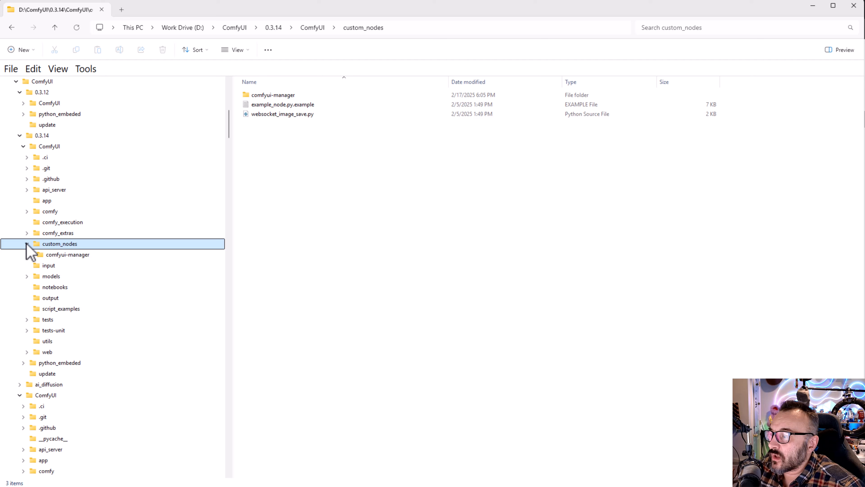
click(68, 255)
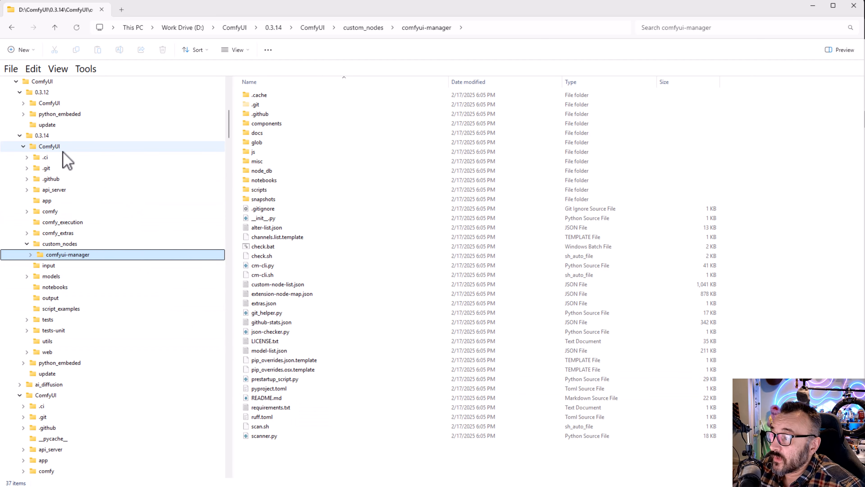
click(55, 147)
click(41, 136)
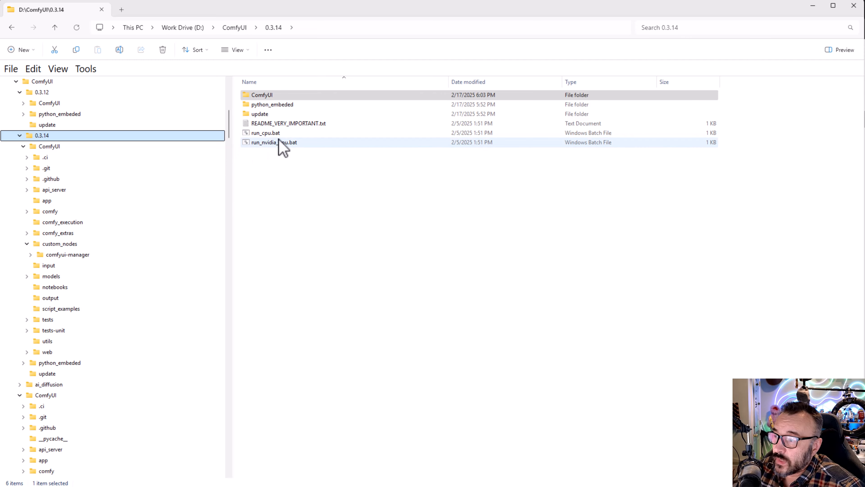
Step: Launch the 0.3.14 ComfyUI installation with run_nvidia_gpu.bat and check its default workflow in the browser
double_click(286, 143)
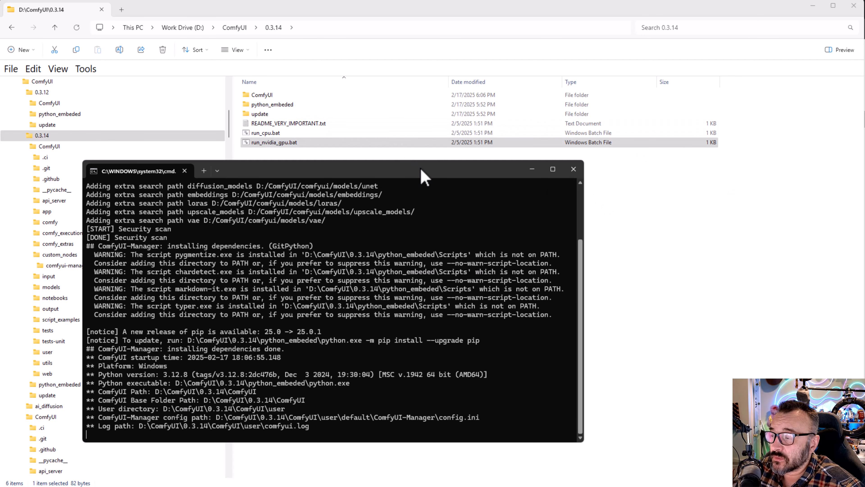
drag(423, 176, 362, 93)
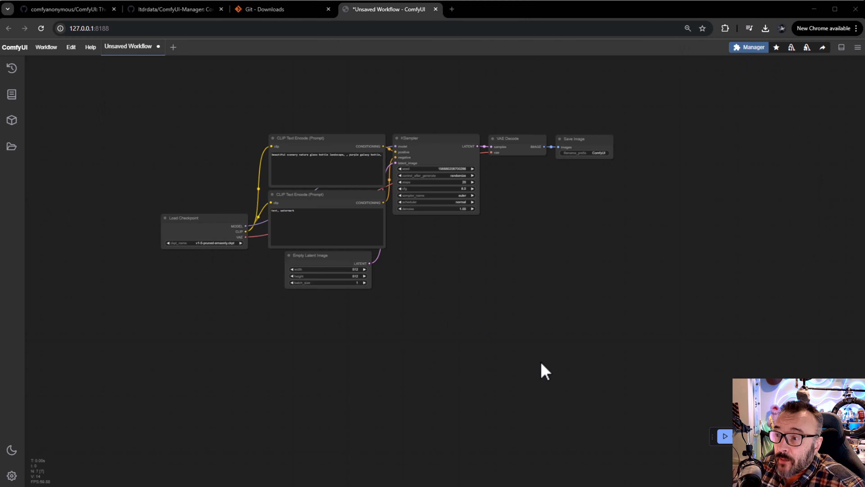
scroll(301, 192, up, 3)
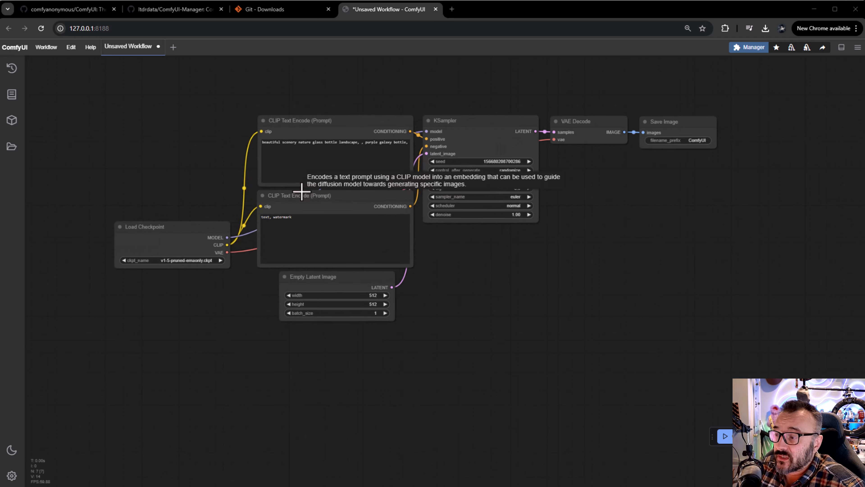
drag(732, 185, 738, 216)
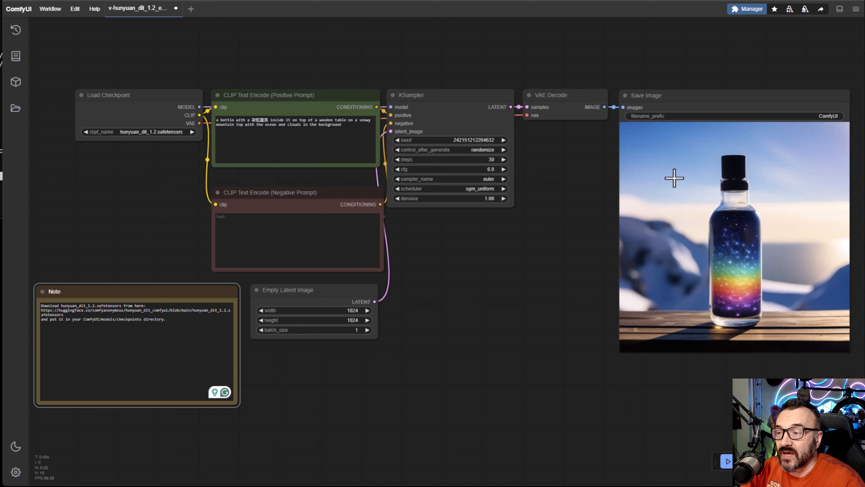
Step: Examine the Hunyuan DiT 1.2 image workflow, including its checkpoint, prompts, sampler settings, download note and saved image
scroll(131, 119, up, 4)
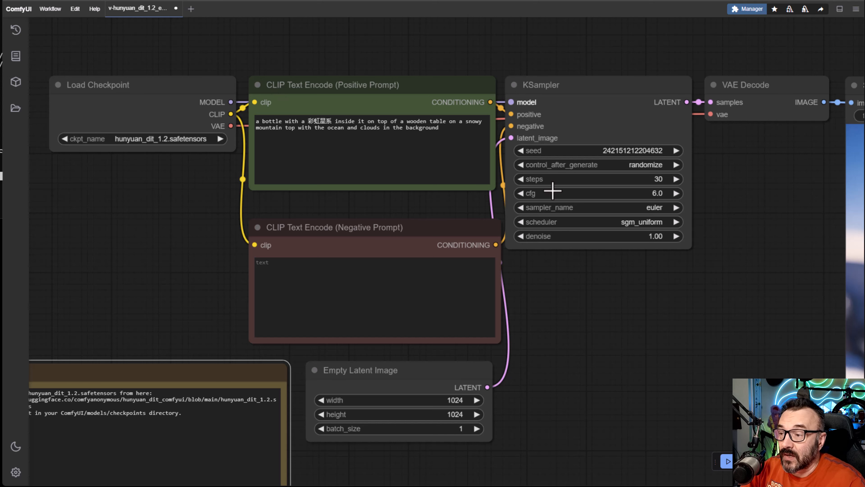
scroll(705, 290, down, 5)
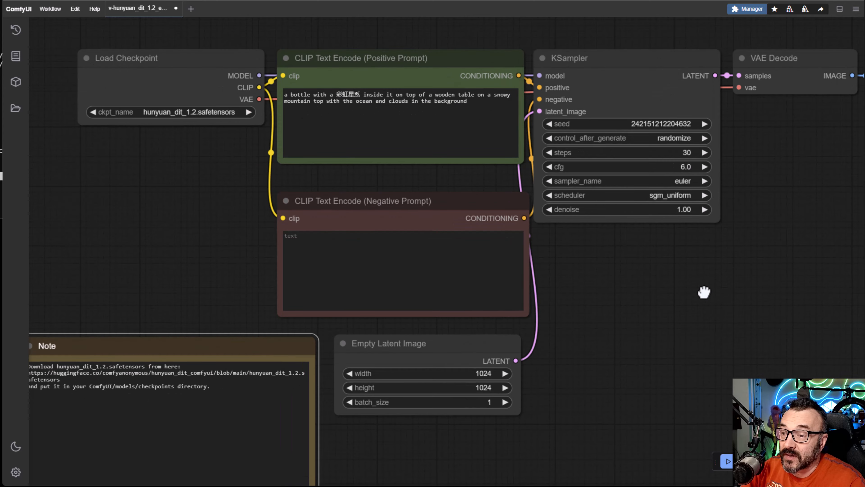
drag(779, 277, 394, 277)
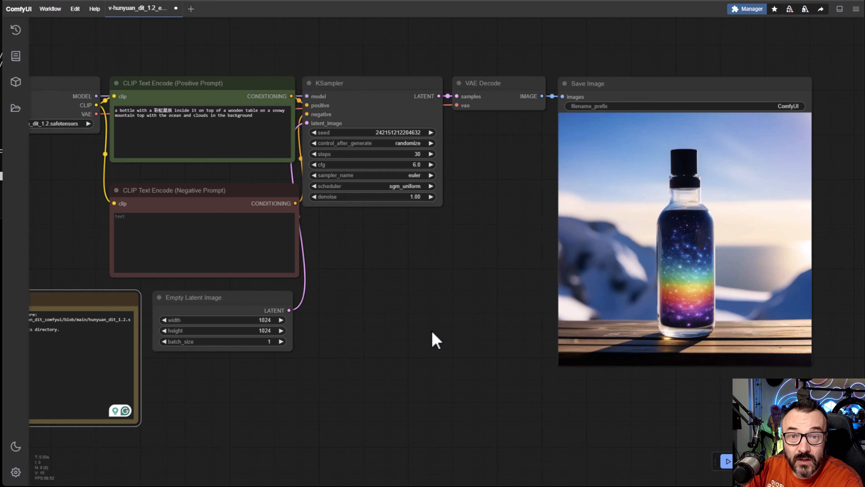
drag(419, 333, 665, 234)
scroll(438, 189, up, 6)
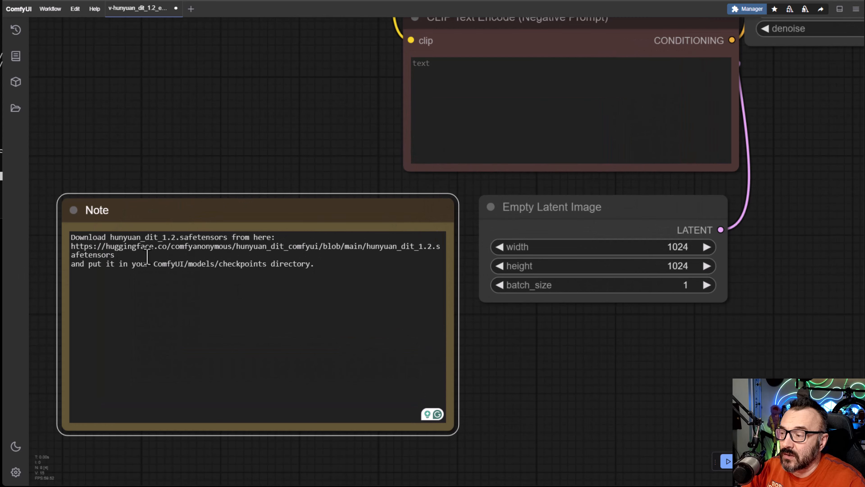
scroll(772, 334, down, 7)
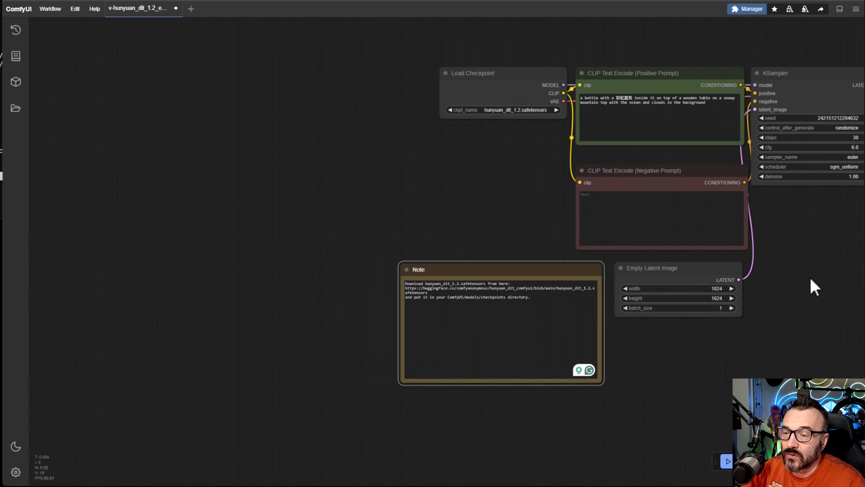
drag(811, 286, 507, 322)
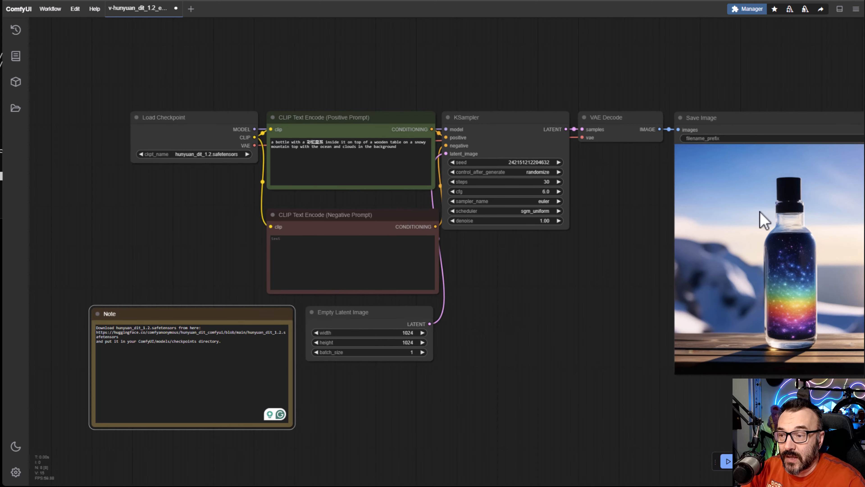
drag(544, 341, 520, 333)
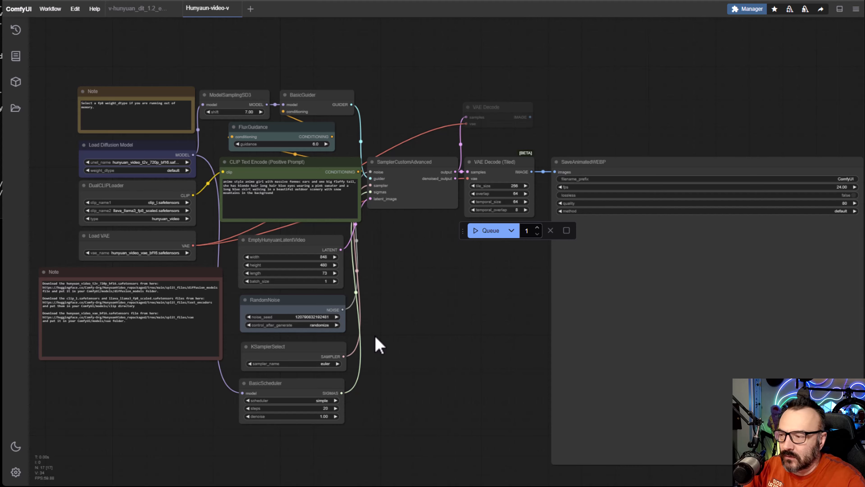
Step: Examine the Hunyuan video workflow's model loaders and the note on where to download and place the diffusion, CLIP and VAE files
drag(443, 322, 579, 348)
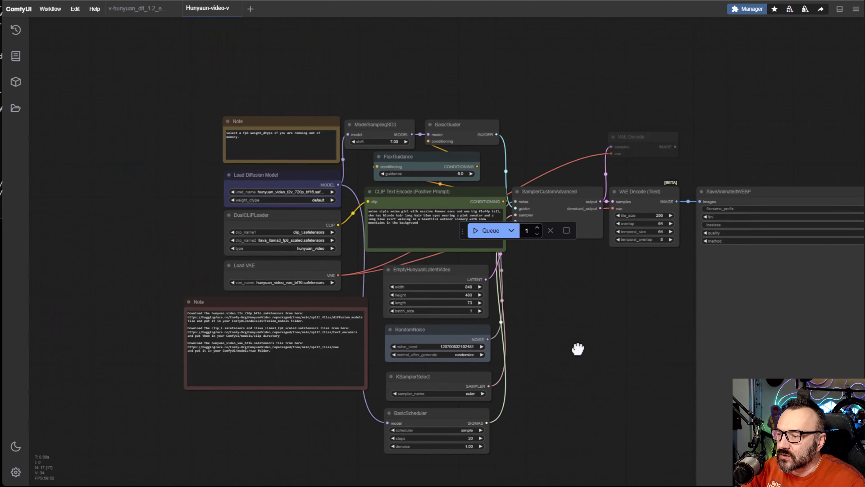
scroll(211, 150, up, 5)
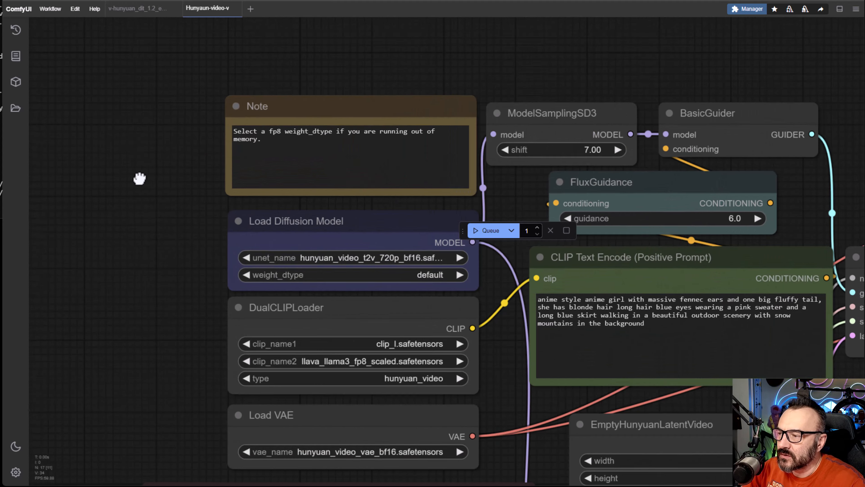
drag(140, 178, 109, 86)
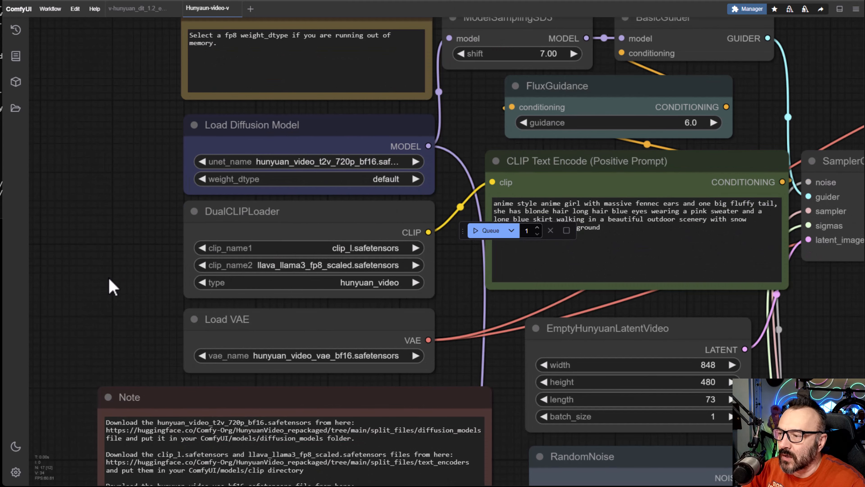
drag(110, 279, 84, 142)
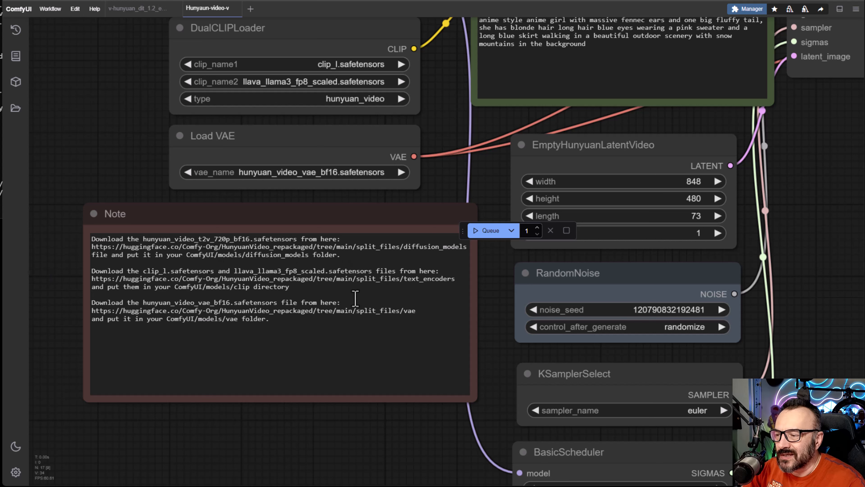
drag(318, 327, 90, 239)
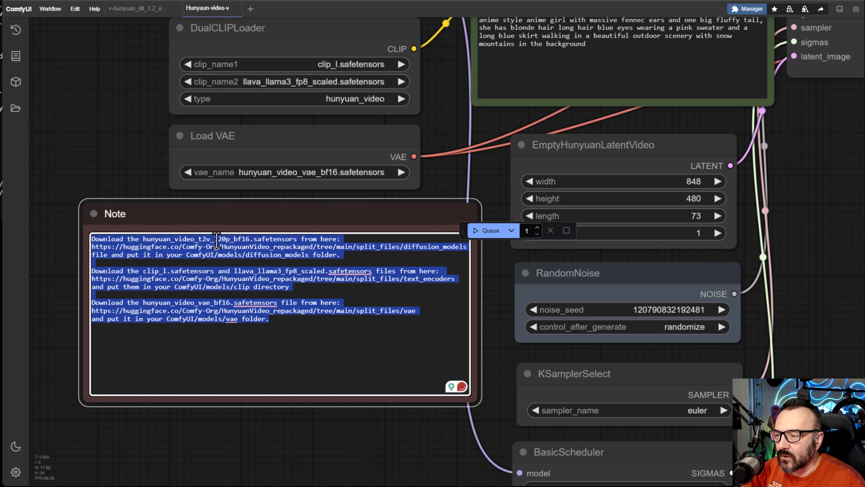
click(215, 303)
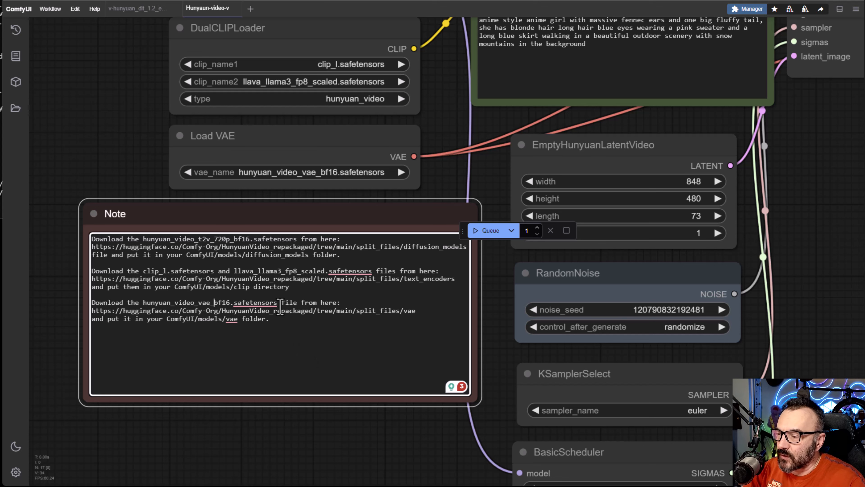
double_click(240, 287)
click(285, 342)
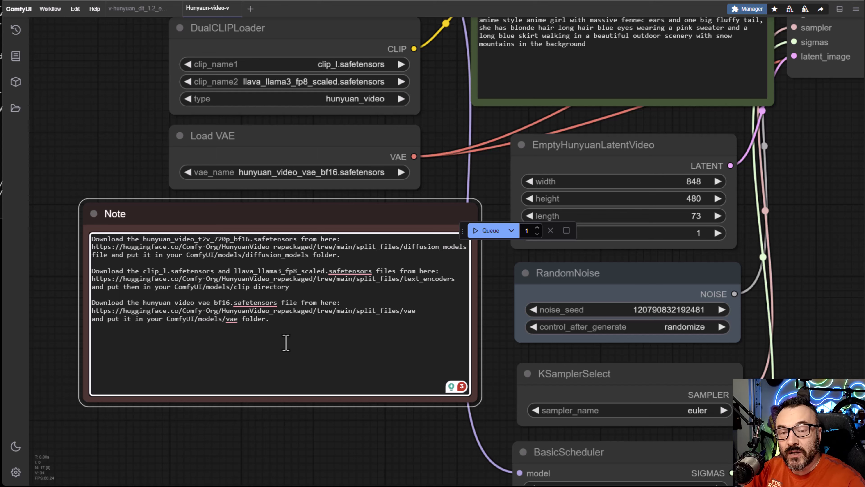
Step: Review the Hunyuan video workflow's overall layout, the fp8 weight_dtype note, and the Load Diffusion Model, DualCLIPLoader and Load VAE nodes
drag(449, 157, 339, 249)
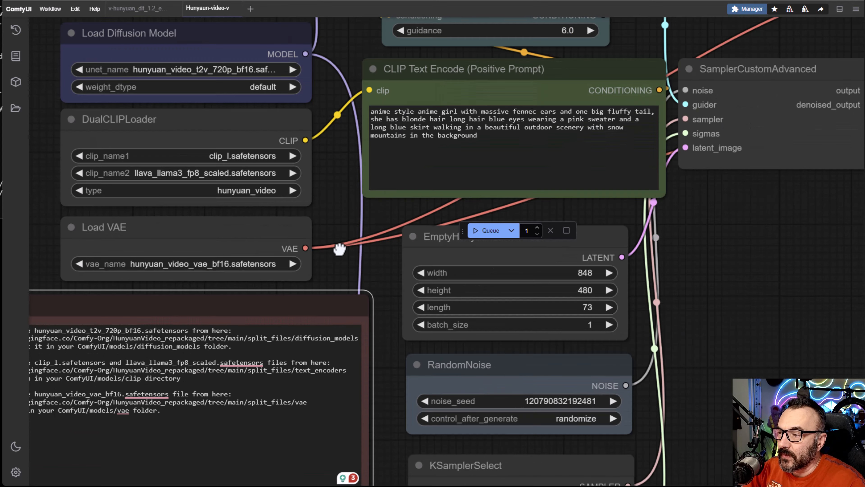
scroll(340, 249, down, 5)
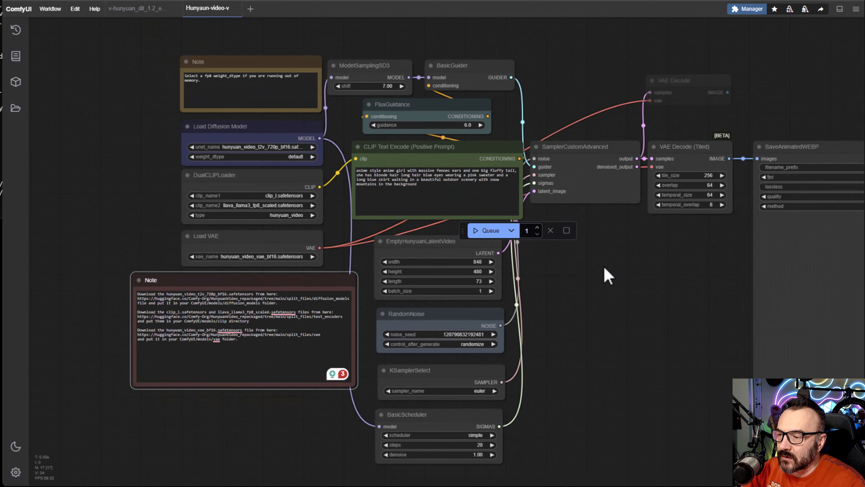
drag(608, 276, 517, 236)
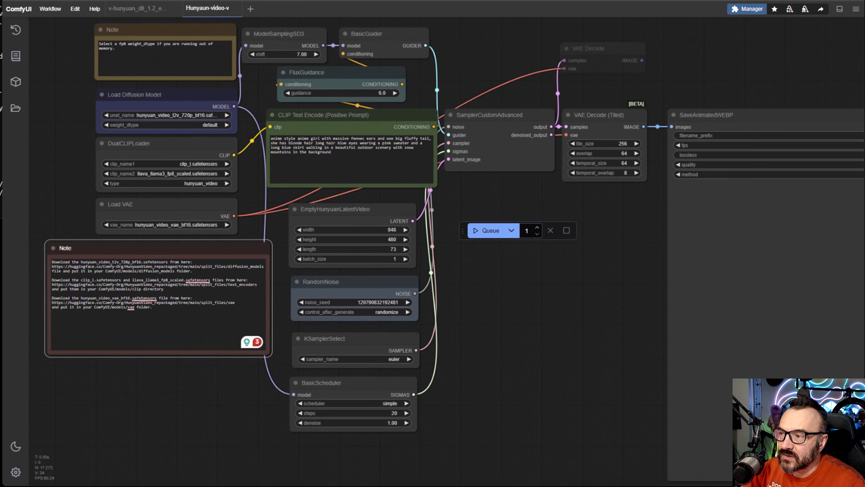
drag(630, 315, 614, 351)
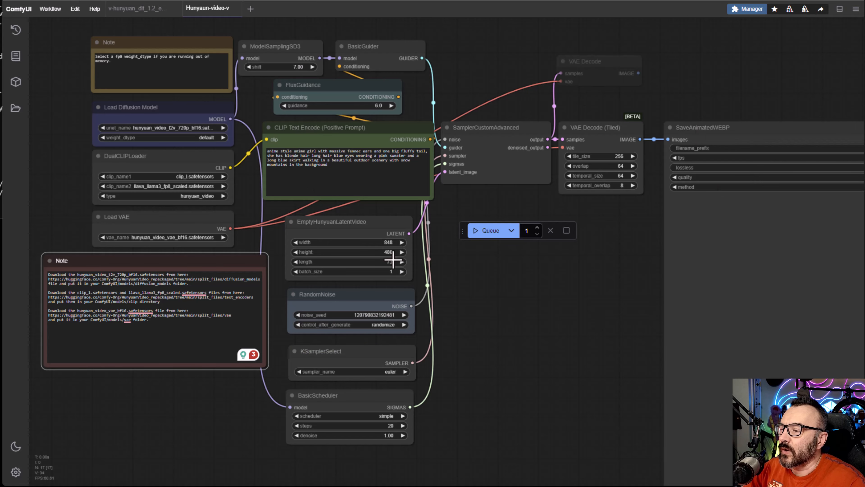
drag(438, 266, 555, 304)
scroll(177, 189, up, 2)
scroll(178, 191, up, 3)
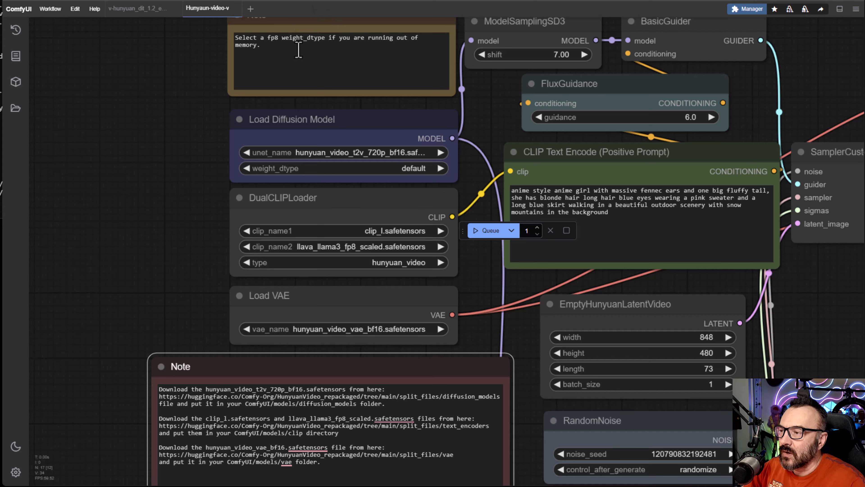
drag(110, 102, 68, 138)
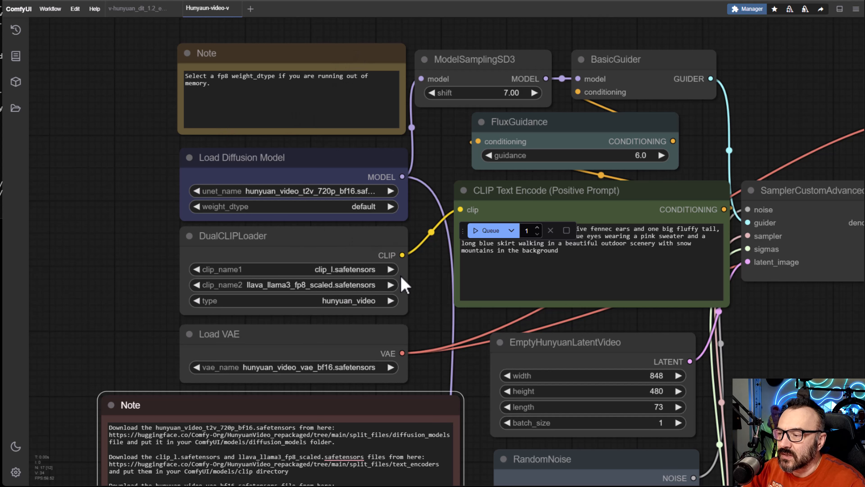
drag(409, 279, 348, 225)
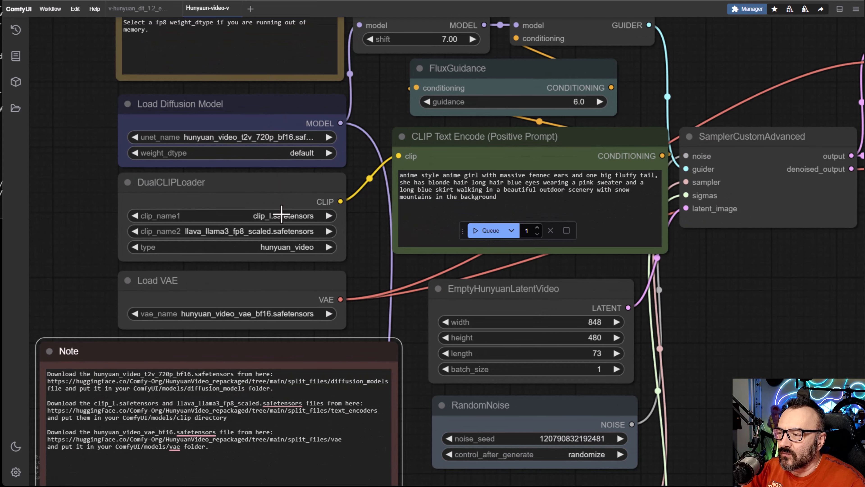
drag(392, 258, 272, 264)
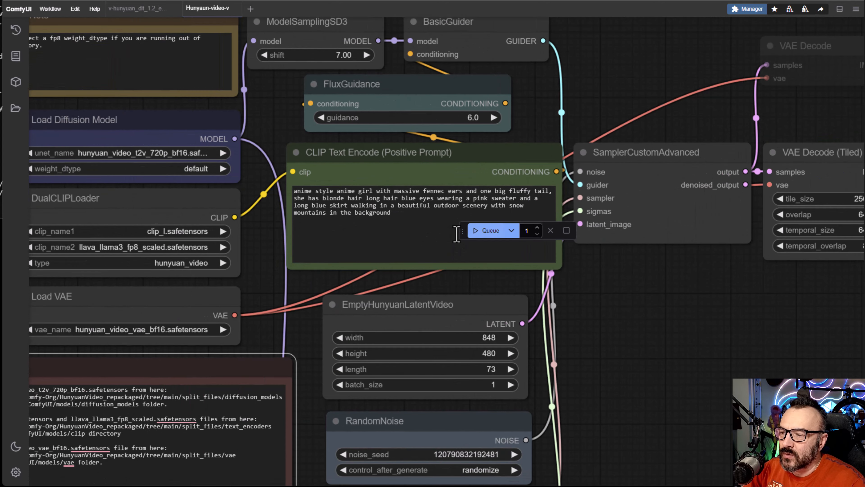
Step: Move the floating Queue bar clear of the workflow nodes and select the CLIP Text Encode (Positive Prompt) node
drag(462, 233, 715, 461)
drag(645, 343, 678, 439)
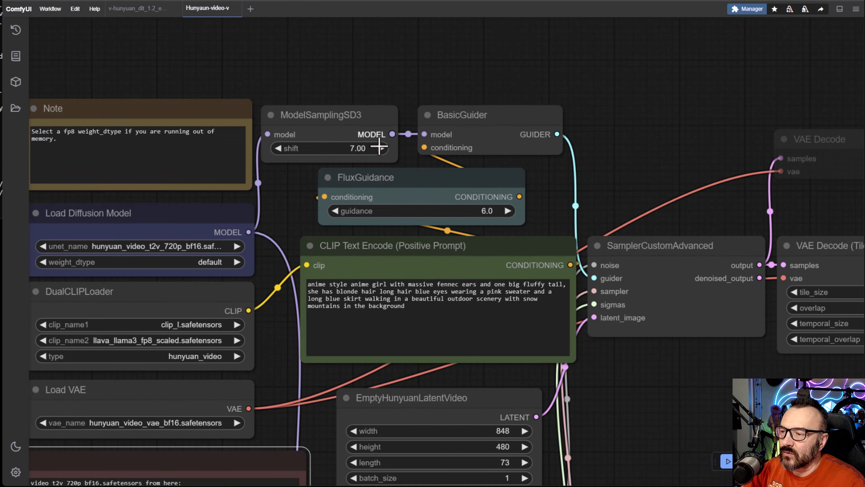
click(474, 247)
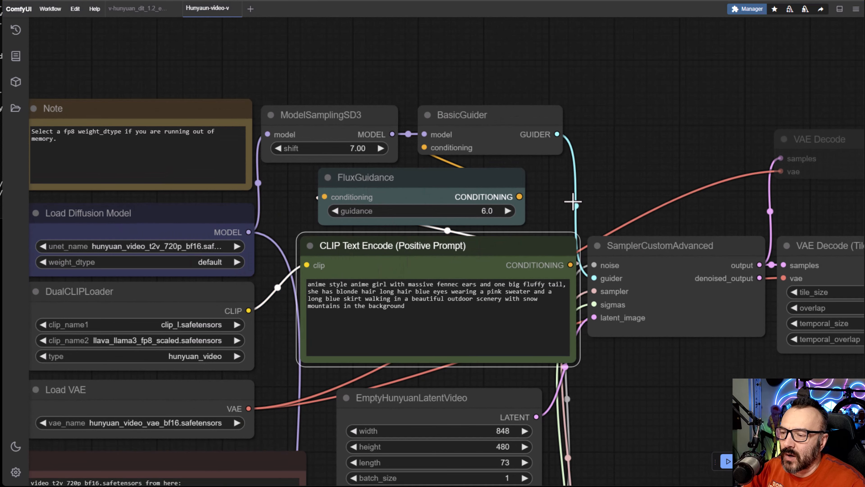
drag(667, 412, 643, 305)
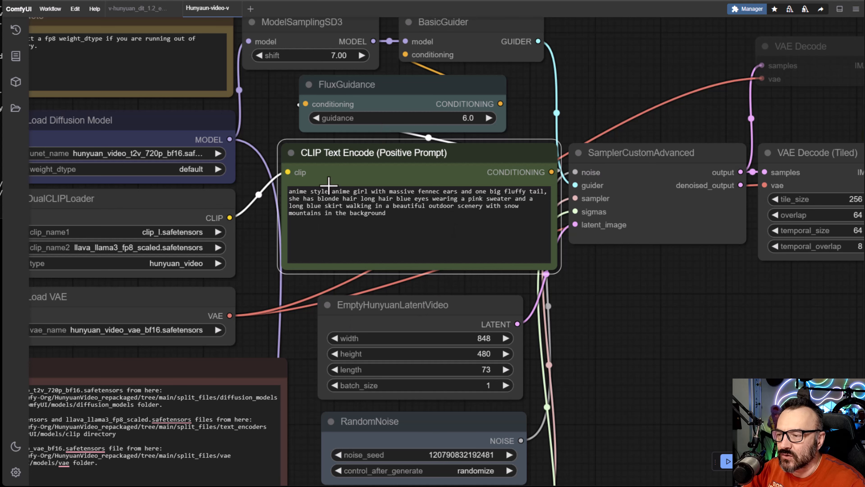
Step: Examine the video size and length, noise, sampler, scheduler, tiled VAE decode and SaveAnimatedWEBP settings of the video workflow
scroll(649, 384, down, 5)
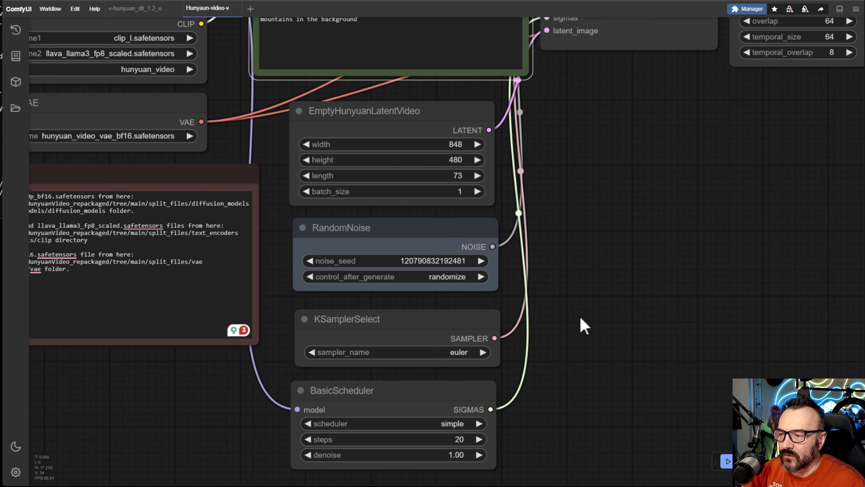
drag(587, 316, 597, 284)
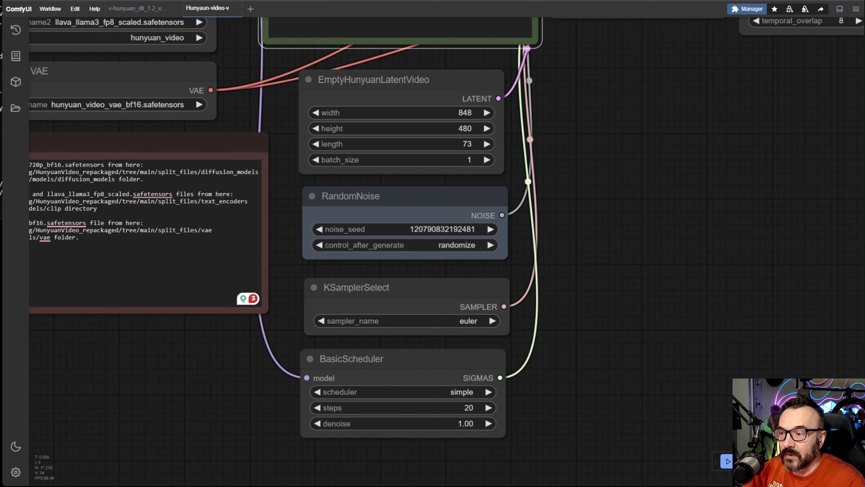
drag(763, 120, 182, 216)
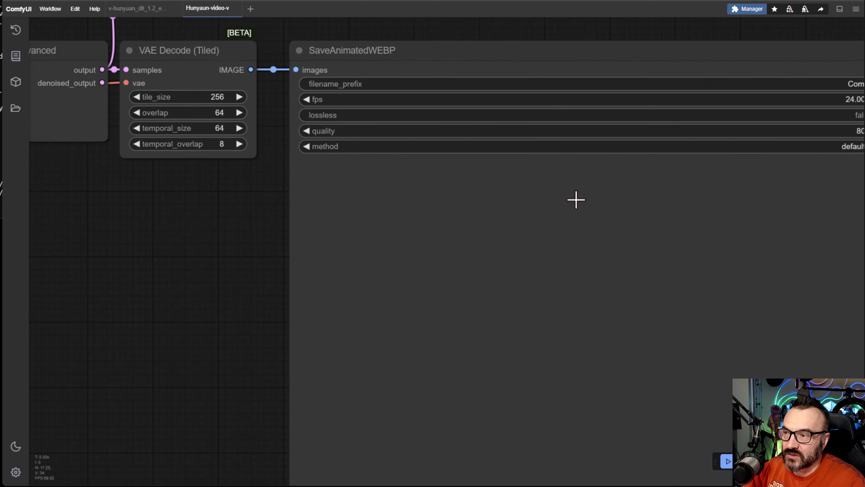
drag(576, 199, 448, 250)
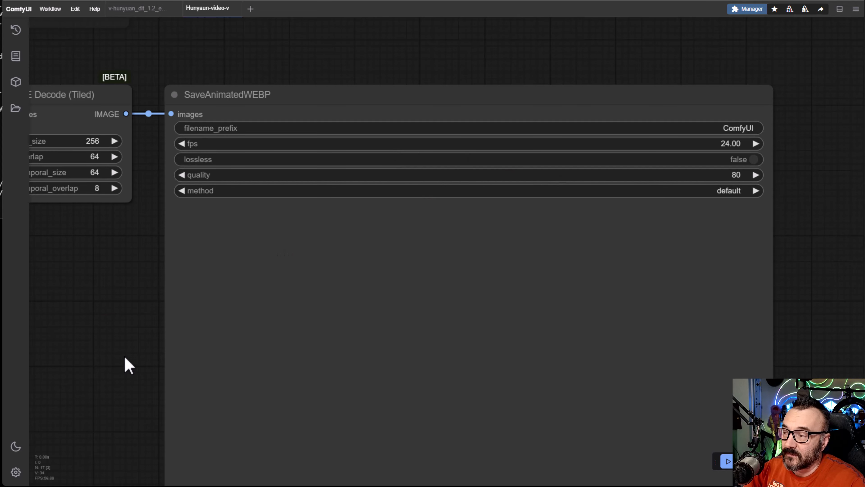
drag(126, 361, 542, 254)
scroll(541, 255, down, 4)
drag(404, 232, 550, 222)
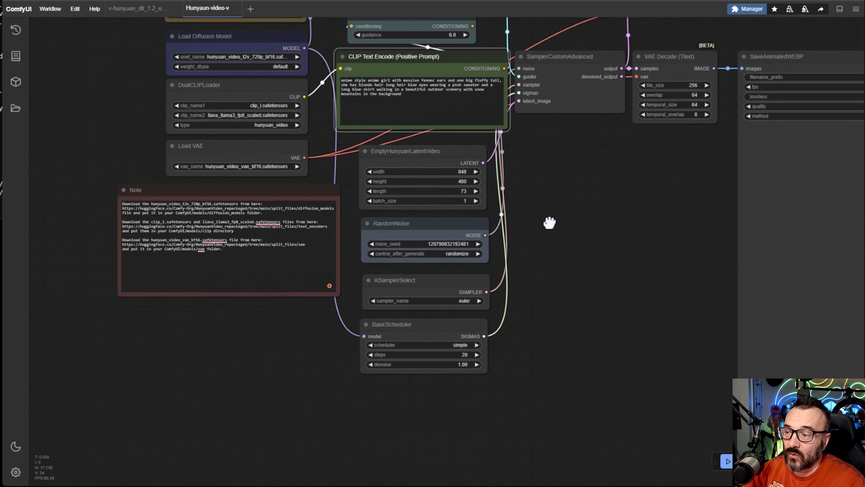
scroll(551, 335, up, 5)
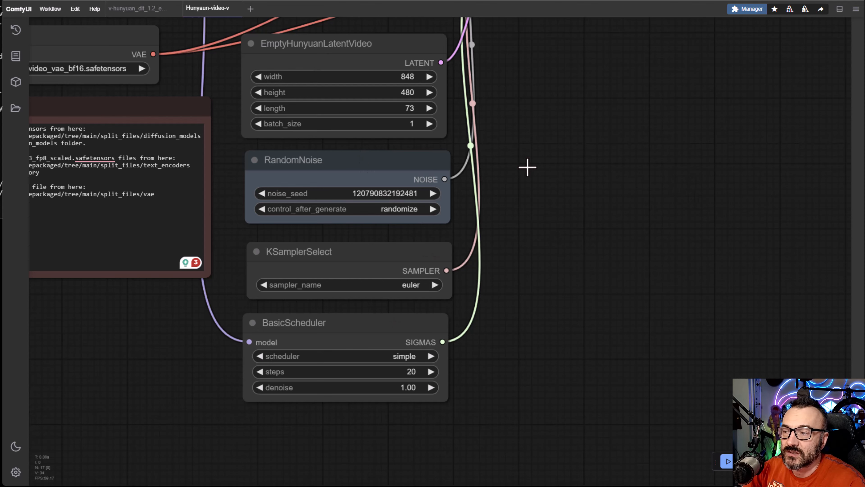
Step: Examine the Hunyuan video workflow from the positive prompt through SamplerCustomAdvanced and VAE Decode (Tiled) to the SaveAnimatedWEBP settings
scroll(639, 109, up, 1)
drag(639, 110, 621, 376)
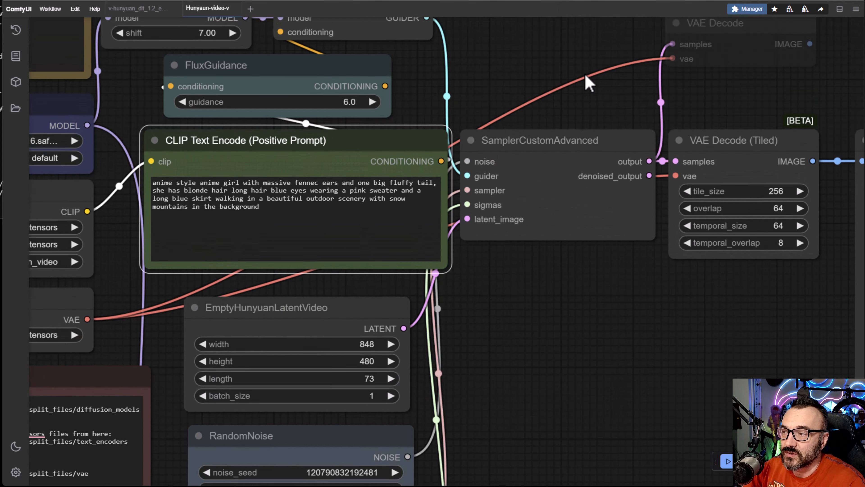
scroll(633, 156, down, 1)
drag(589, 82, 340, 114)
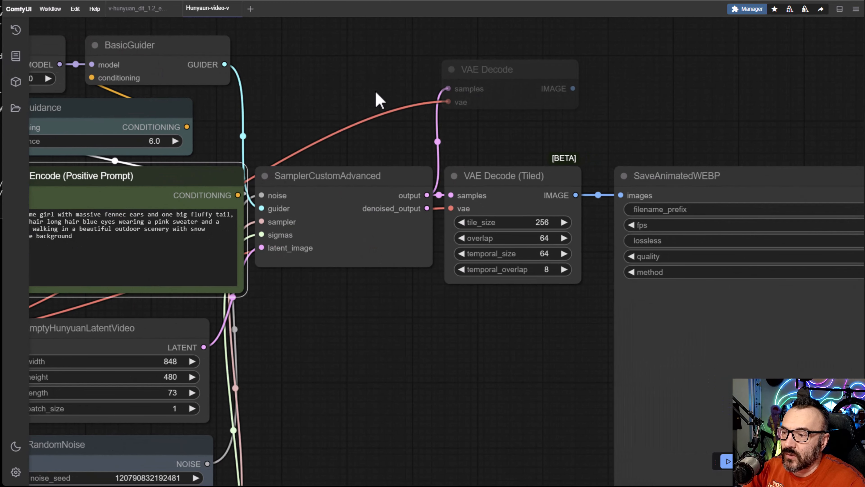
drag(440, 294, 309, 280)
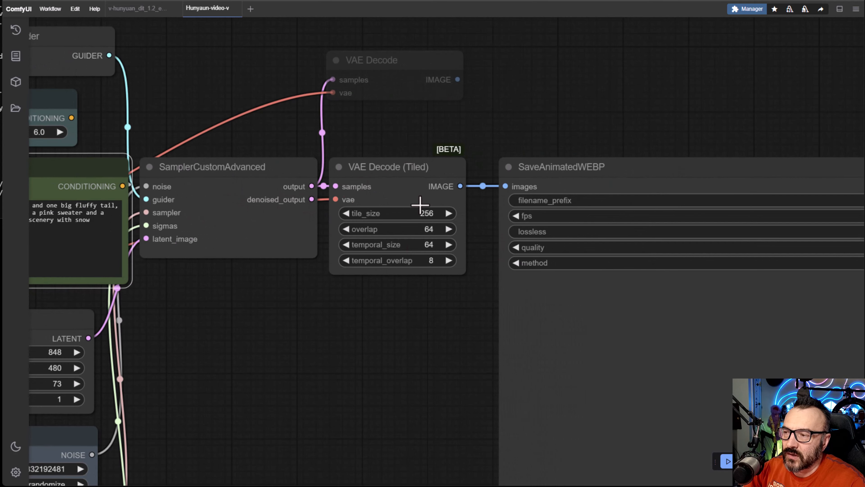
drag(662, 107, 593, 130)
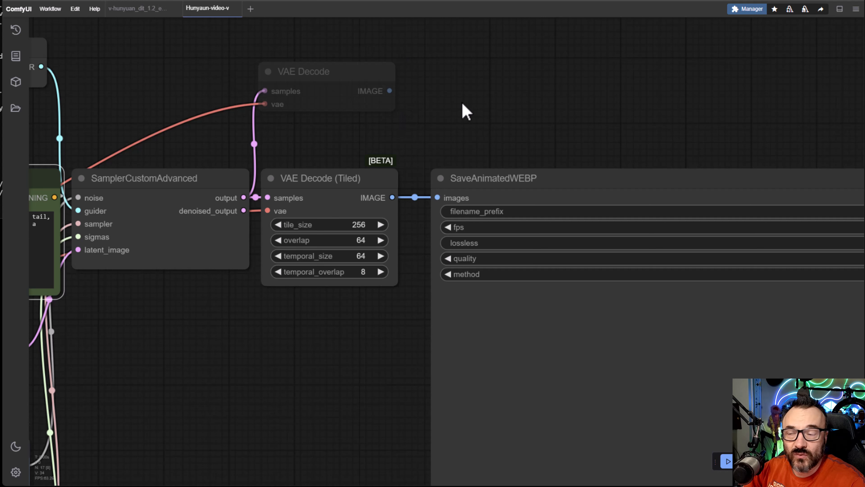
drag(667, 140, 413, 23)
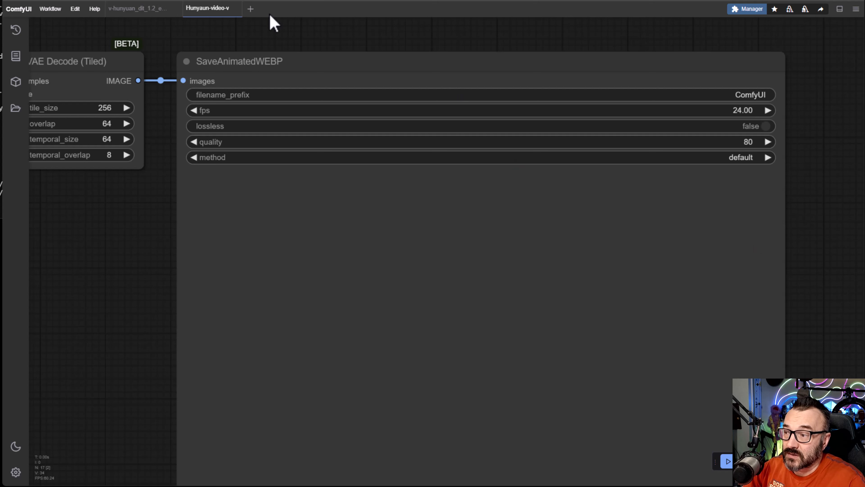
drag(195, 296, 300, 303)
scroll(479, 294, down, 5)
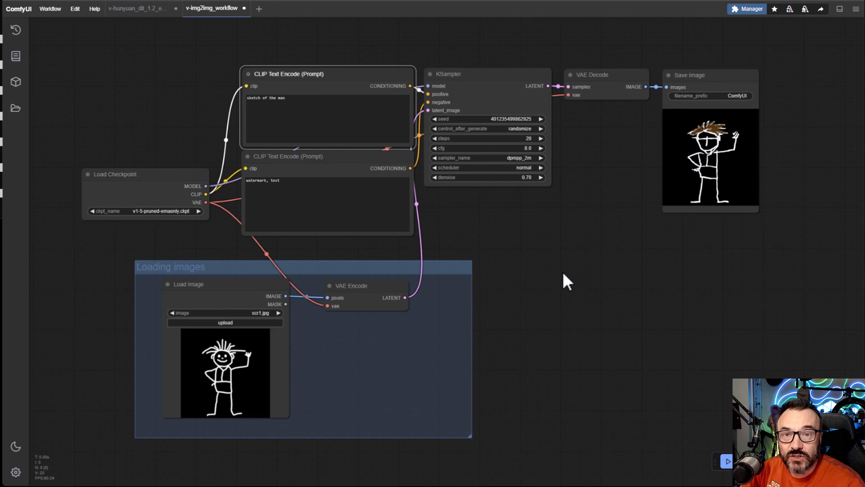
Step: Examine the img2img workflow from the Load Image and VAE Encode group through the prompts and KSampler to the Save Image node
scroll(420, 333, up, 4)
drag(279, 426, 531, 296)
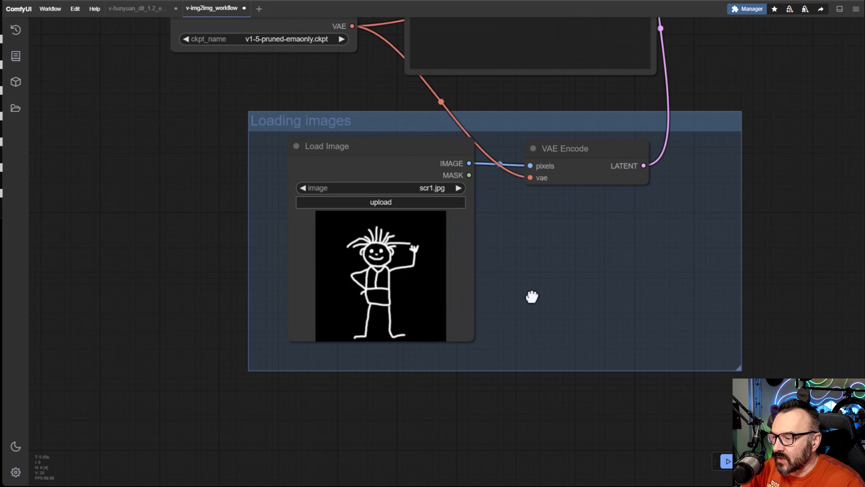
drag(589, 309, 539, 396)
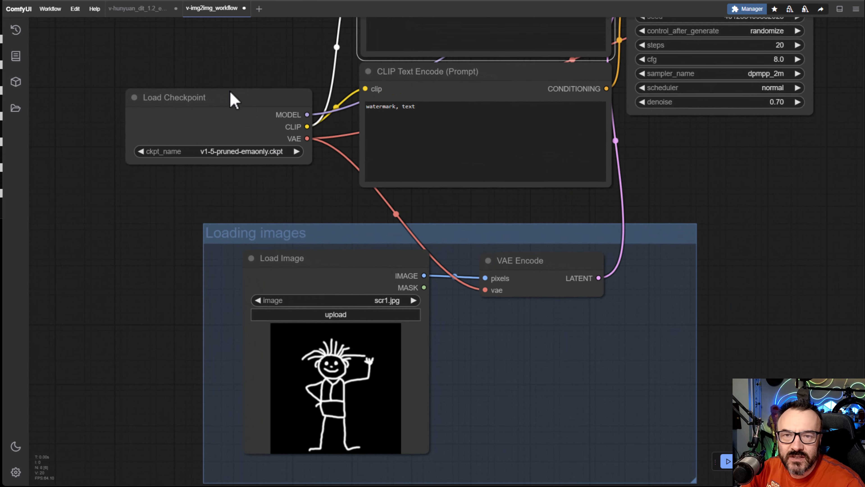
drag(709, 244, 581, 155)
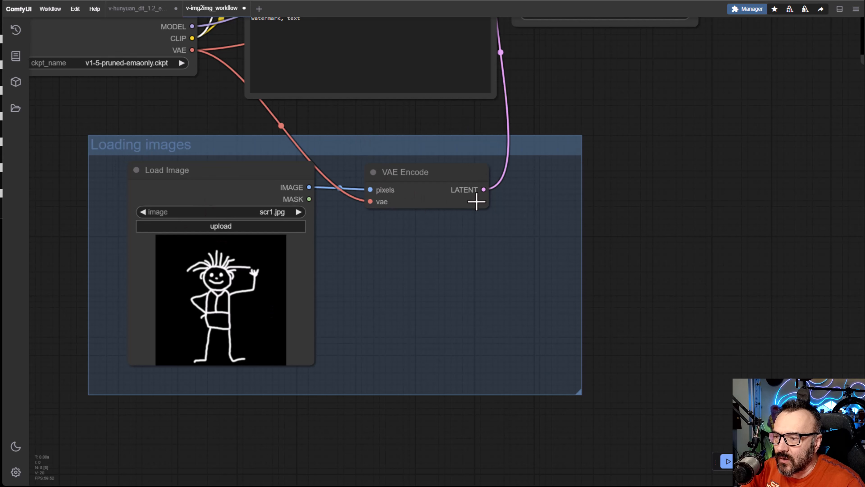
drag(626, 49, 570, 290)
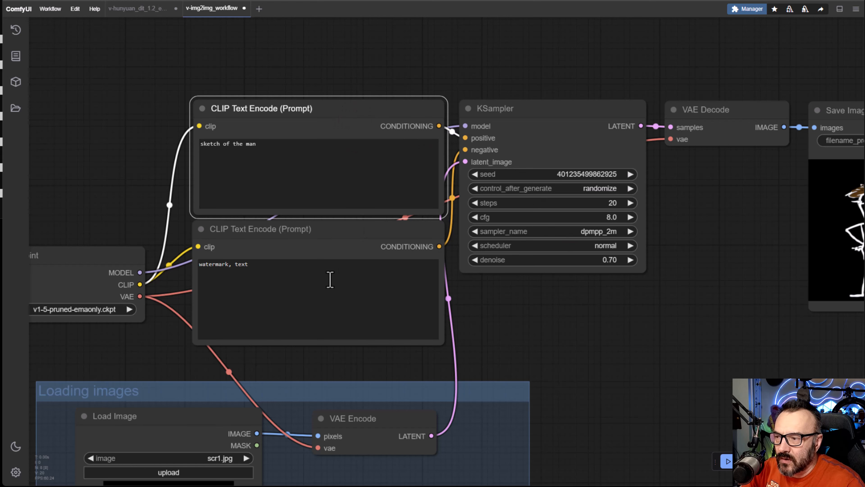
drag(737, 316, 571, 266)
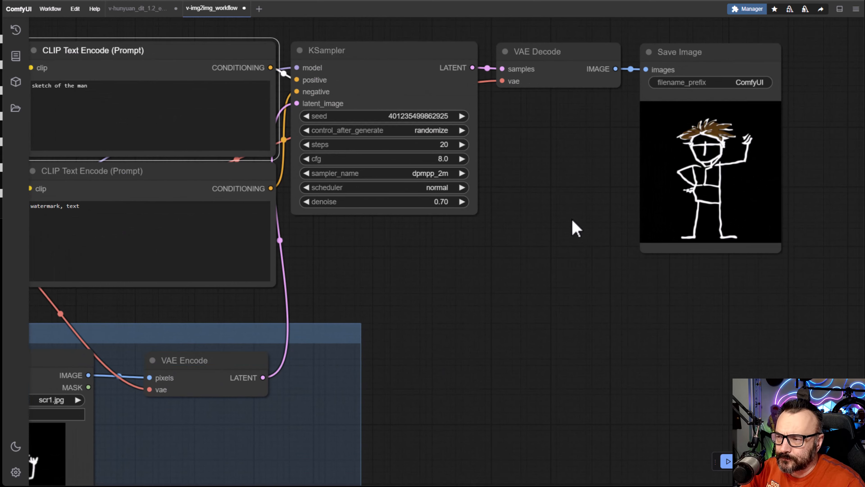
drag(508, 116, 352, 189)
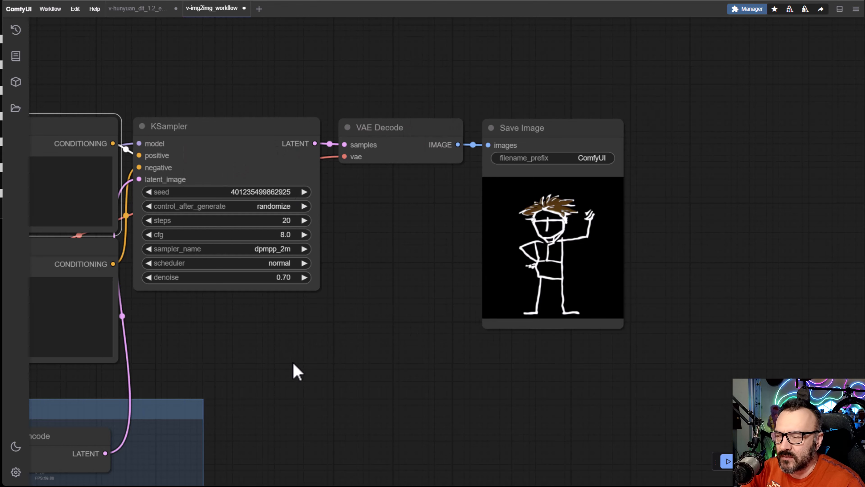
Step: Compare the img2img workflow's Loading images group with the KSampler's denoise setting and the saved image
drag(294, 367, 751, 192)
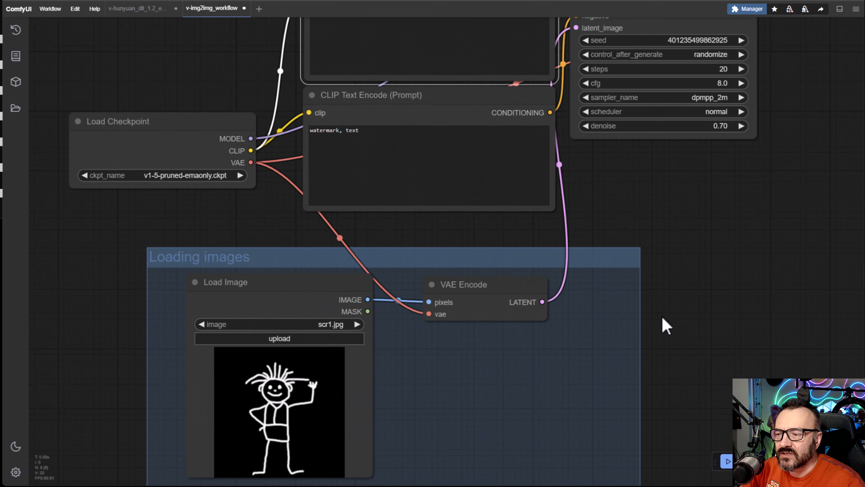
drag(662, 325, 642, 230)
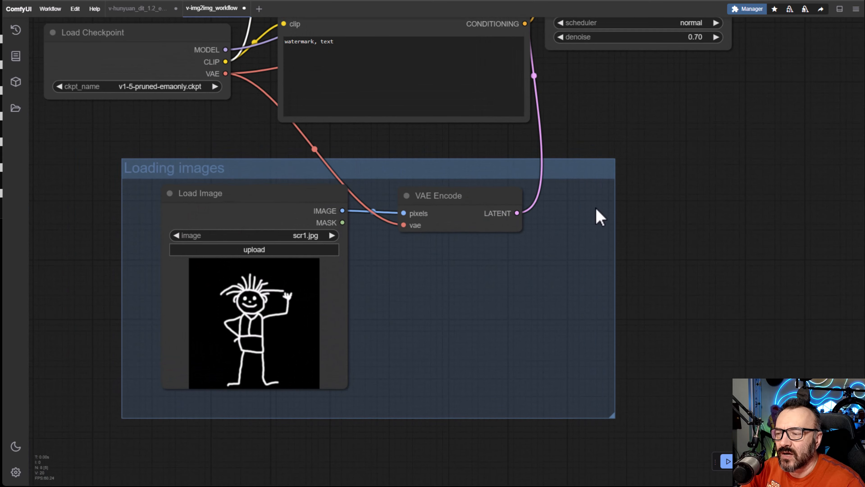
scroll(591, 215, right, 10)
scroll(591, 215, up, 4)
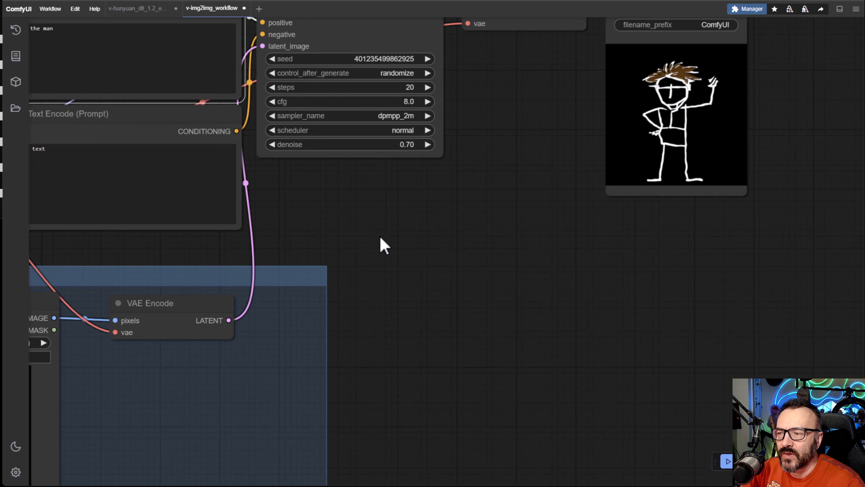
drag(380, 245, 640, 167)
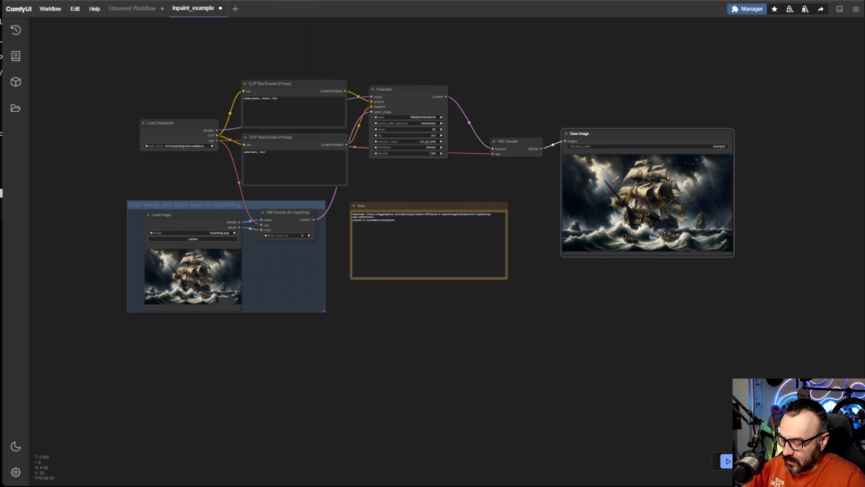
Step: Inspect the masked area of the source picture in the inpainting workflow's Load Image node
scroll(245, 290, up, 5)
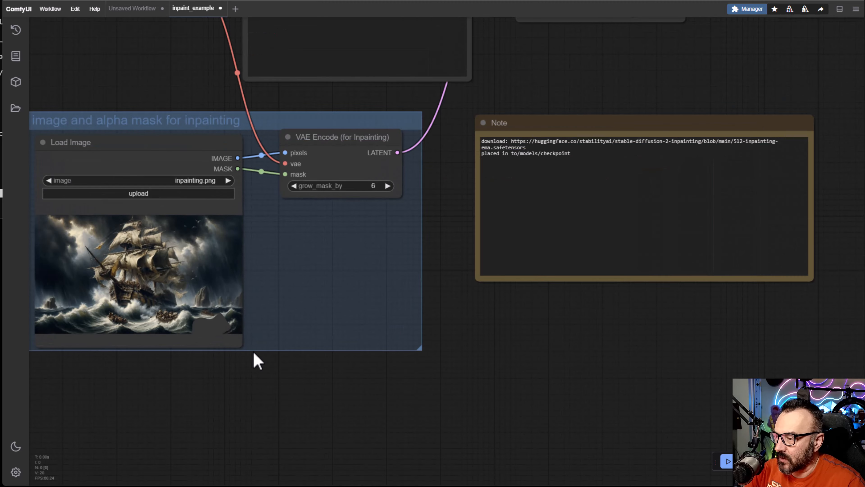
drag(254, 354, 398, 301)
scroll(386, 300, up, 9)
drag(339, 253, 467, 334)
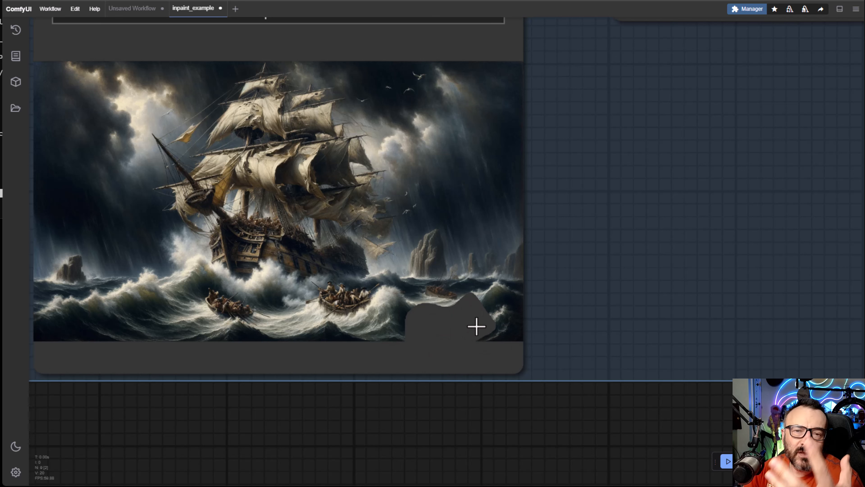
scroll(429, 270, down, 5)
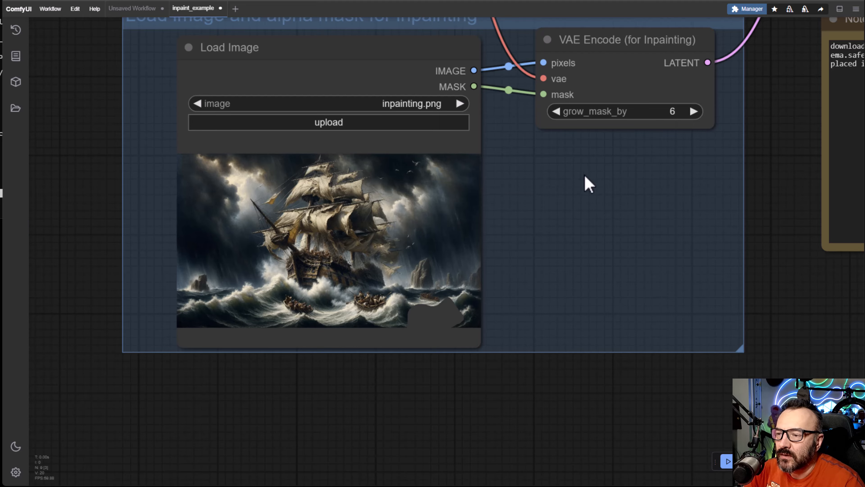
Step: Review the inpainting workflow's checkpoint, prompts and KSampler settings, and compare the Save Image result with the masked source
drag(585, 176, 390, 486)
drag(485, 121, 502, 120)
scroll(502, 121, down, 2)
drag(535, 144, 498, 236)
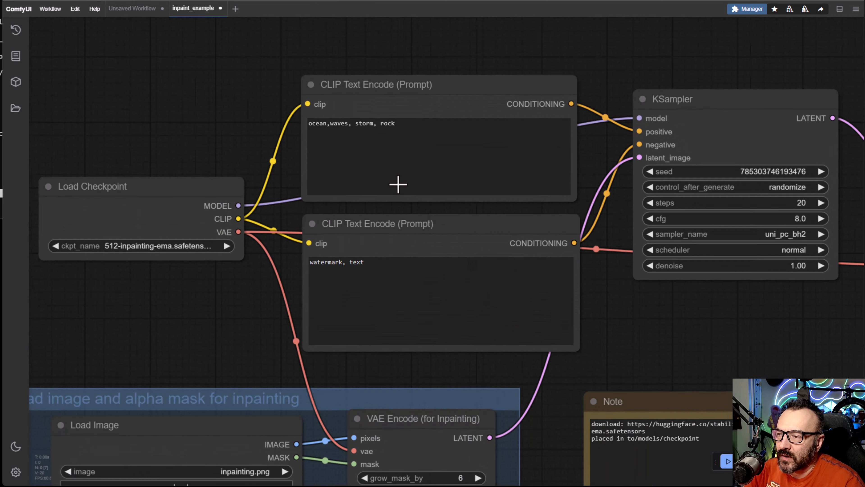
drag(699, 355, 256, 178)
drag(560, 237, 62, 217)
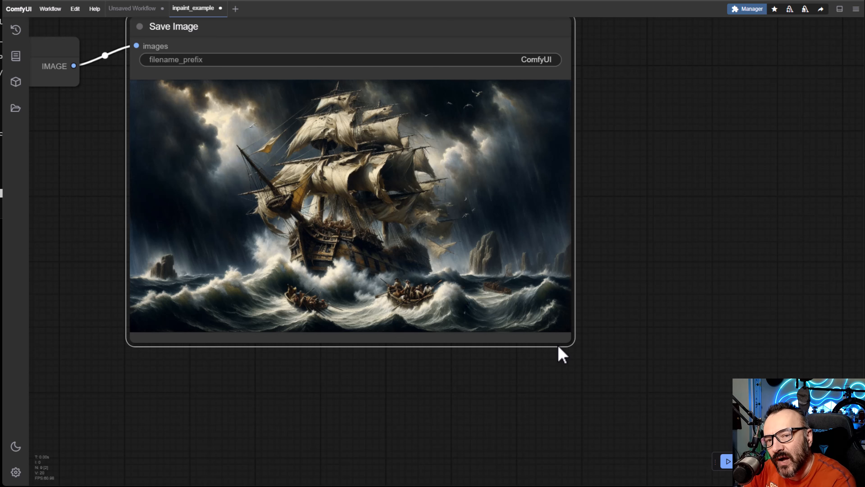
scroll(151, 69, down, 3)
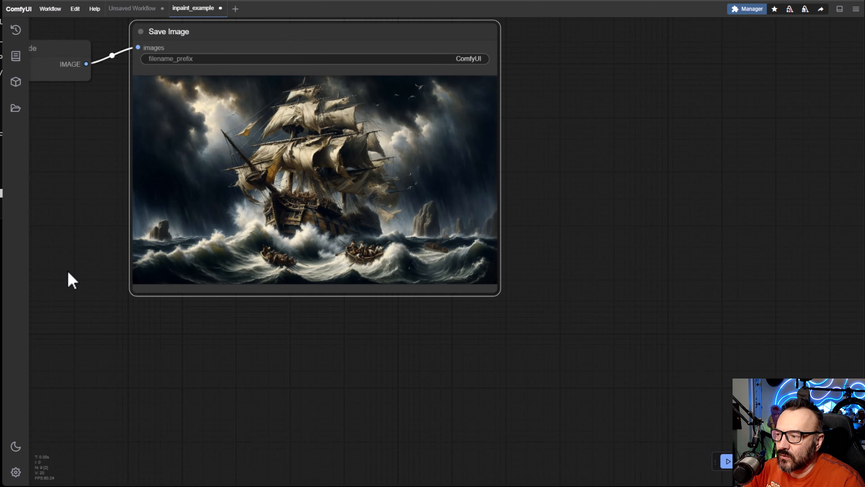
Step: Check the inpainting workflow's Load Checkpoint node and the note on where to download and place the 512-inpainting-ema checkpoint
drag(71, 280, 682, 267)
drag(30, 296, 381, 333)
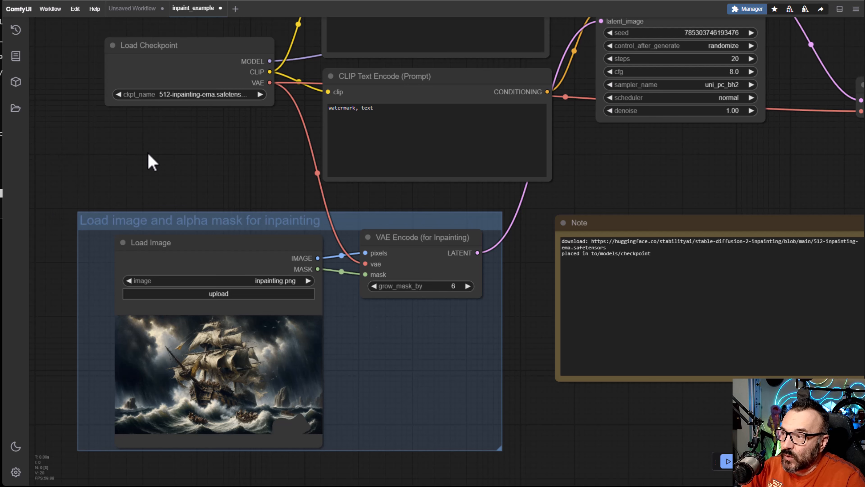
drag(150, 158, 189, 303)
drag(194, 244, 116, 233)
drag(135, 284, 228, 151)
drag(675, 190, 504, 207)
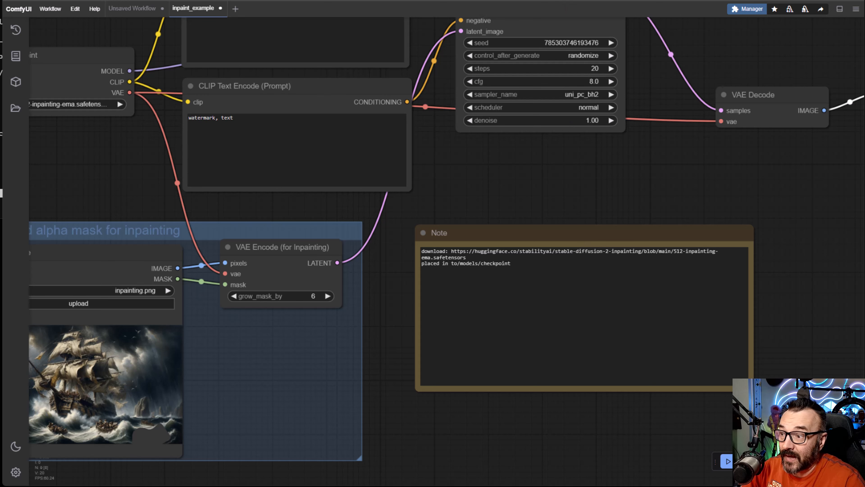
Step: Review how the inpainting workflow's image and alpha mask group connects to the prompts, KSampler, VAE Decode and Save Image nodes
drag(446, 224, 635, 169)
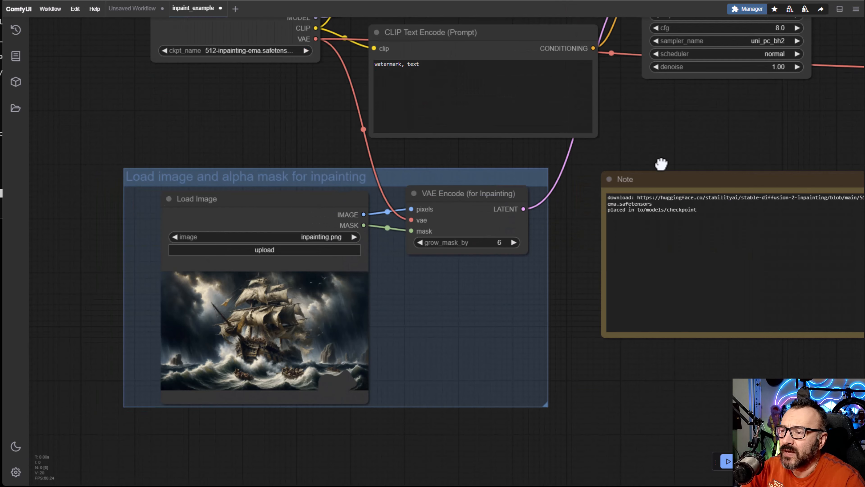
drag(573, 213, 540, 246)
scroll(528, 280, down, 3)
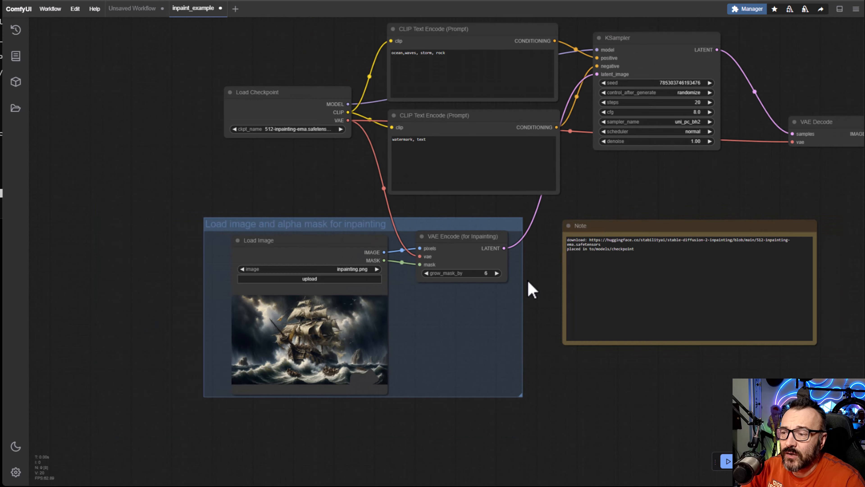
scroll(681, 197, down, 1)
drag(629, 209, 513, 226)
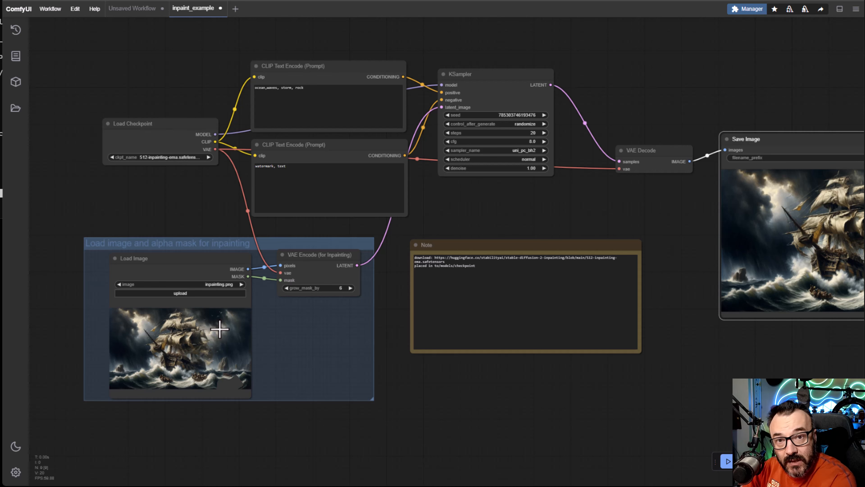
scroll(187, 387, up, 3)
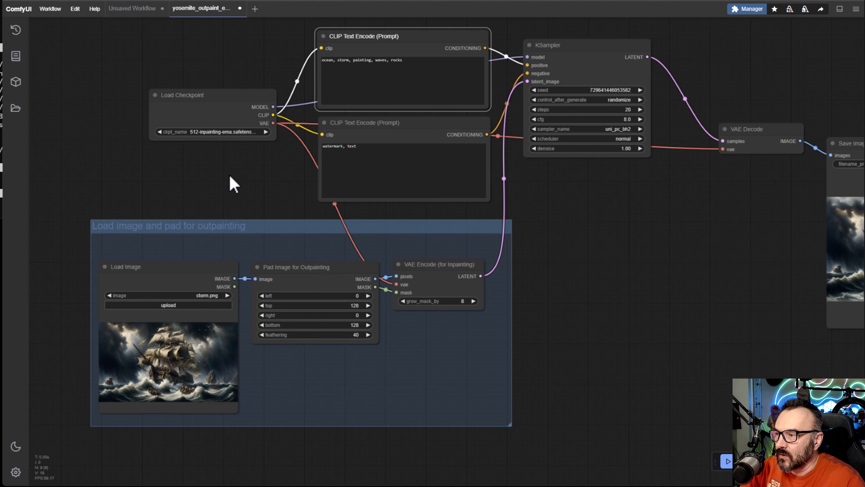
Step: Examine the outpainting workflow's inpainting checkpoint and the padding and feathering values in the Pad Image for Outpainting node
scroll(233, 184, up, 7)
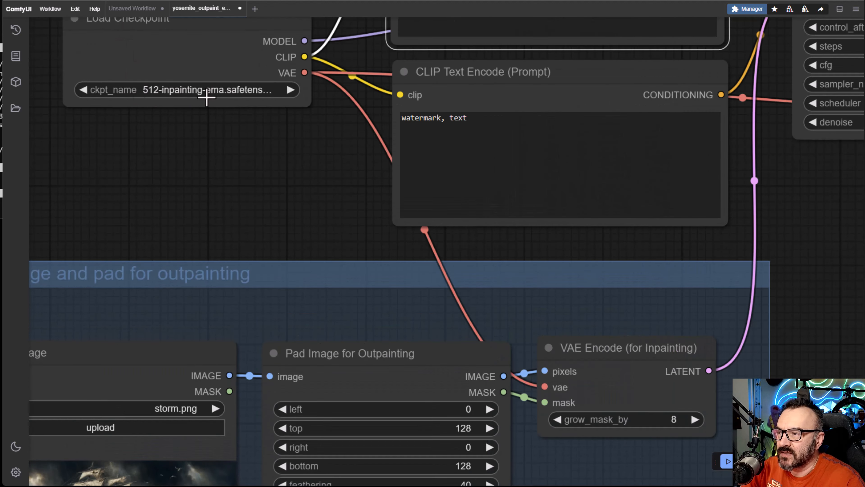
scroll(296, 231, down, 5)
drag(691, 279, 737, 143)
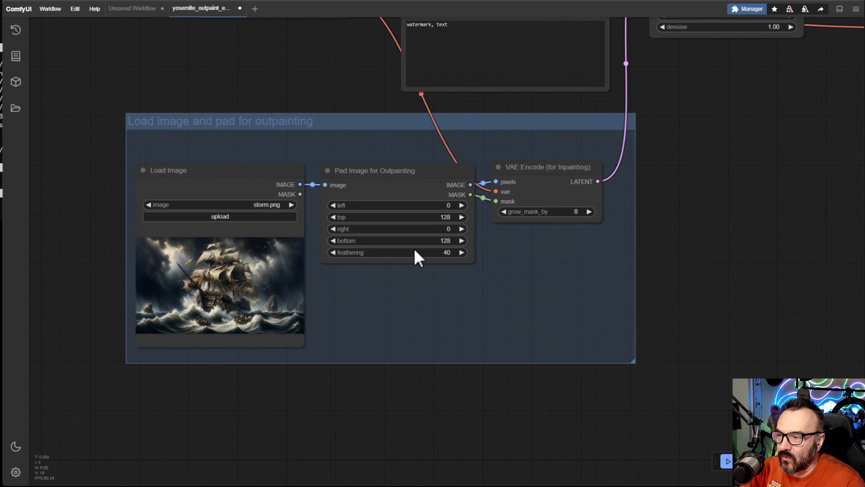
scroll(281, 249, up, 4)
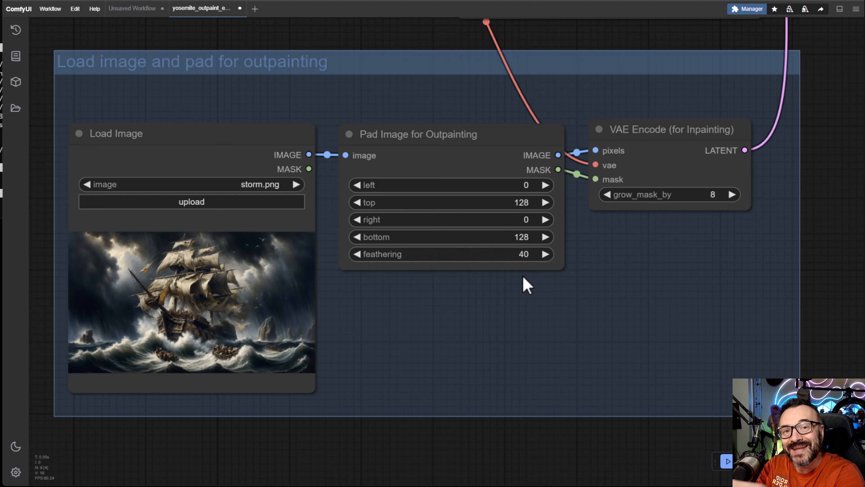
Step: Inspect the extended edges of the ship picture in the outpainting workflow's Save Image node up close
scroll(493, 309, down, 5)
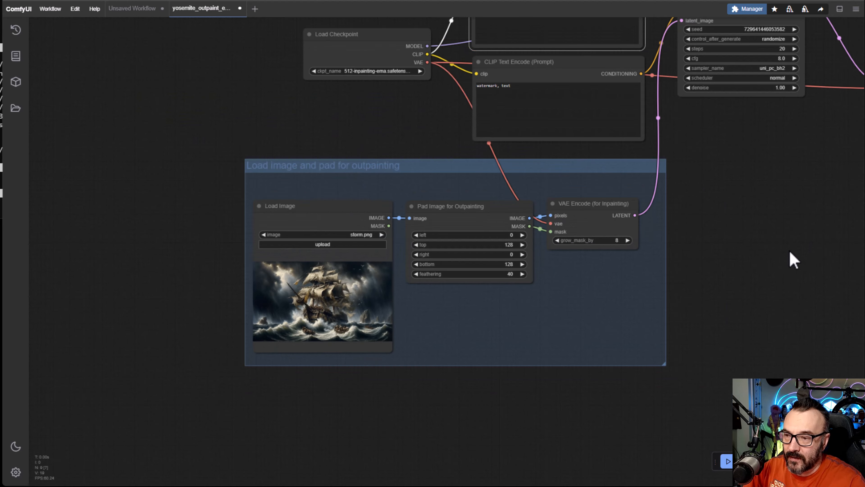
drag(723, 238, 65, 242)
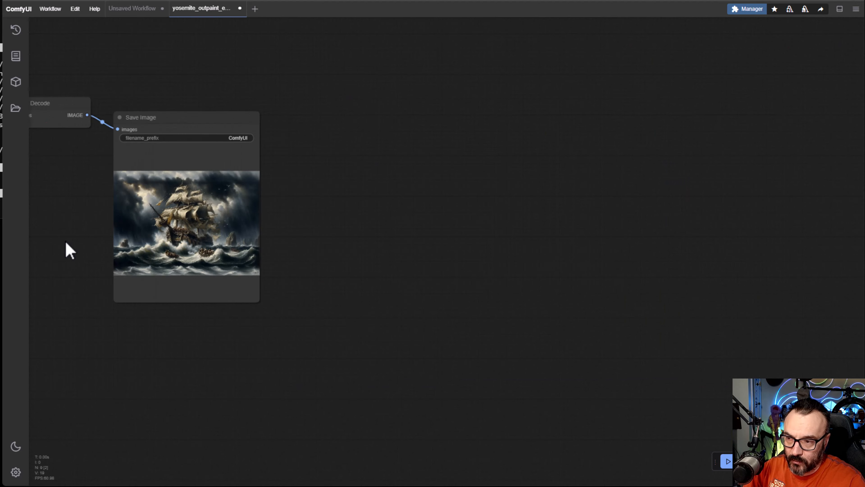
drag(511, 274, 728, 264)
scroll(491, 228, up, 15)
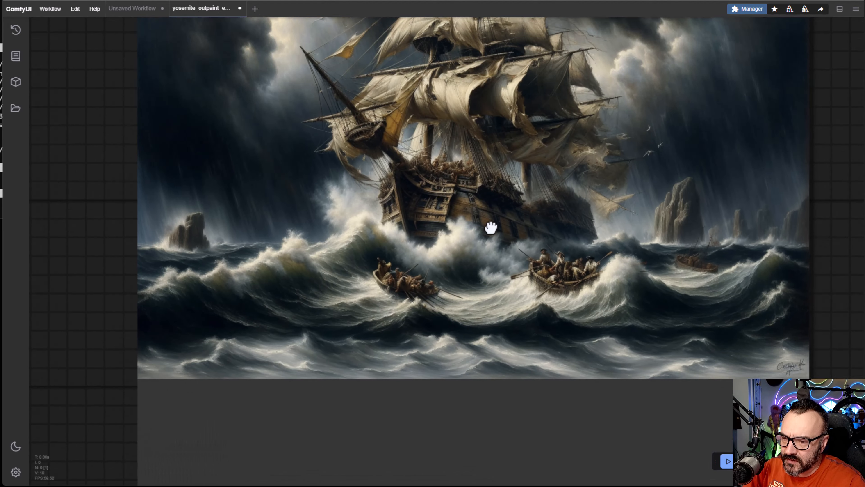
drag(491, 227, 481, 154)
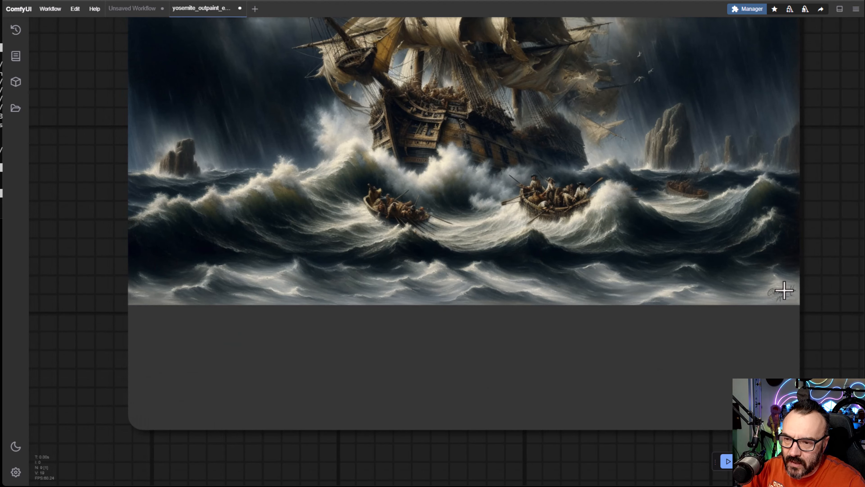
Step: Append ", signature" to the outpainting workflow's negative prompt after "watermark, text" and queue a new generation
drag(429, 222, 465, 450)
drag(264, 103, 276, 176)
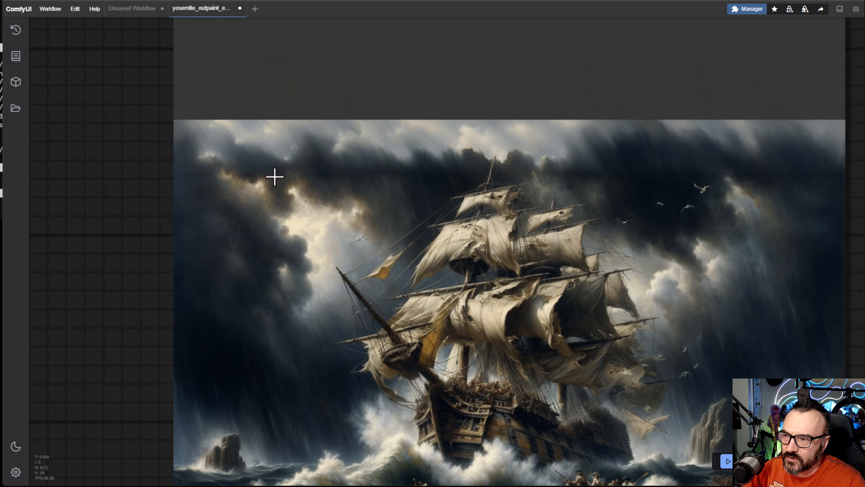
scroll(488, 299, down, 9)
drag(252, 296, 862, 268)
drag(171, 192, 339, 240)
click(322, 151)
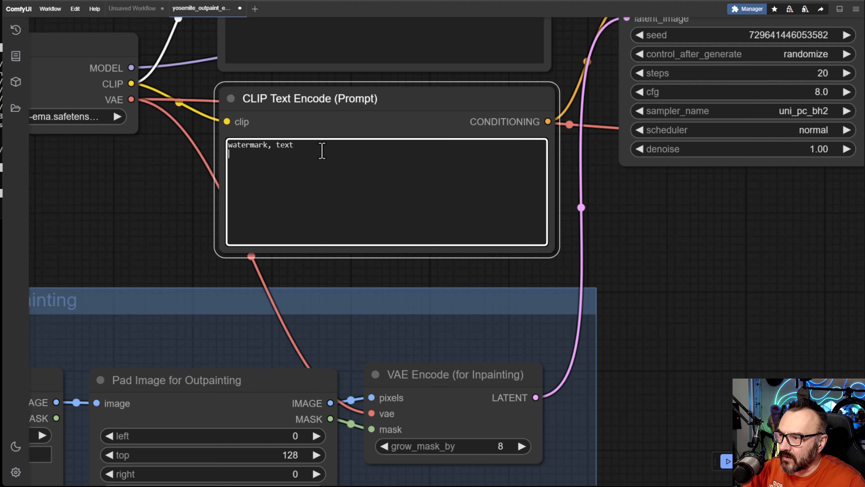
click(309, 147)
text(, signature)
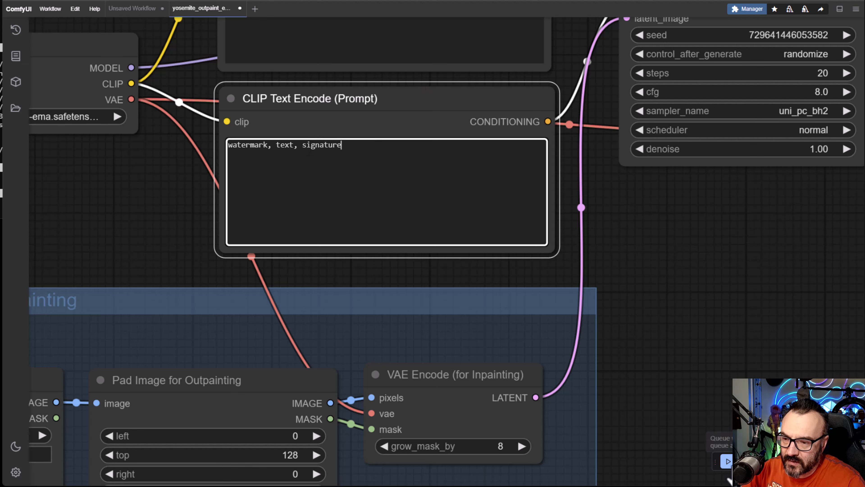
click(729, 461)
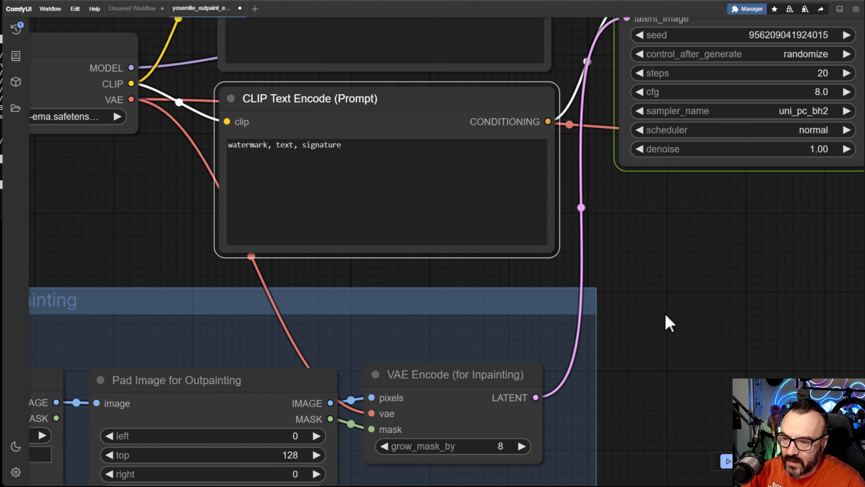
Step: Follow the outpainting run from the KSampler to the Save Image node and inspect the new ship picture's edges up close
drag(682, 311, 295, 353)
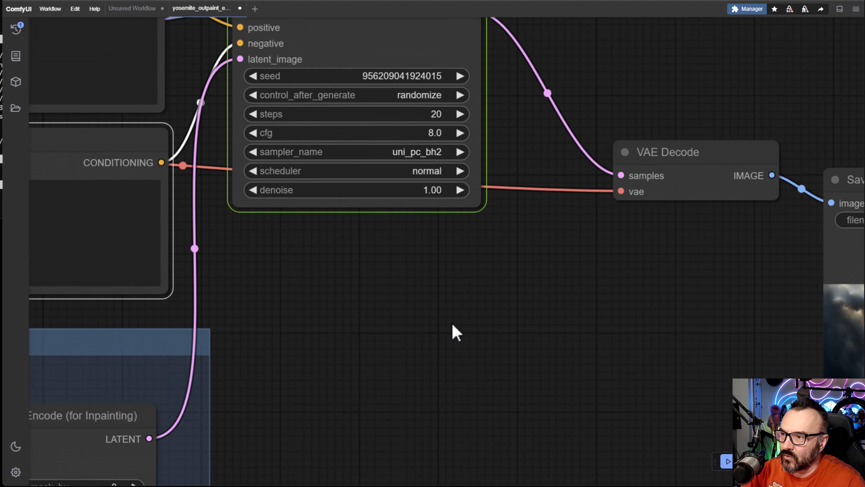
scroll(454, 324, down, 6)
drag(488, 345, 237, 313)
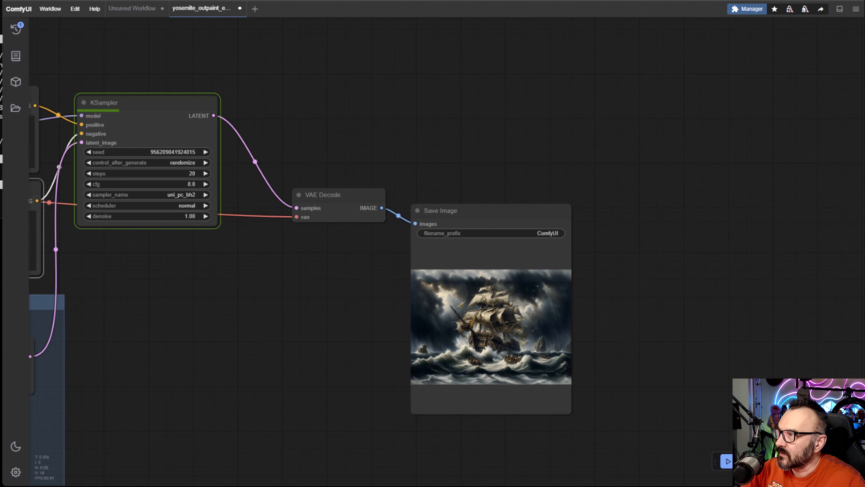
scroll(574, 386, up, 12)
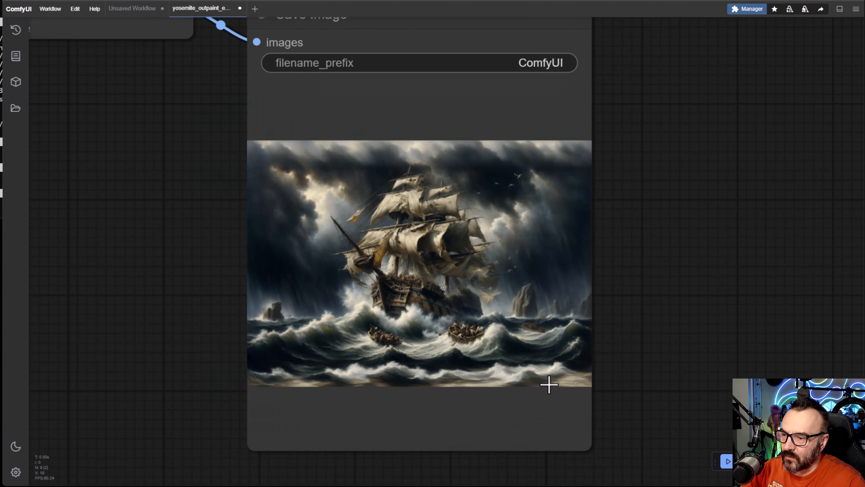
scroll(535, 389, up, 1)
drag(265, 234, 392, 295)
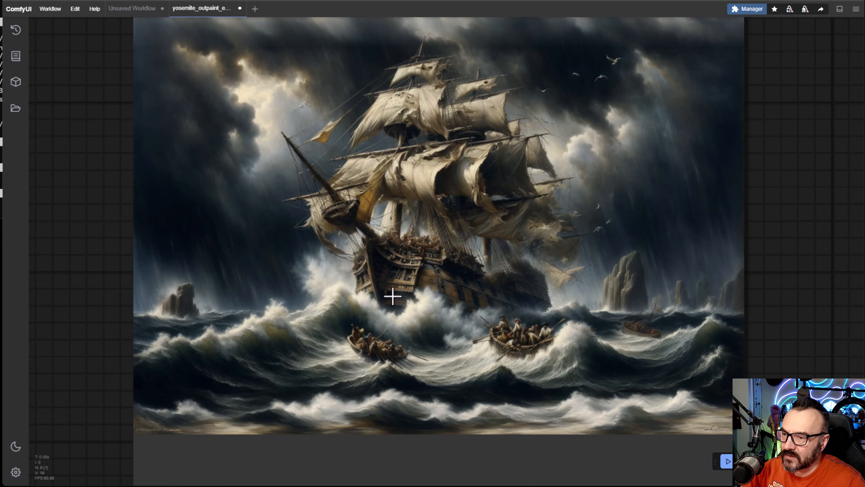
scroll(618, 218, down, 5)
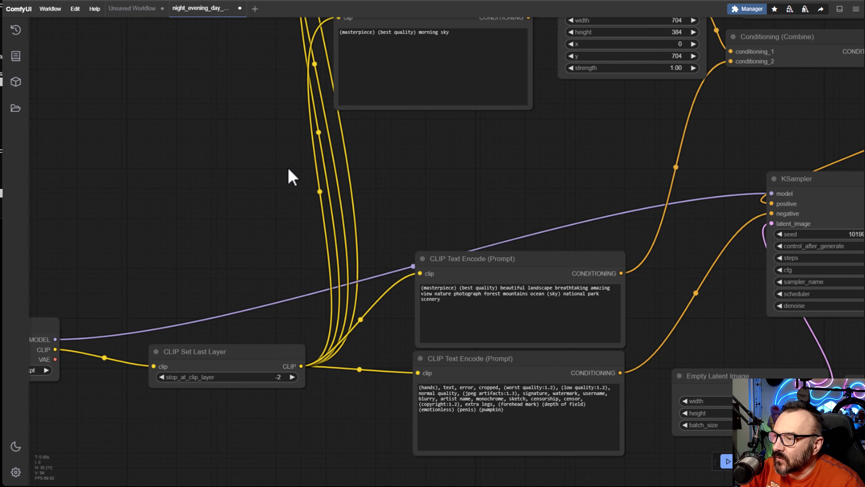
Step: Survey the night-evening-day workflow's layout and read its night, evening, daytime and morning sky prompts
drag(282, 189, 591, 268)
scroll(524, 258, down, 6)
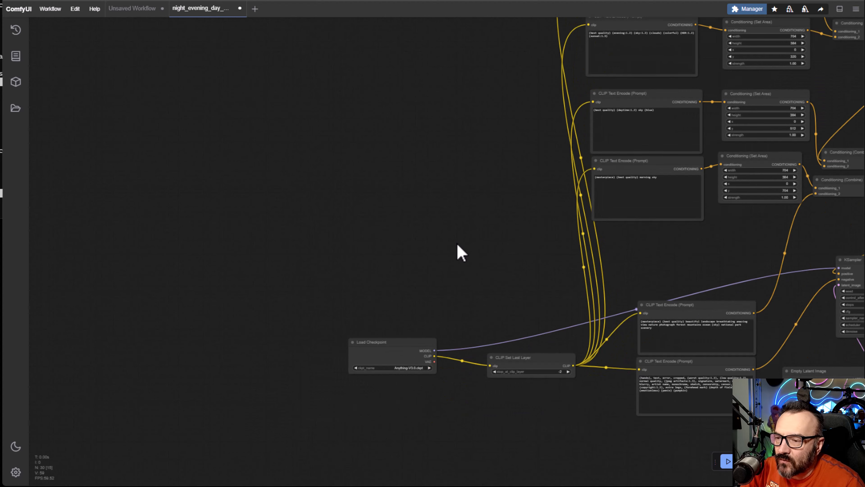
scroll(726, 259, down, 1)
drag(667, 259, 179, 334)
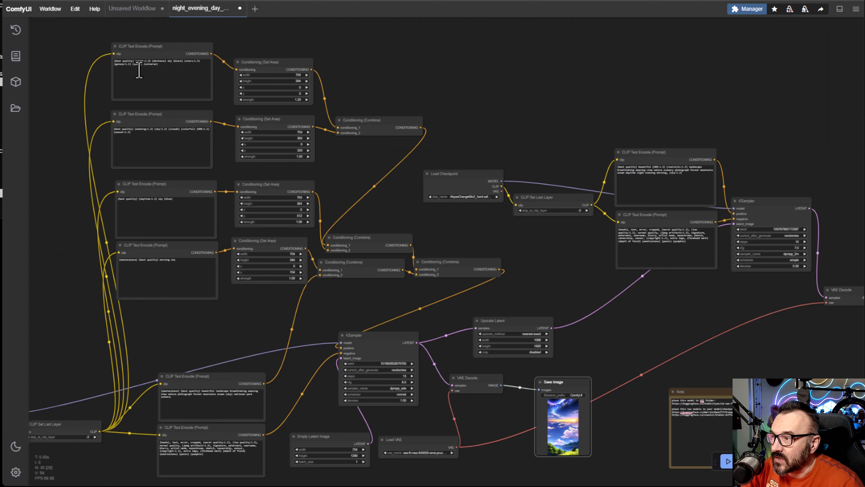
scroll(106, 88, up, 5)
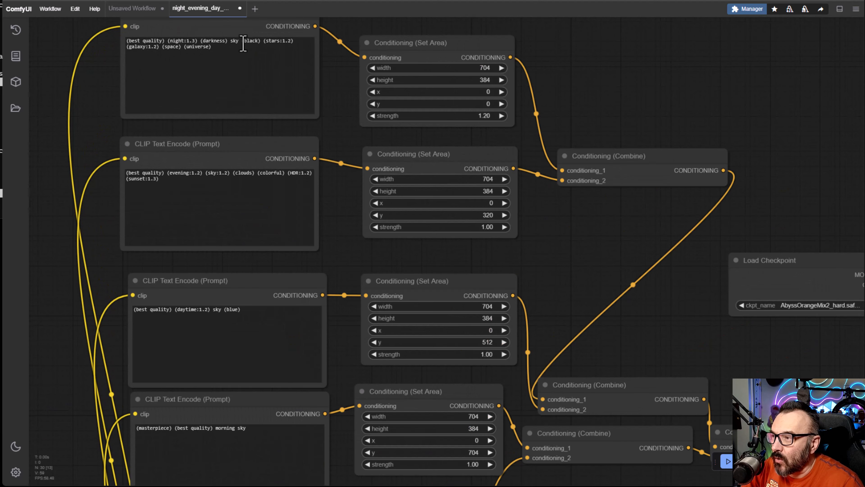
drag(51, 218, 97, 183)
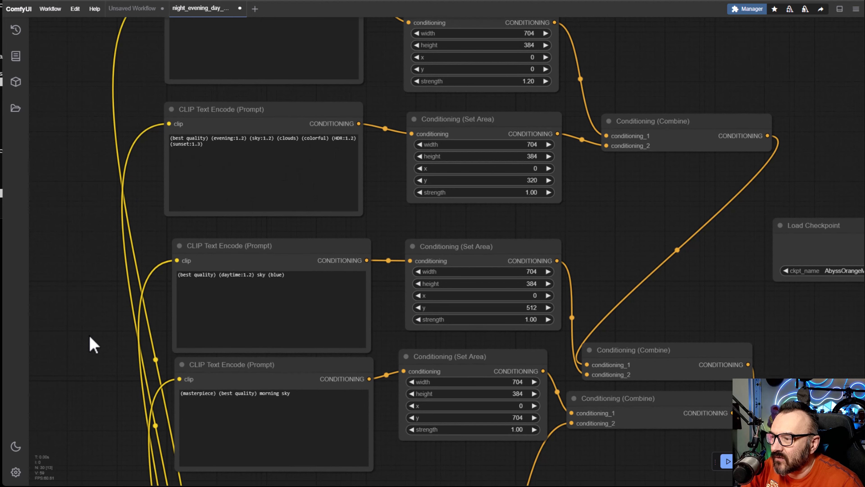
drag(89, 340, 94, 216)
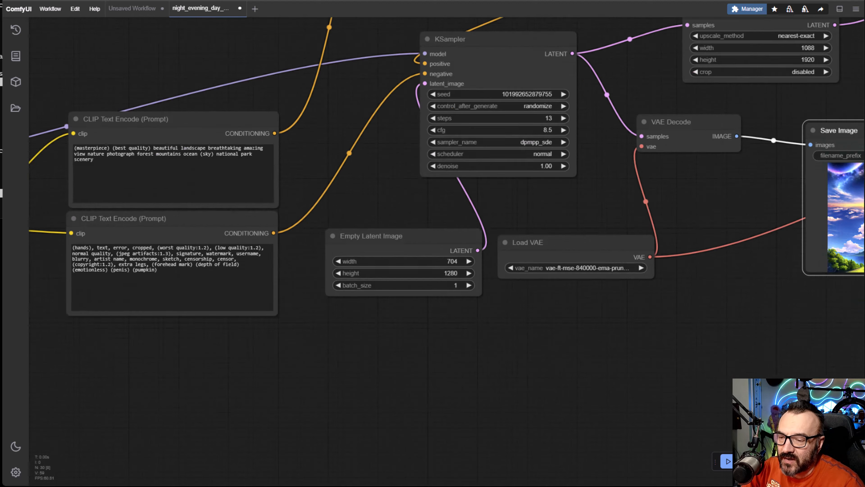
Step: Inspect the layered sky landscape in the first-pass Save Image node up close
drag(698, 233, 125, 257)
scroll(231, 280, up, 3)
scroll(384, 223, up, 4)
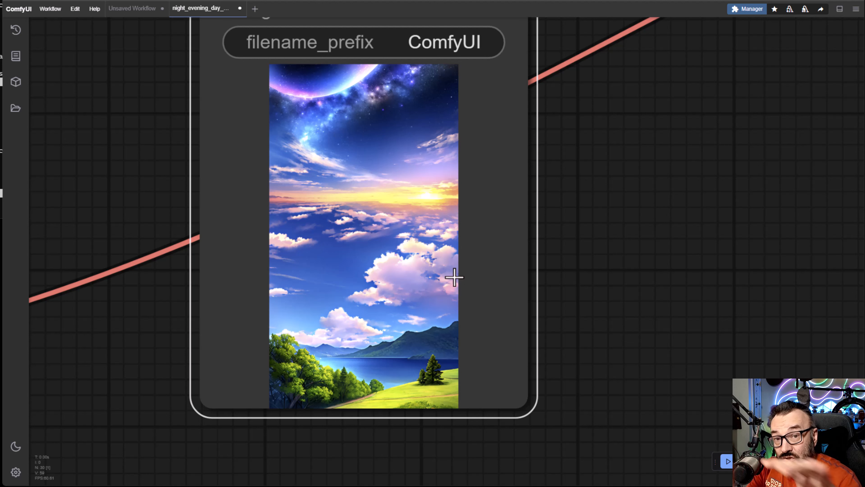
scroll(439, 218, down, 11)
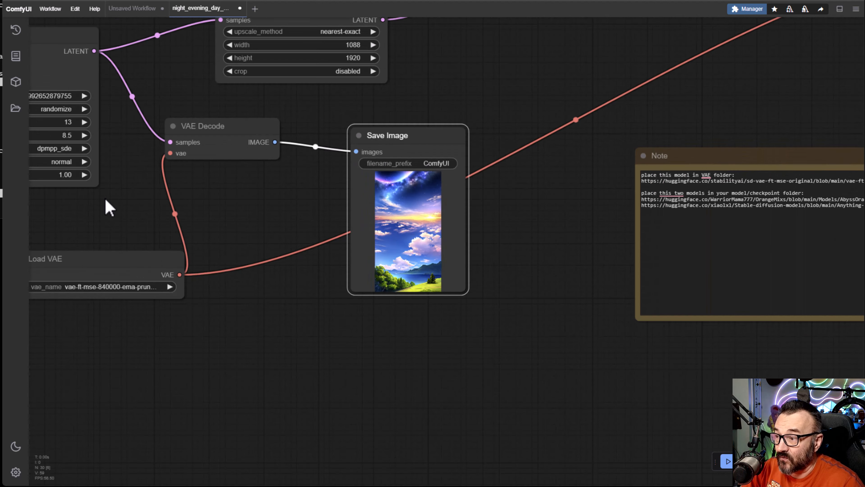
Step: Compare the size, position and strength values in the Conditioning (Set Area) nodes of the four sky prompts
drag(257, 249, 861, 484)
drag(335, 232, 392, 328)
drag(402, 199, 356, 333)
drag(365, 181, 313, 295)
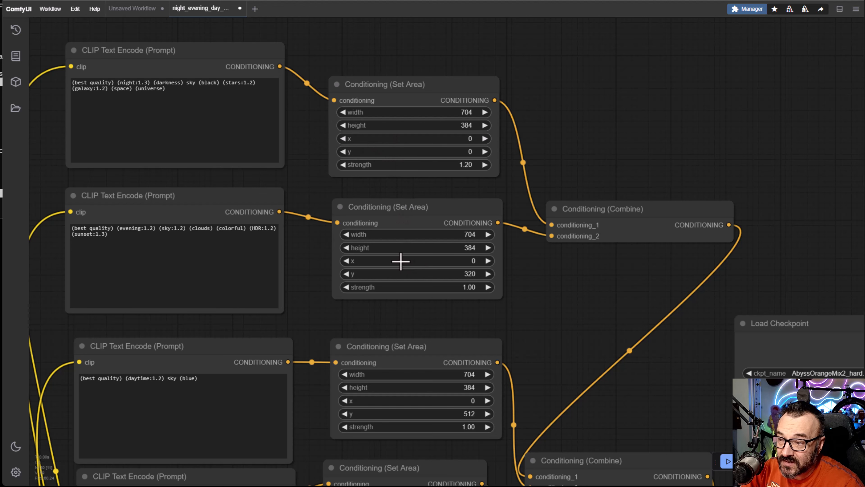
drag(576, 376, 560, 180)
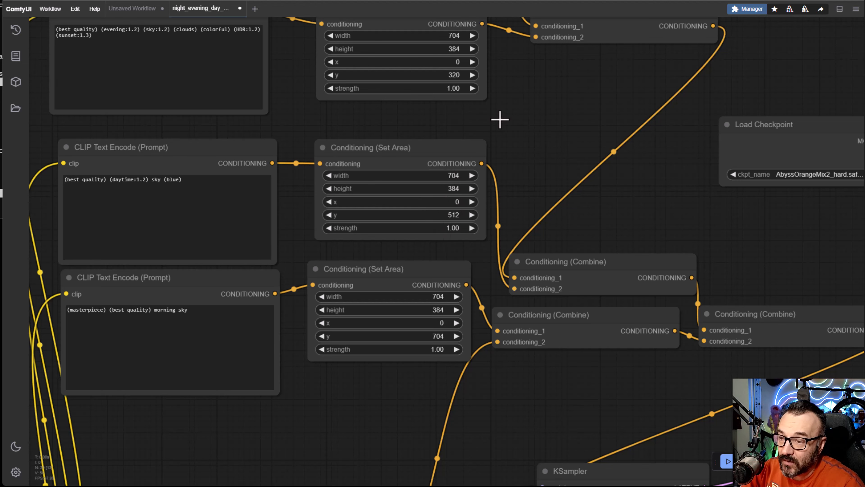
Step: Trace how the combined conditionings, negative prompt, Empty Latent Image and Load VAE feed the first KSampler and VAE Decode
drag(531, 159, 184, 96)
scroll(235, 221, down, 6)
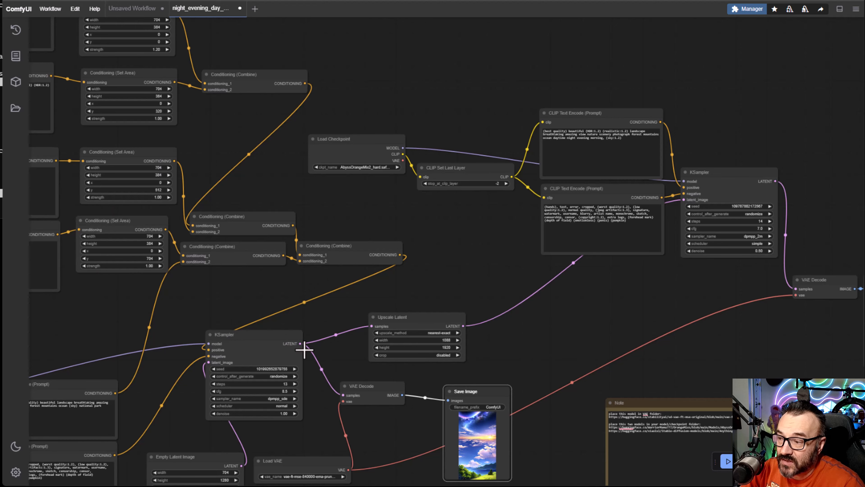
drag(315, 341, 369, 184)
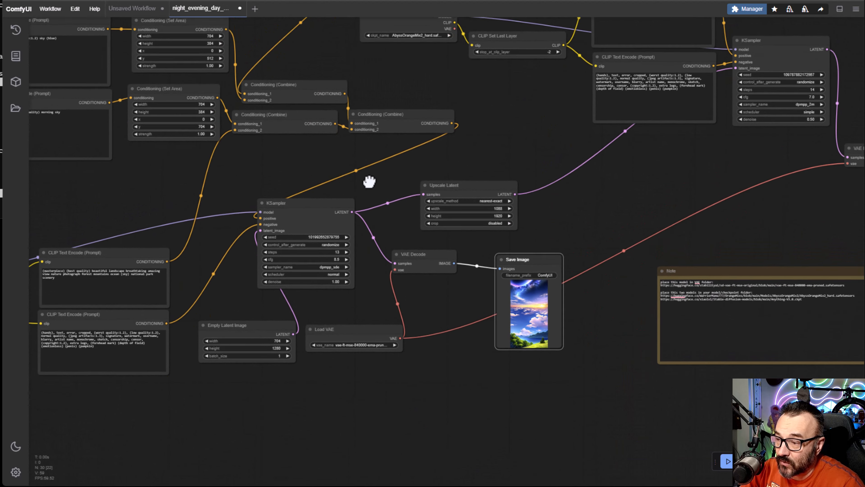
scroll(369, 183, up, 2)
scroll(325, 296, up, 4)
drag(125, 249, 141, 245)
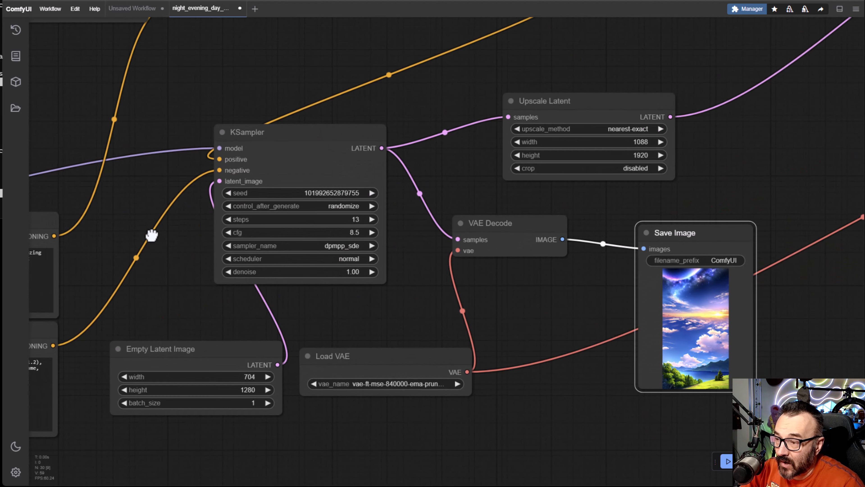
drag(394, 321, 375, 327)
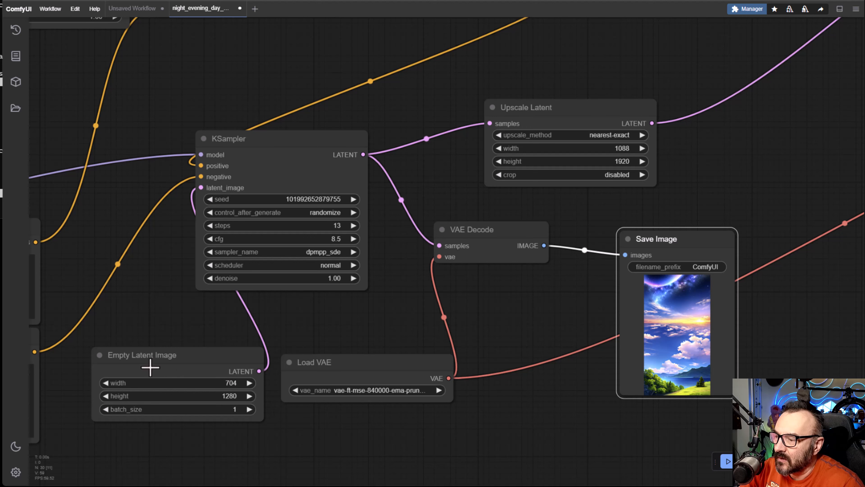
drag(179, 342, 358, 315)
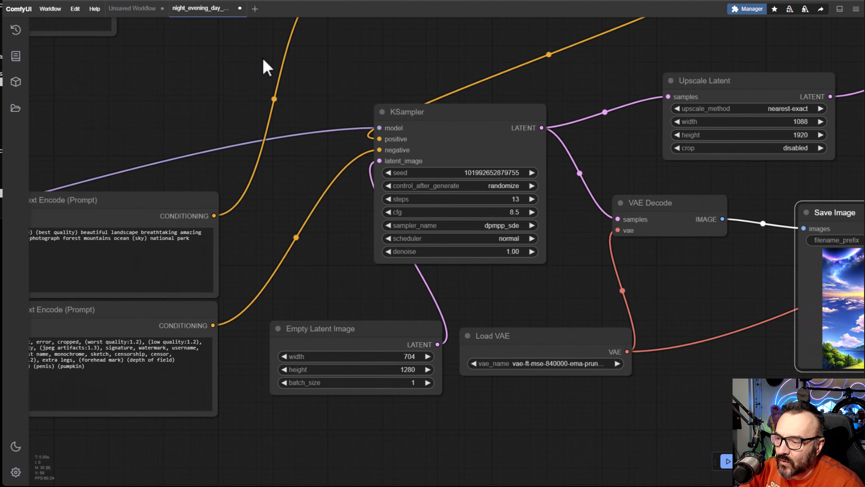
Step: Follow the first-pass latent from the area prompts through the Upscale Latent node to the second KSampler
drag(265, 64, 420, 468)
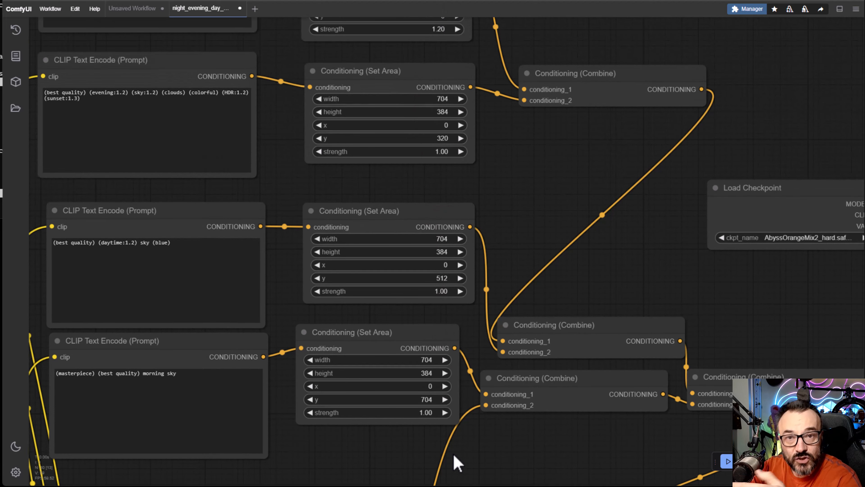
drag(813, 349, 128, 271)
drag(190, 420, 222, 131)
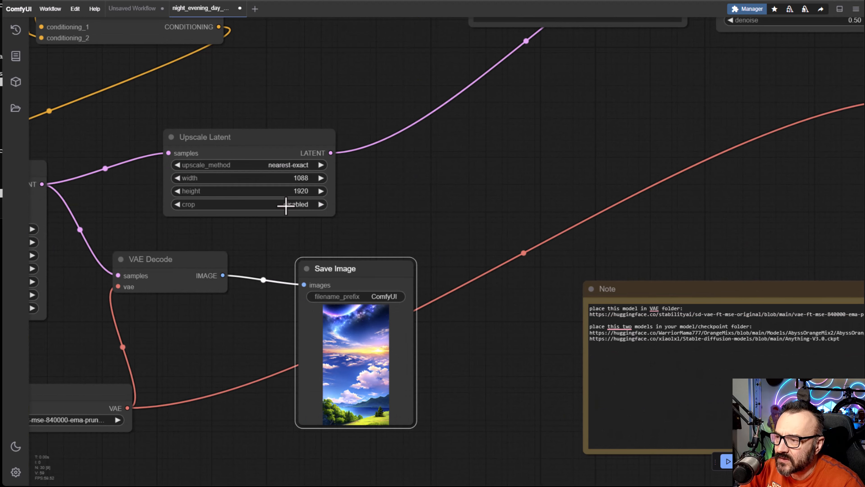
drag(400, 174, 394, 335)
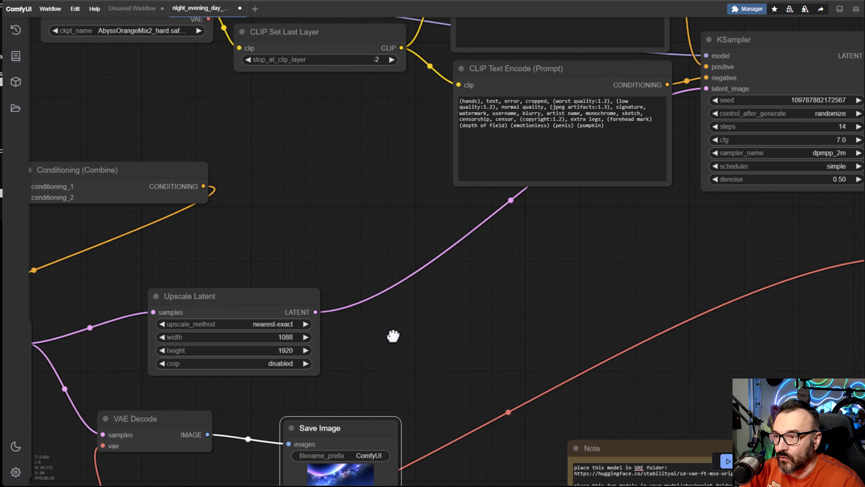
scroll(416, 224, down, 3)
drag(515, 260, 402, 162)
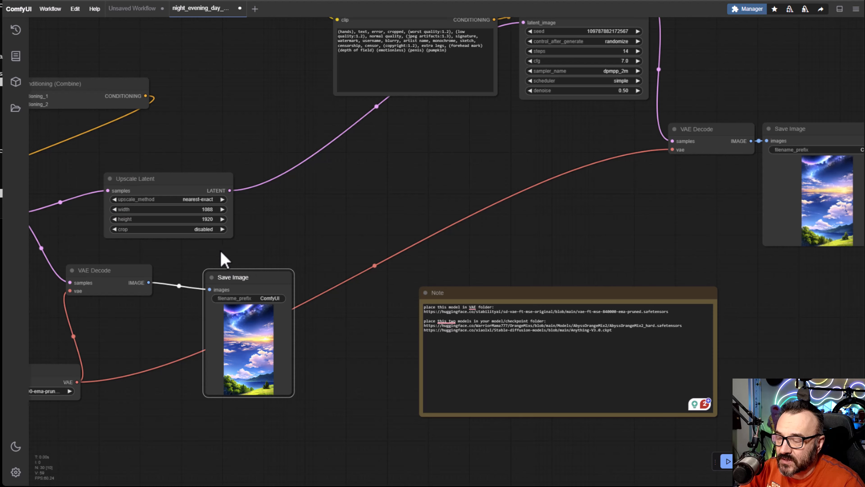
drag(78, 329, 123, 327)
drag(344, 221, 120, 336)
drag(364, 261, 430, 408)
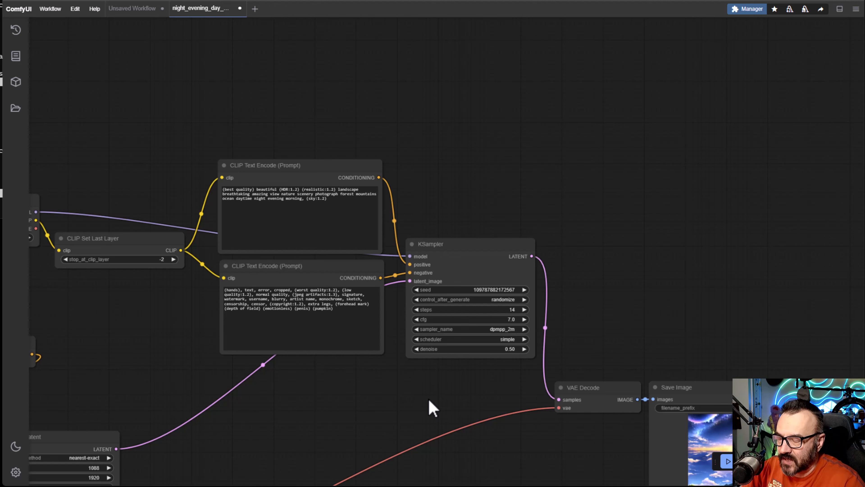
Step: Examine the second pass's Load Checkpoint, CLIP Set Last Layer, prompts and KSampler sampling settings
drag(129, 328, 304, 273)
scroll(97, 188, up, 5)
drag(386, 354, 422, 328)
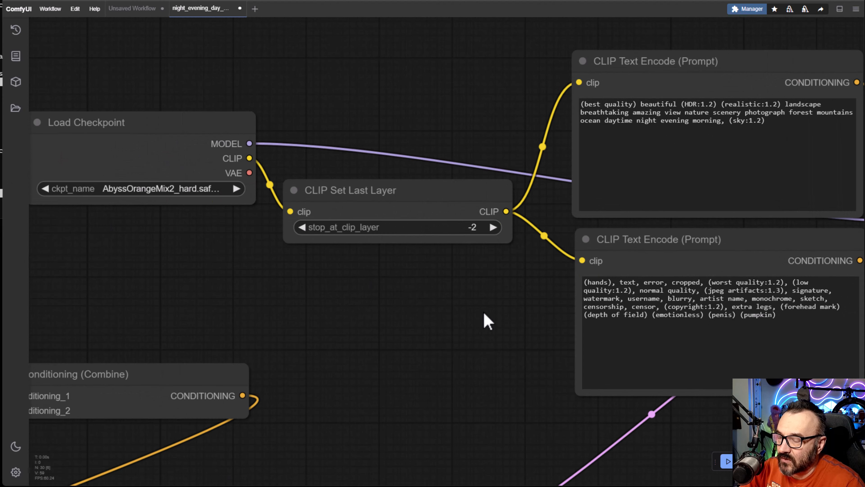
drag(488, 321, 75, 327)
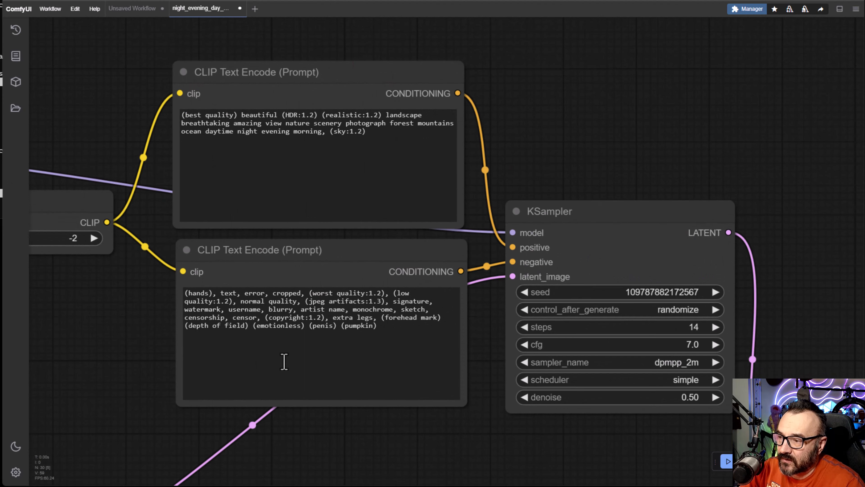
drag(511, 405, 198, 290)
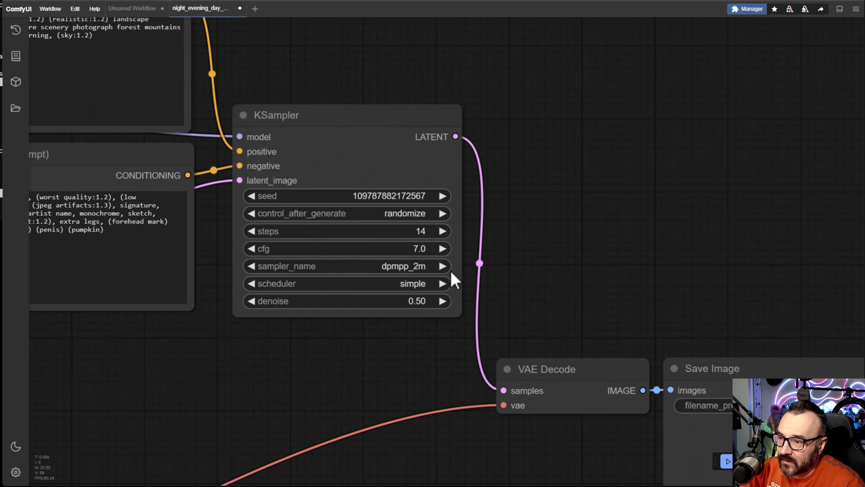
drag(560, 237, 456, 71)
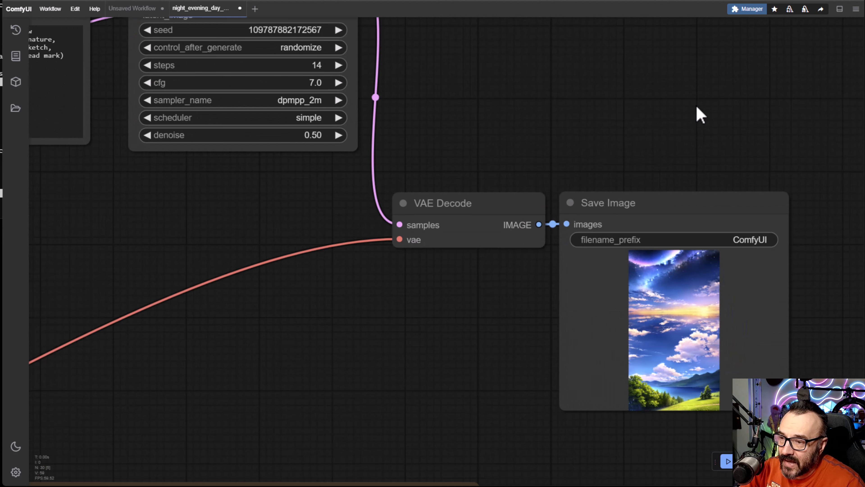
Step: Check the second pass's VAE Decode connections and inspect the upscaled landscape in the final Save Image node up close
drag(697, 113, 504, 19)
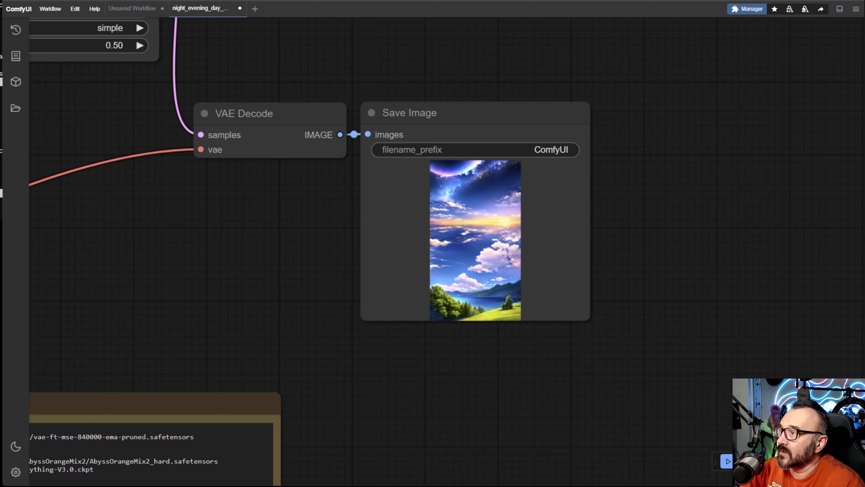
drag(46, 139, 215, 168)
mouse_move(390, 320)
mouse_down()
mouse_move(396, 384)
mouse_move(401, 317)
mouse_up()
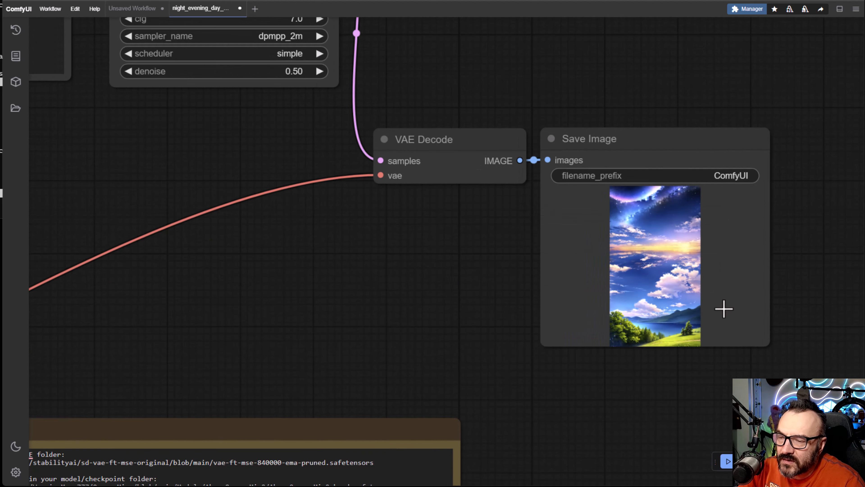
scroll(635, 254, up, 8)
drag(416, 236, 635, 230)
scroll(498, 240, down, 15)
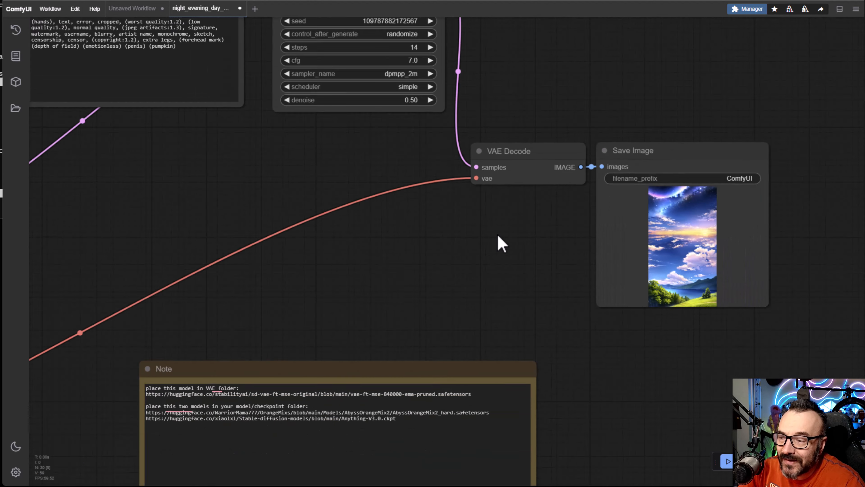
Step: Review the whole area composition graph, from the Conditioning (Combine) chain to the first-pass KSampler and Save Image
drag(433, 279, 722, 327)
scroll(664, 318, down, 5)
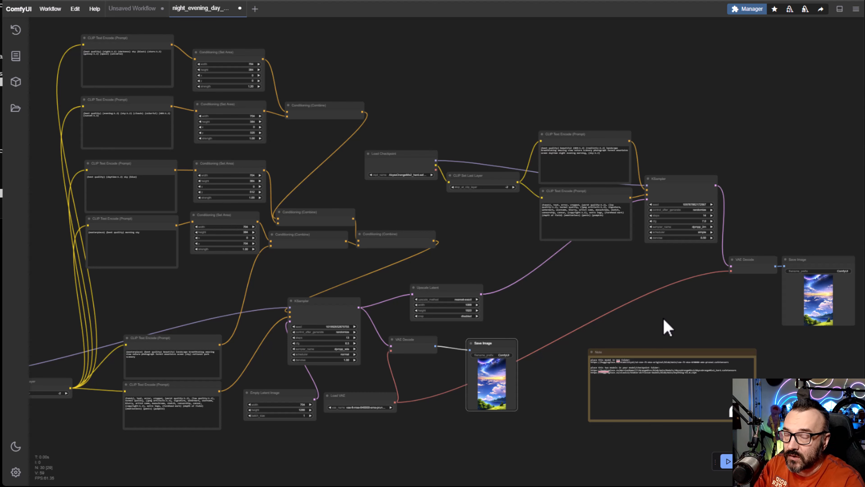
scroll(242, 83, up, 5)
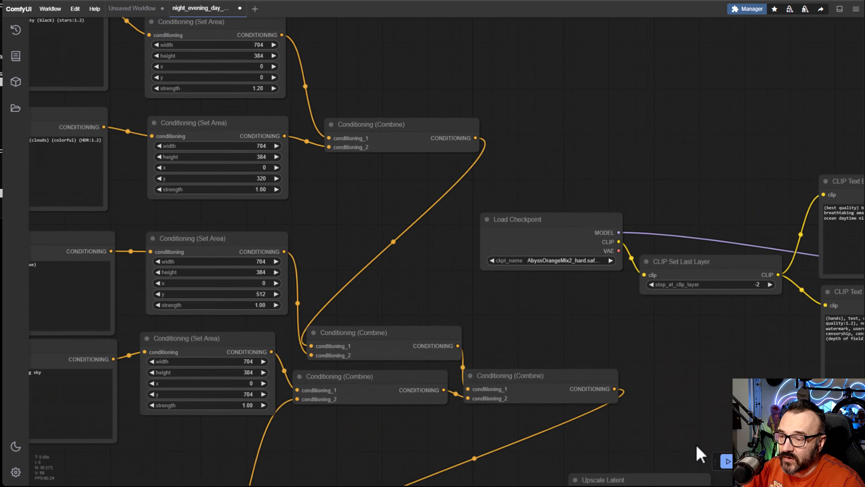
drag(682, 413, 609, 133)
drag(633, 457, 598, 263)
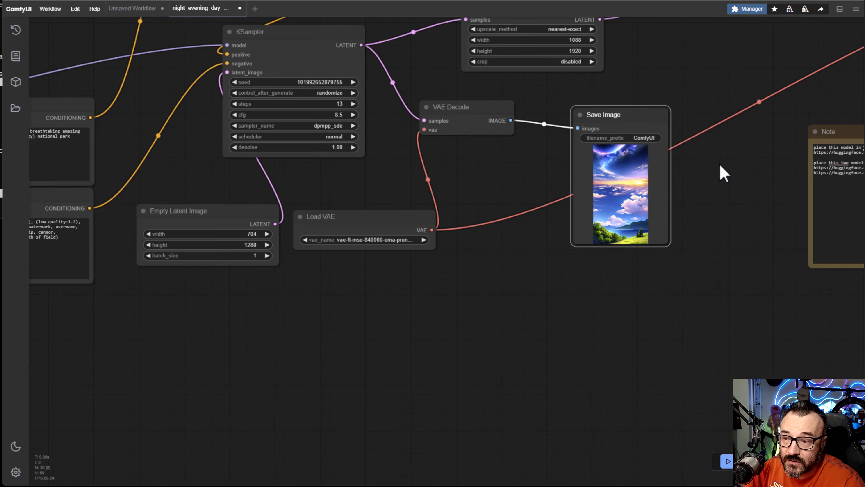
Step: Read the Note node on which models belong in the VAE and checkpoint folders, relating it to the full graph
drag(722, 173, 92, 282)
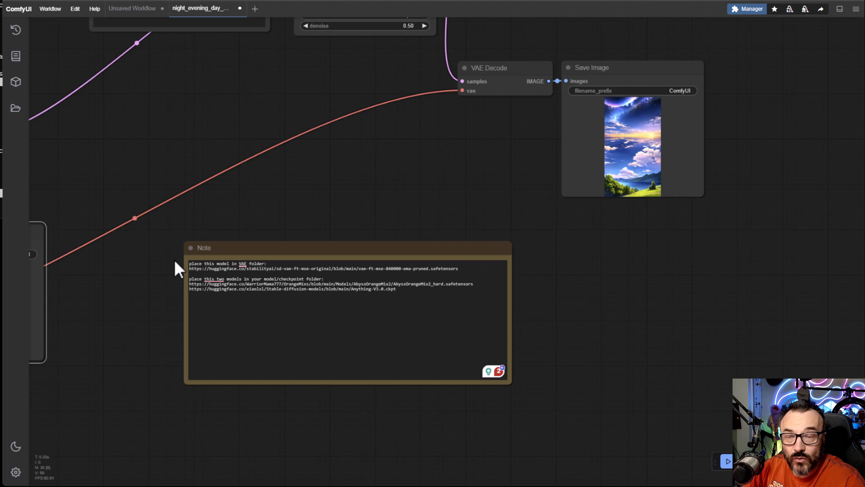
key(.)
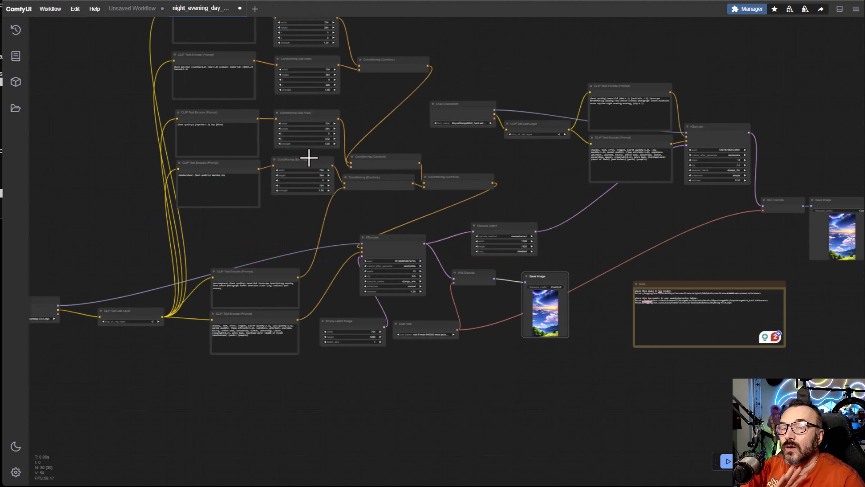
scroll(628, 329, up, 8)
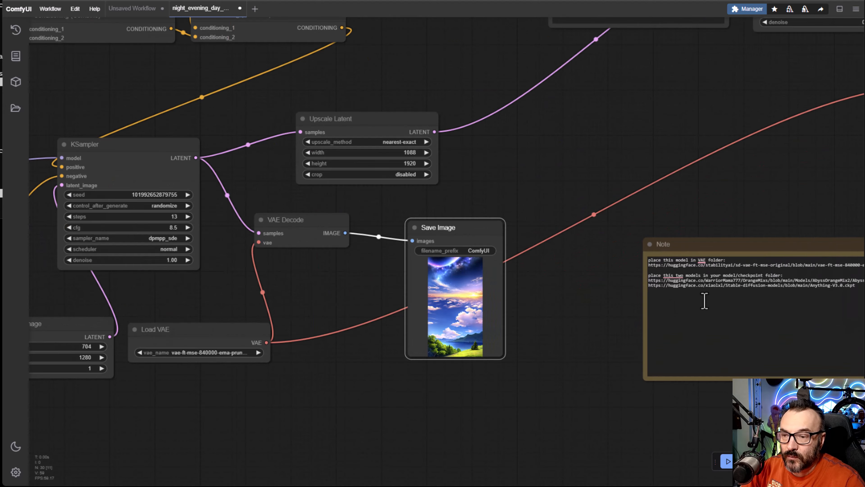
drag(780, 164, 474, 105)
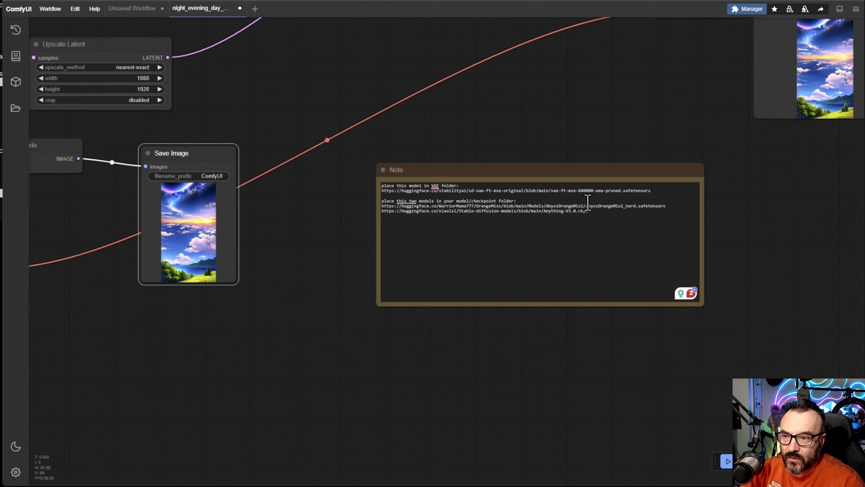
Step: Inspect the first pass's Load Checkpoint and CLIP Set Last Layer nodes and how they feed the prompts and KSampler
drag(162, 119, 554, 261)
scroll(559, 263, down, 4)
scroll(562, 264, down, 2)
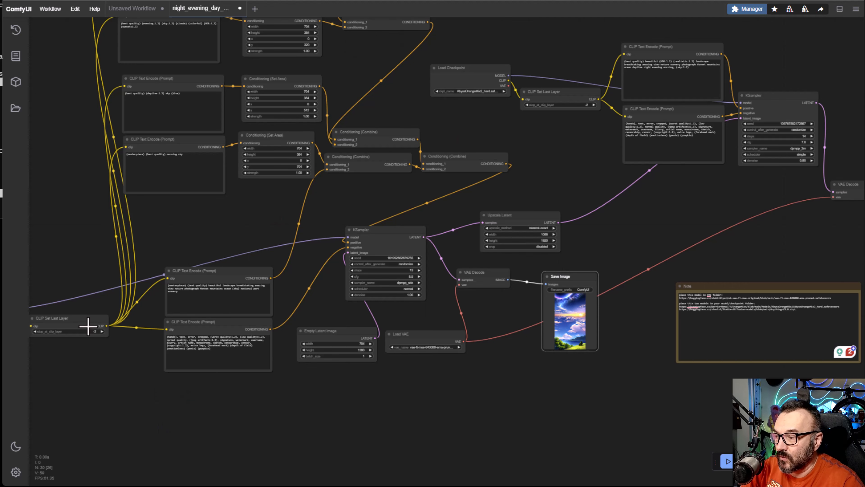
scroll(90, 325, up, 5)
drag(137, 351, 724, 292)
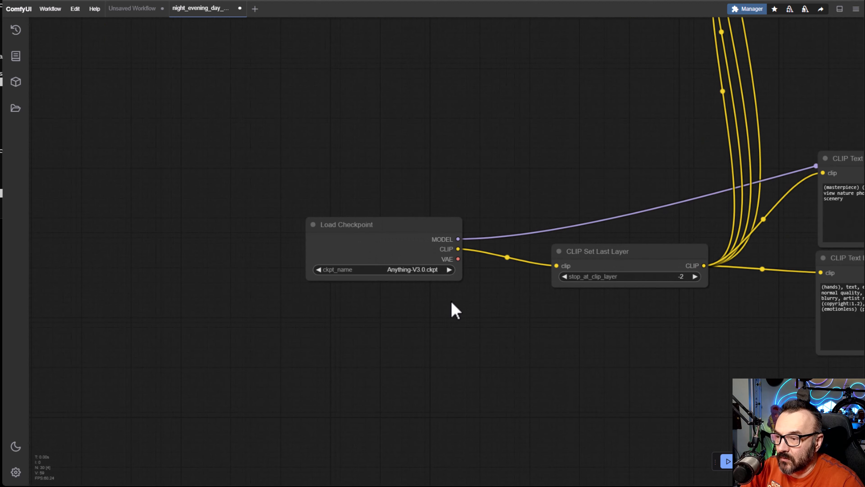
scroll(452, 301, up, 6)
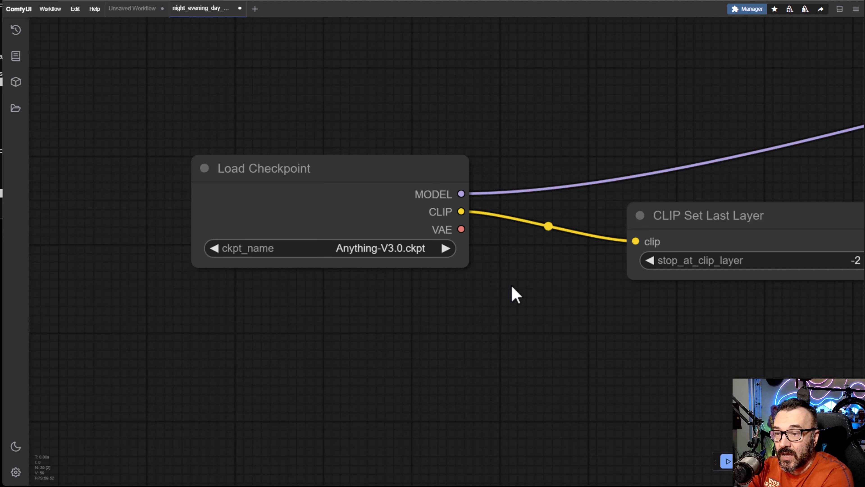
scroll(574, 359, down, 6)
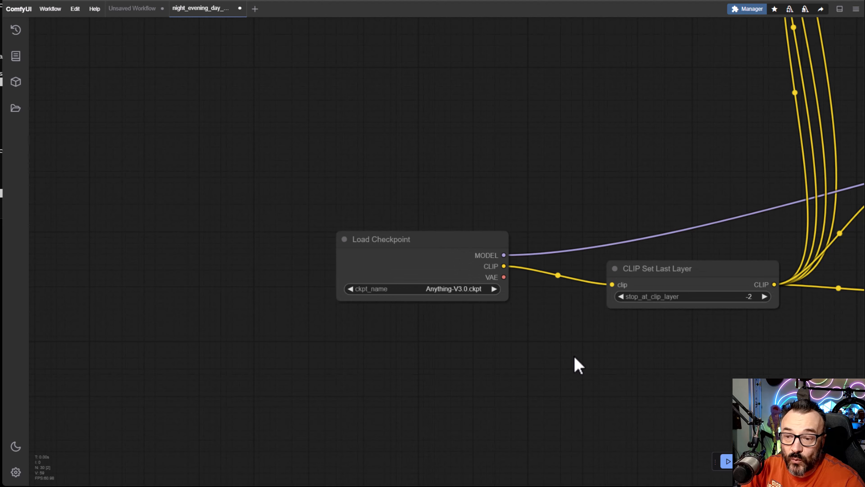
scroll(705, 386, down, 3)
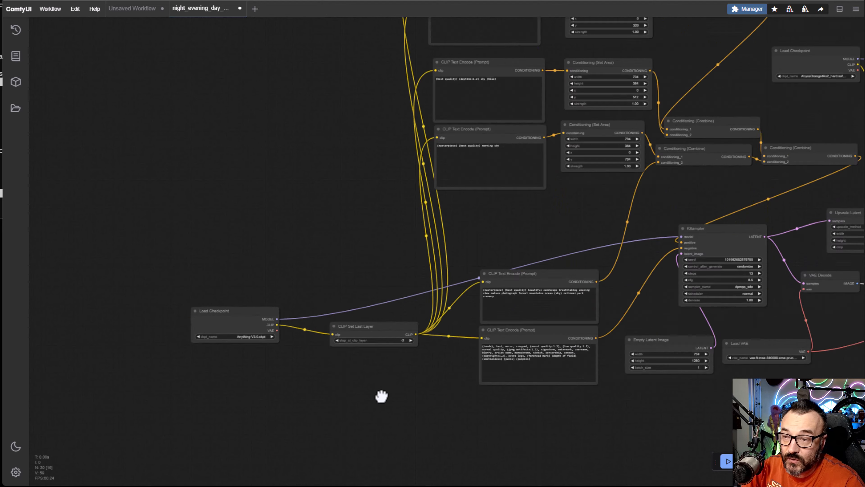
scroll(361, 274, up, 5)
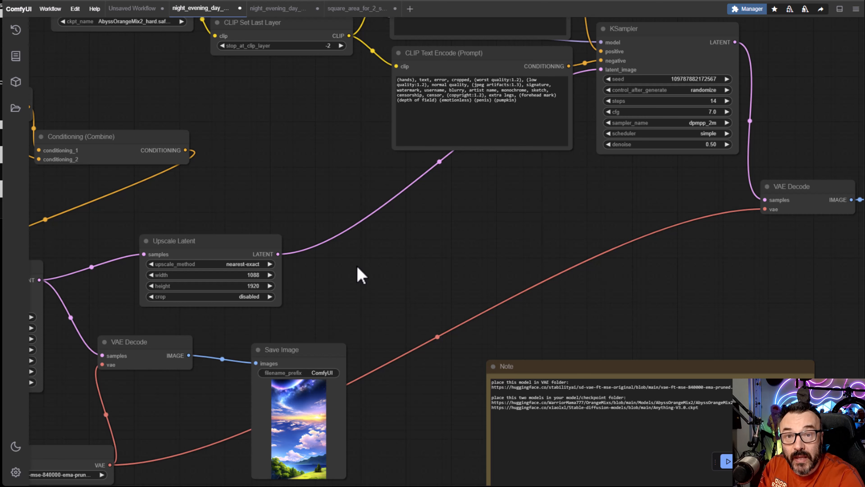
Step: Switch to the second night_evening_day workflow and survey its second-pass nodes and added character prompt
click(279, 9)
drag(214, 331, 695, 335)
scroll(694, 339, down, 8)
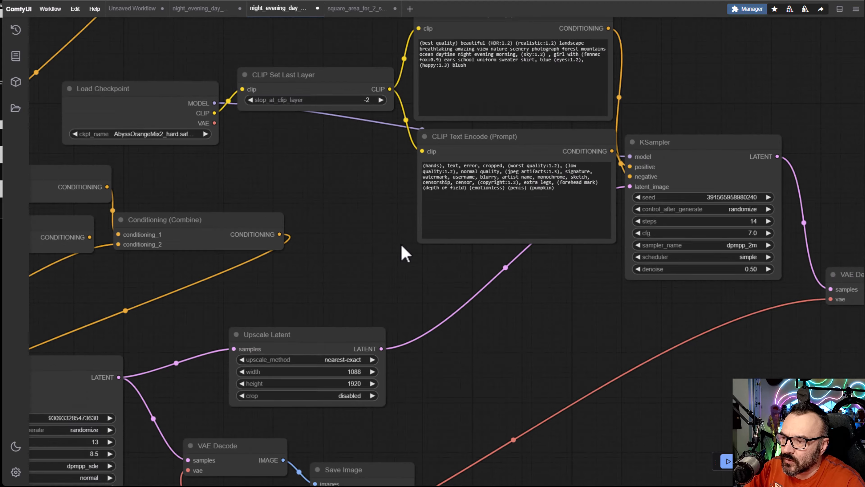
scroll(399, 245, down, 2)
drag(251, 272, 864, 219)
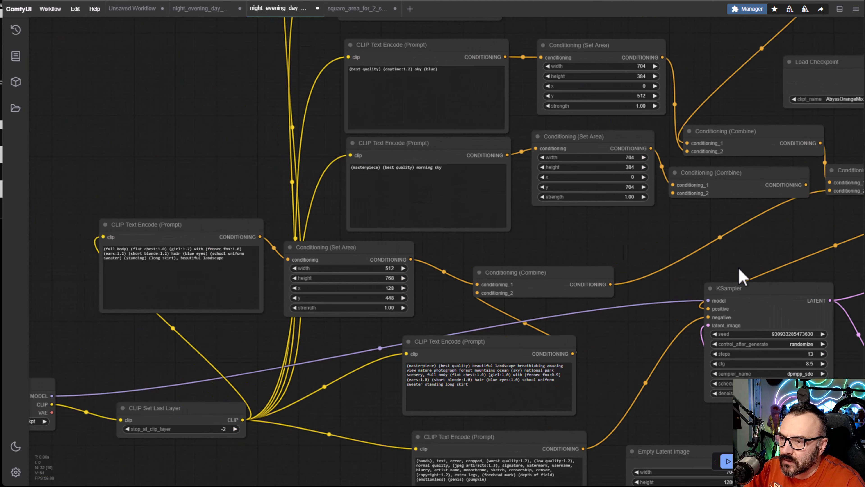
Step: Examine the first-pass Save Image preview of the character in the landscape up close
drag(739, 268, 44, 0)
scroll(302, 201, up, 11)
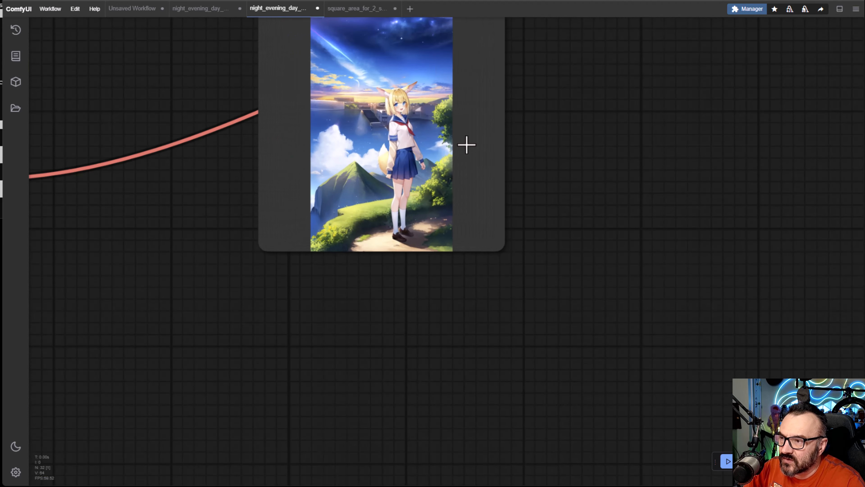
drag(519, 110, 525, 158)
scroll(414, 173, down, 12)
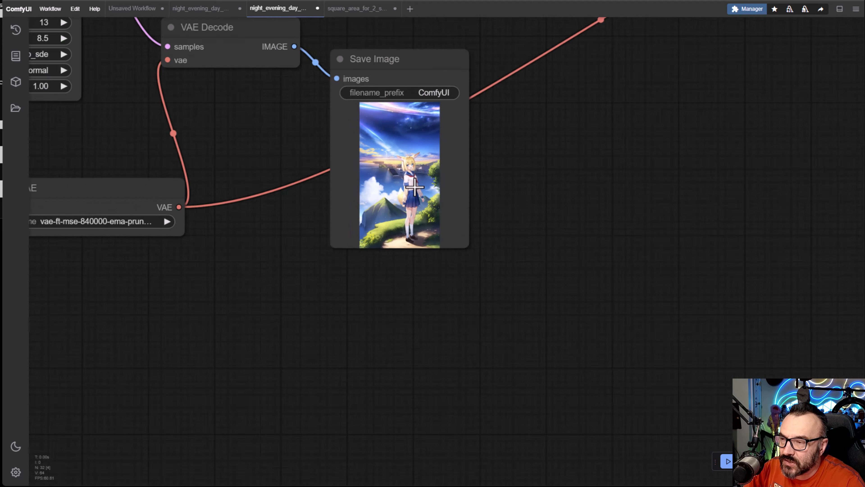
Step: Examine the night, evening, daytime and morning sky prompts with their Conditioning (Set Area) nodes
drag(100, 111, 479, 448)
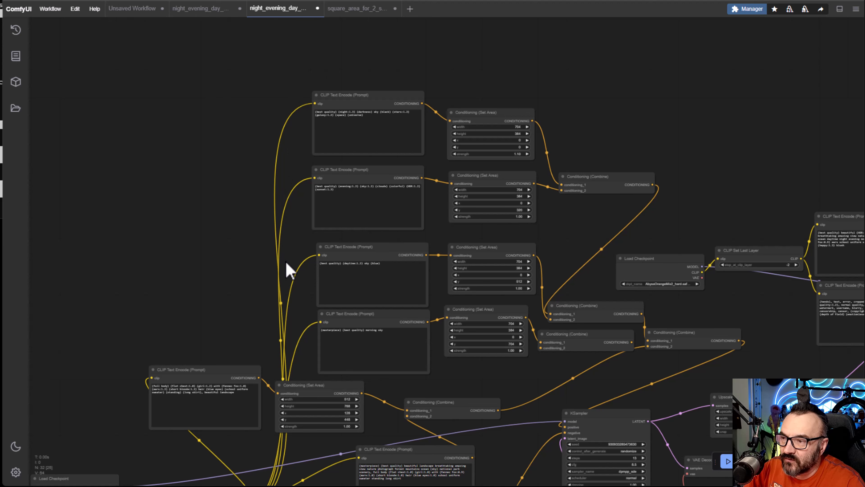
scroll(545, 232, up, 8)
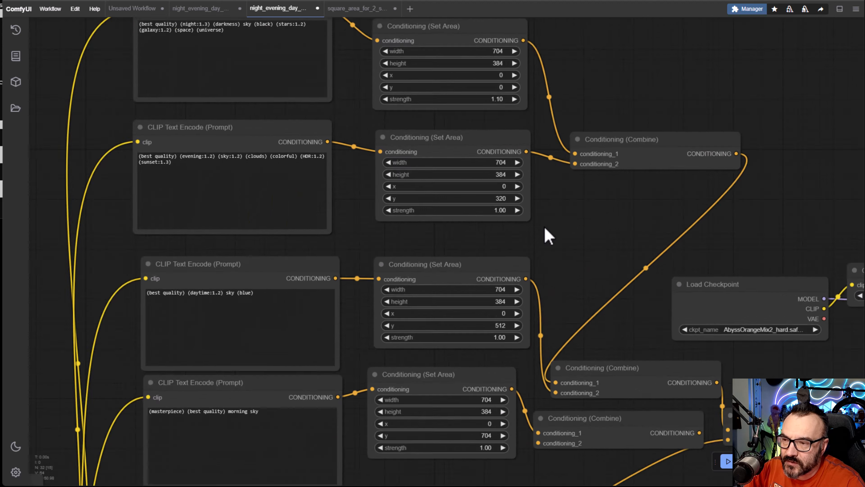
scroll(546, 357, down, 3)
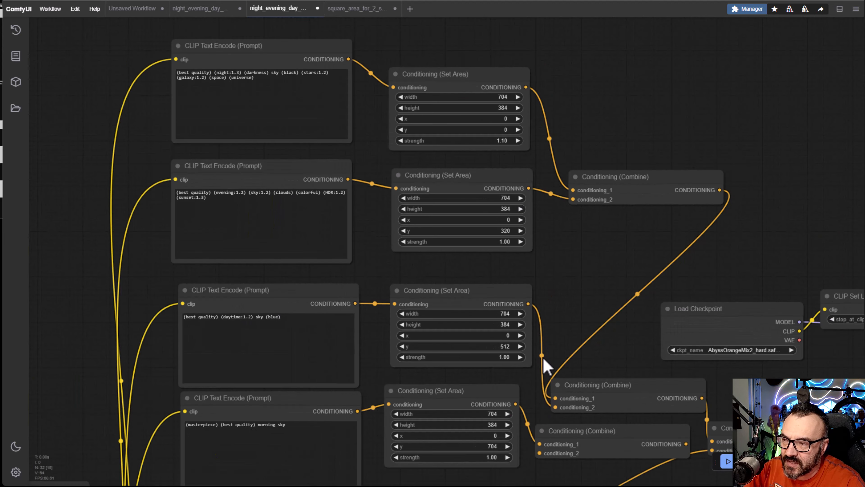
drag(557, 386, 844, 160)
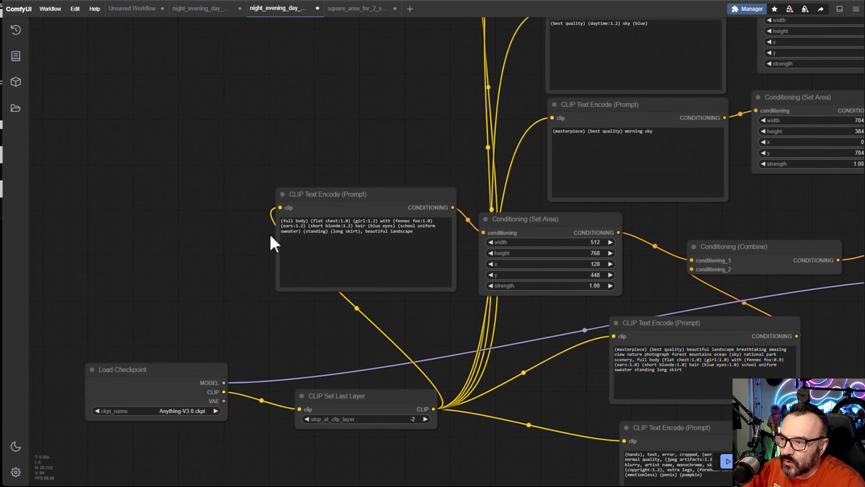
Step: Read the character's CLIP Text Encode prompt and the size, position and strength in its Conditioning (Set Area) node
scroll(272, 240, up, 9)
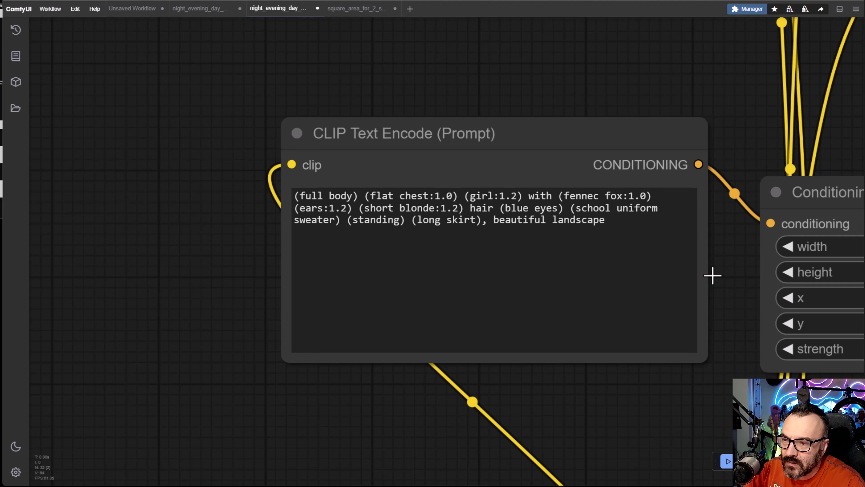
scroll(705, 397, down, 5)
drag(705, 403, 269, 261)
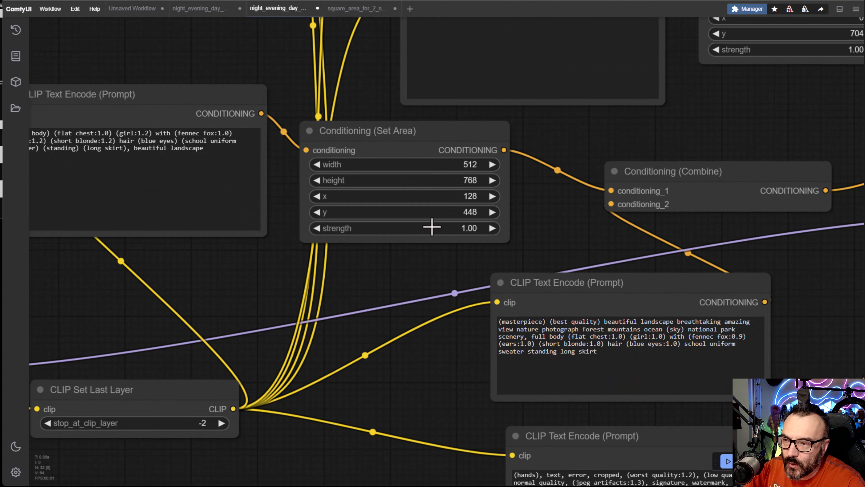
scroll(431, 290, up, 3)
scroll(431, 289, up, 1)
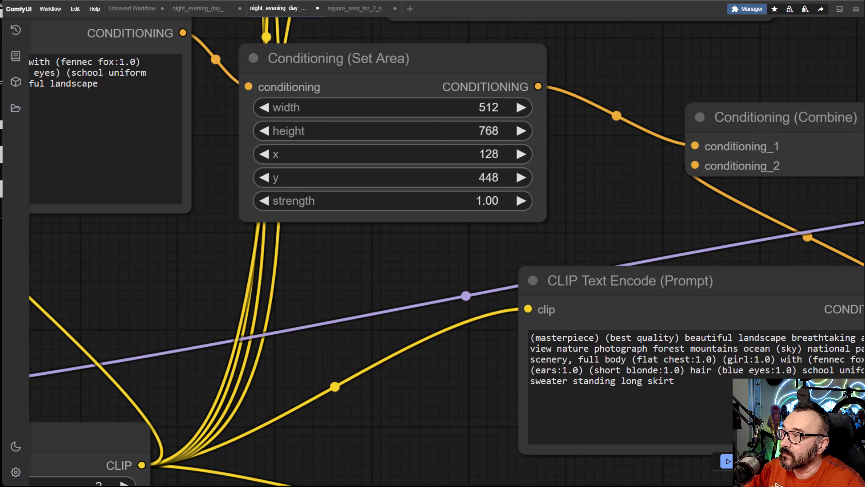
Step: Follow the character's area into Conditioning (Combine) and shift the full-scene positive prompt node slightly to reveal its link
scroll(620, 204, up, 1)
drag(620, 203, 237, 328)
scroll(335, 323, down, 6)
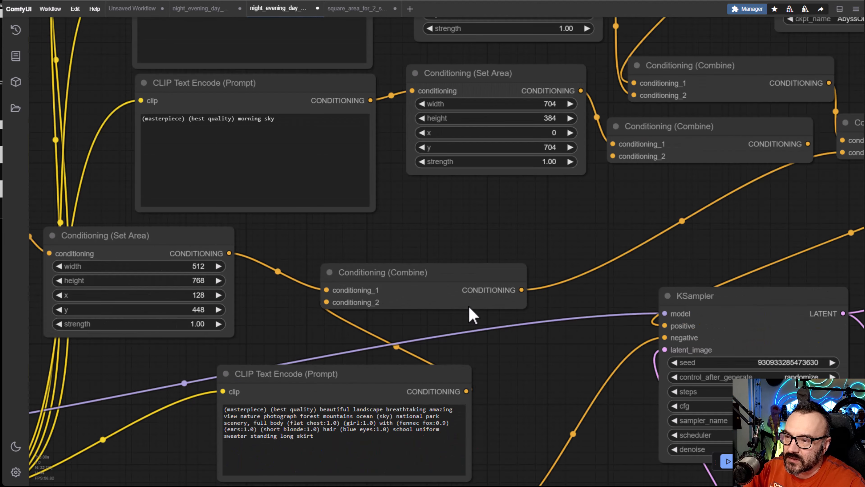
drag(582, 409, 621, 297)
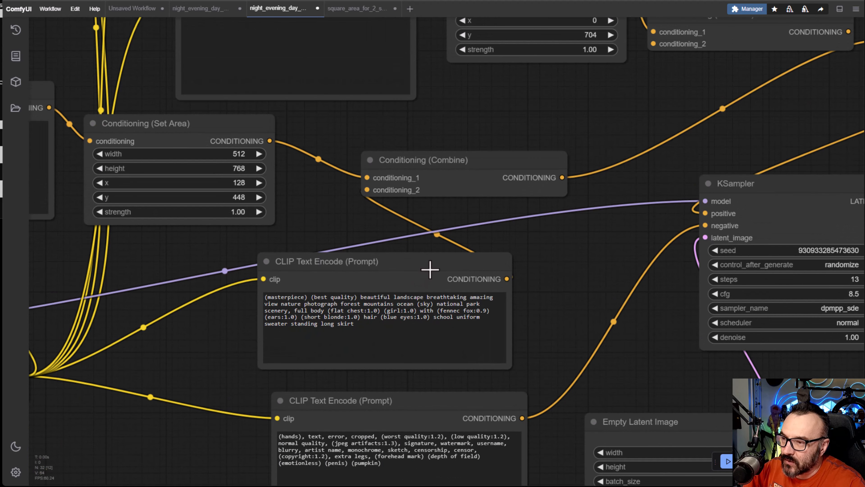
drag(430, 269, 413, 277)
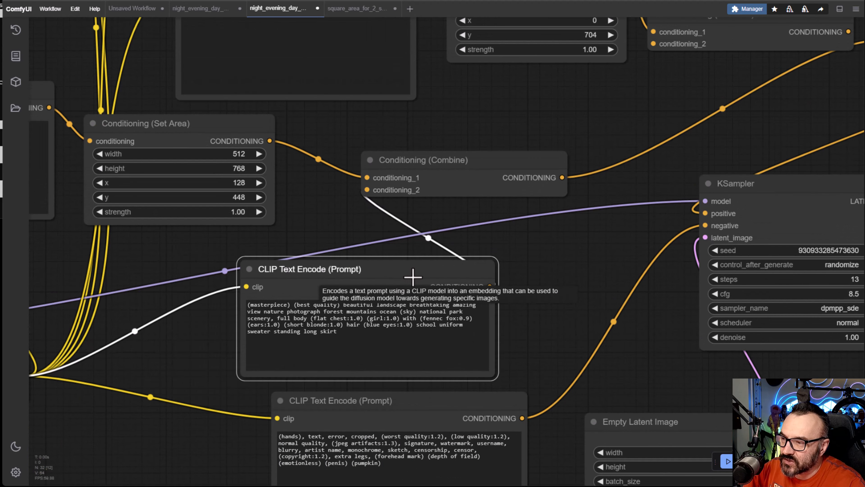
Step: Trace how the Conditioning (Combine) nodes merge the sky areas and character conditioning for the first KSampler
drag(589, 91, 293, 233)
drag(417, 225, 269, 460)
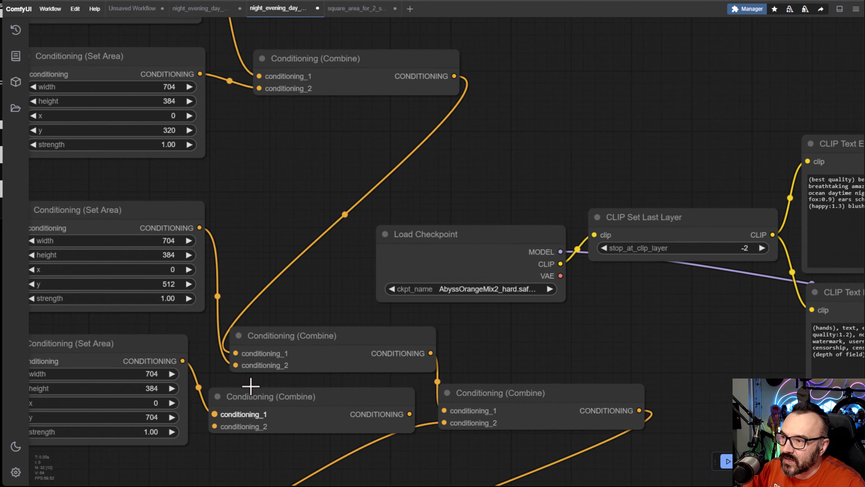
scroll(251, 386, down, 3)
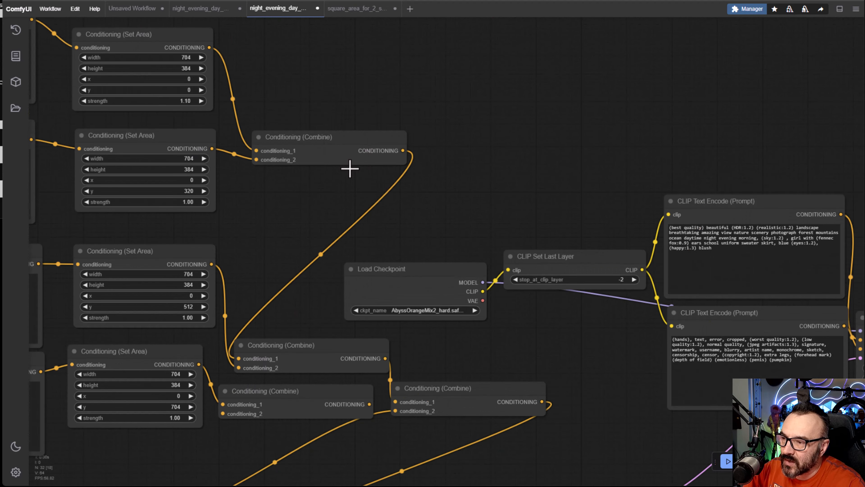
drag(493, 381, 493, 251)
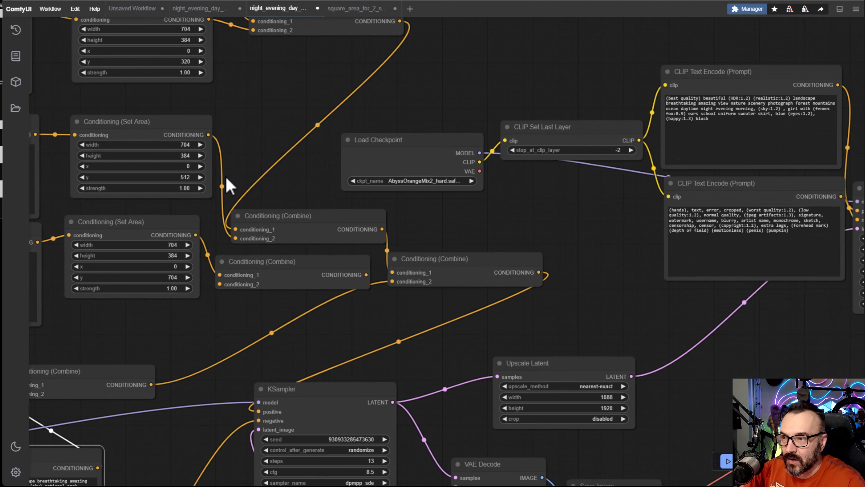
scroll(442, 323, up, 5)
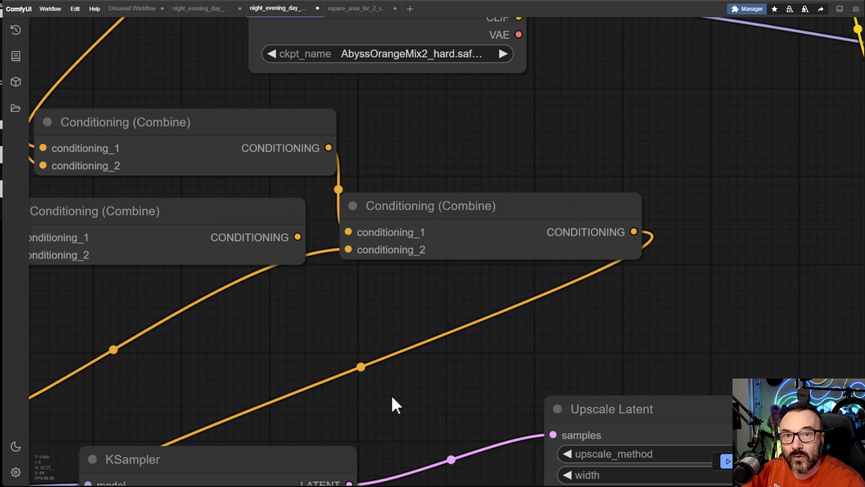
Step: Check the first KSampler's settings, and follow its latent through Upscale Latent to the second-pass prompts and KSampler
drag(393, 382, 558, 85)
scroll(533, 304, up, 1)
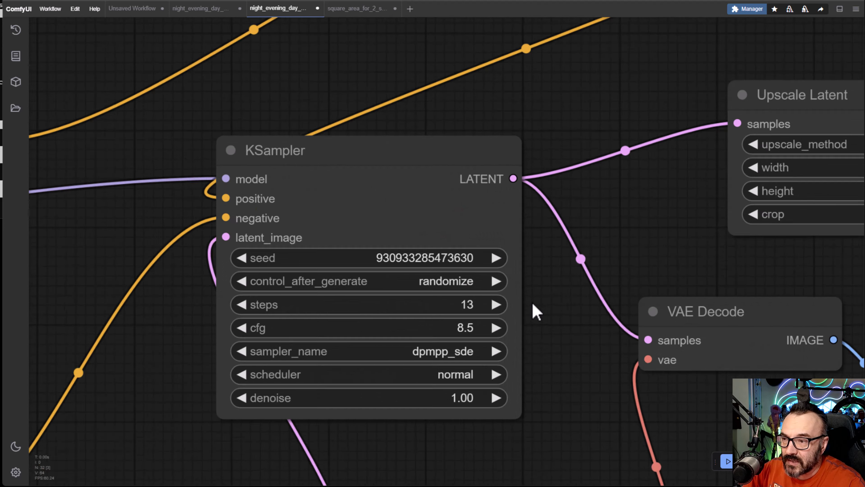
scroll(537, 311, down, 5)
drag(555, 284, 102, 194)
drag(568, 206, 422, 450)
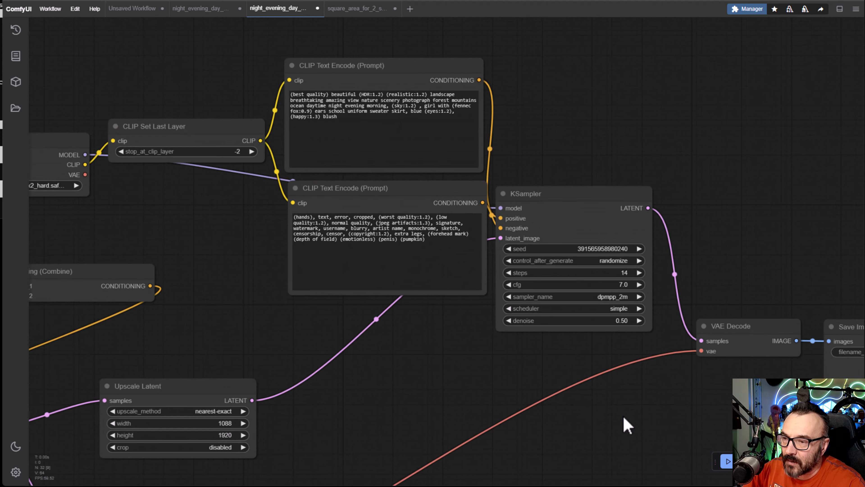
Step: Inspect the second pass's VAE Decode and the upscaled character image in the final Save Image node
drag(627, 424, 332, 229)
scroll(622, 276, up, 8)
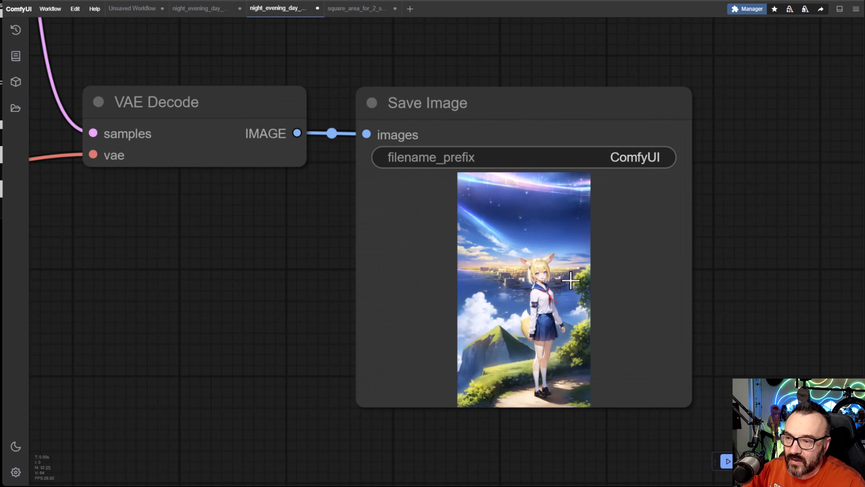
scroll(570, 280, up, 4)
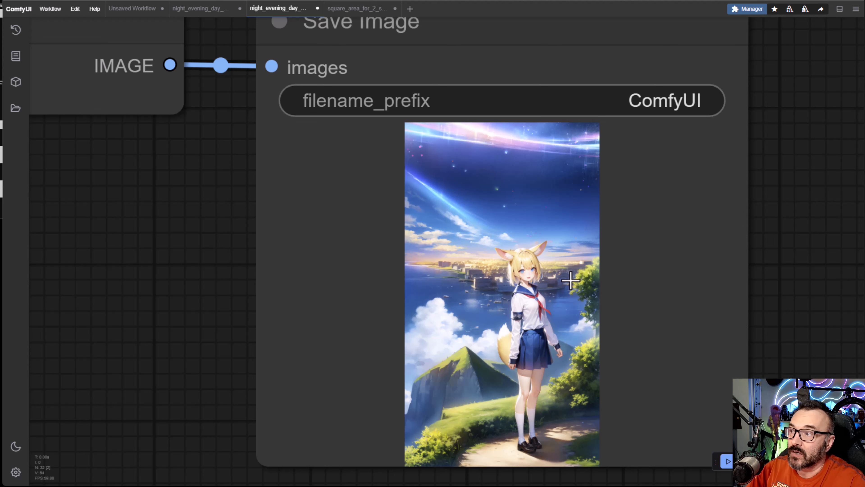
Step: Switch to the square_area_for_2_s… workflow and examine the two character prompts, their Set Area nodes, and the first-pass output
scroll(204, 341, down, 10)
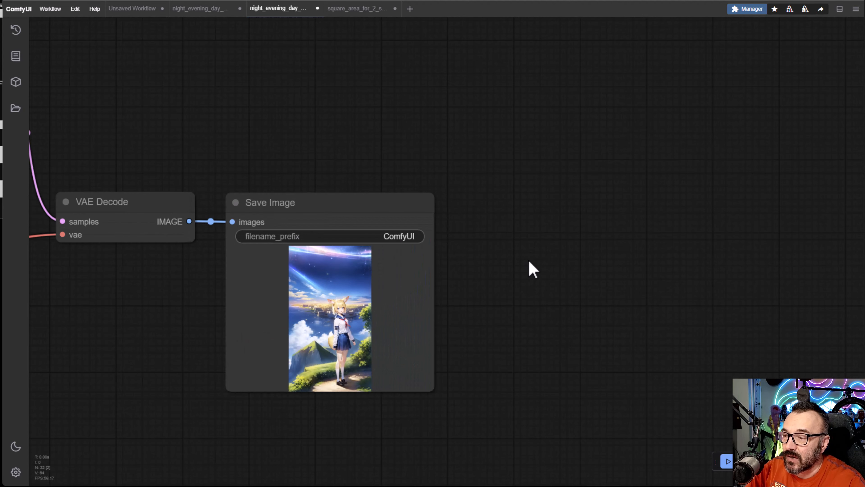
drag(551, 259, 709, 252)
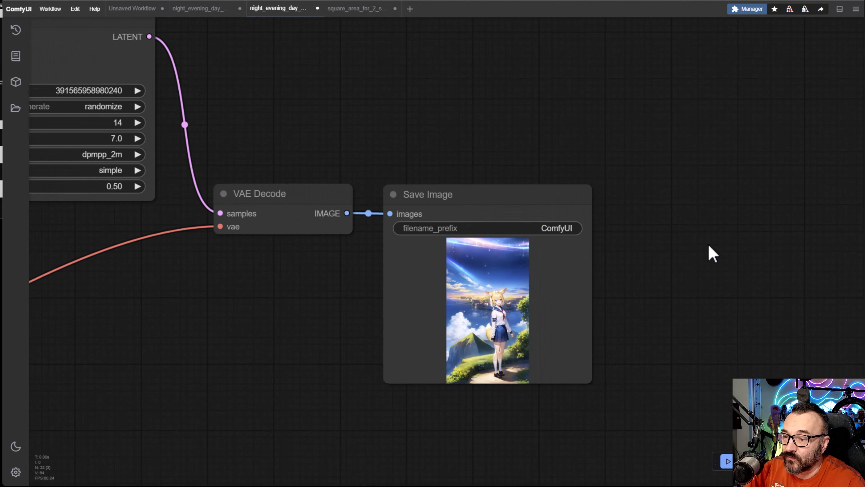
click(352, 15)
drag(425, 256, 585, 173)
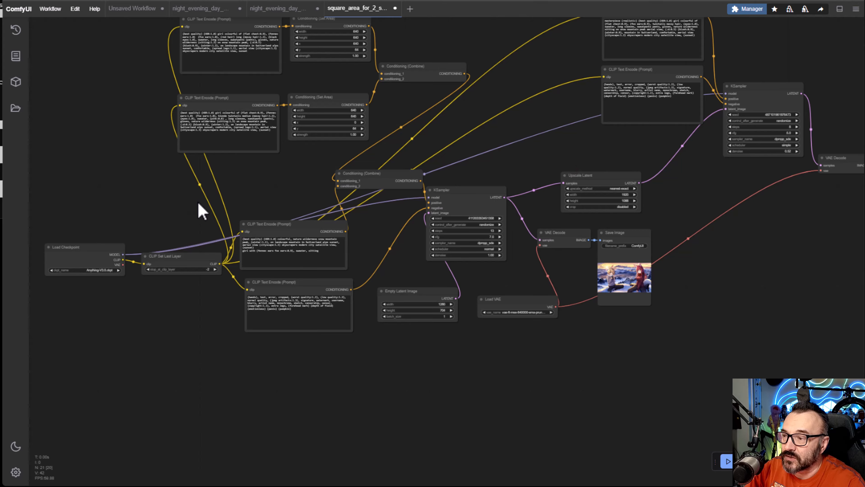
scroll(203, 211, up, 3)
drag(170, 149, 261, 267)
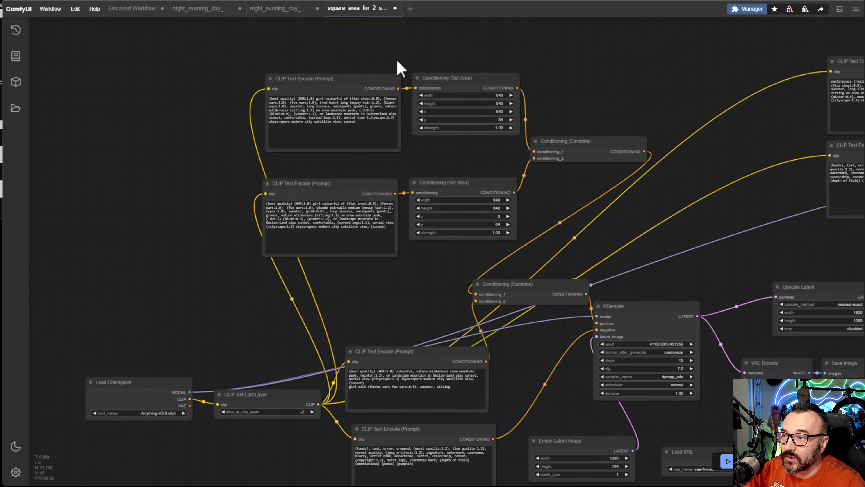
drag(639, 206, 182, 0)
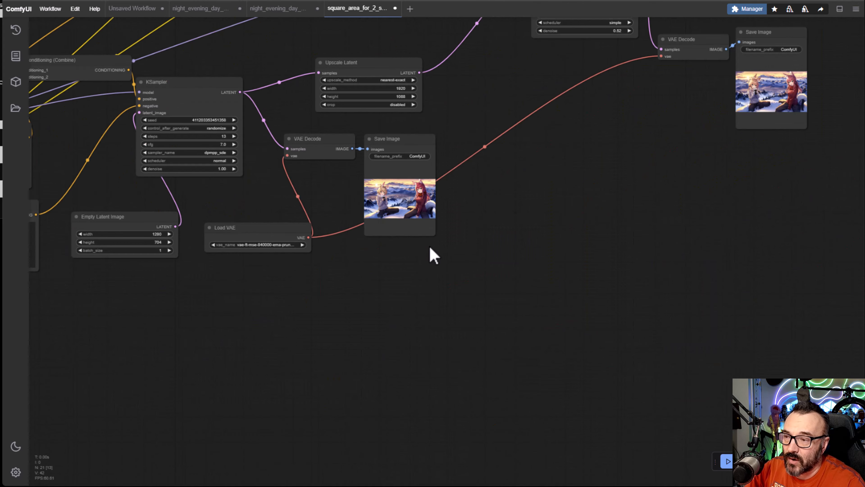
Step: Inspect the two-subject images, the upscaled second pass and its final Save Image node
scroll(435, 235, up, 6)
drag(638, 77, 316, 446)
drag(728, 359, 188, 353)
drag(561, 230, 864, 303)
scroll(462, 340, down, 9)
drag(453, 356, 817, 250)
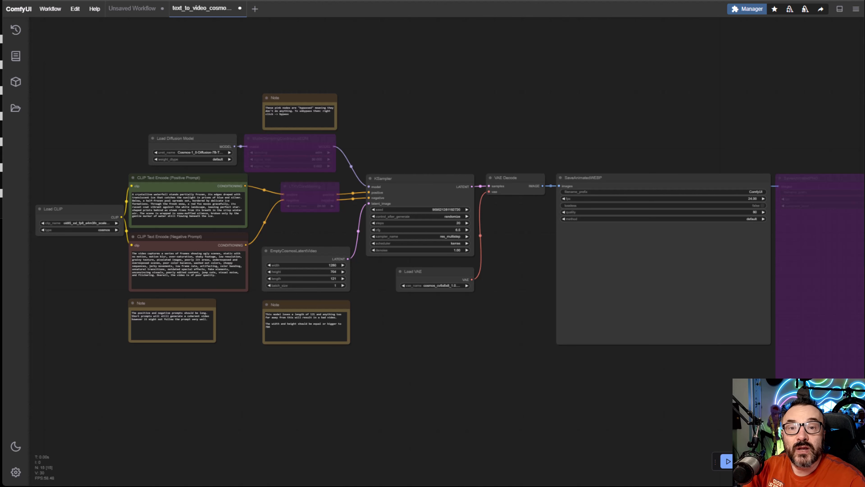
Step: Look over the text_to_video_cosmo… workflow and view the ComfyUI Manager's Install Missing Custom Nodes option
drag(383, 107, 350, 106)
scroll(423, 112, down, 2)
drag(622, 122, 601, 115)
scroll(613, 119, up, 1)
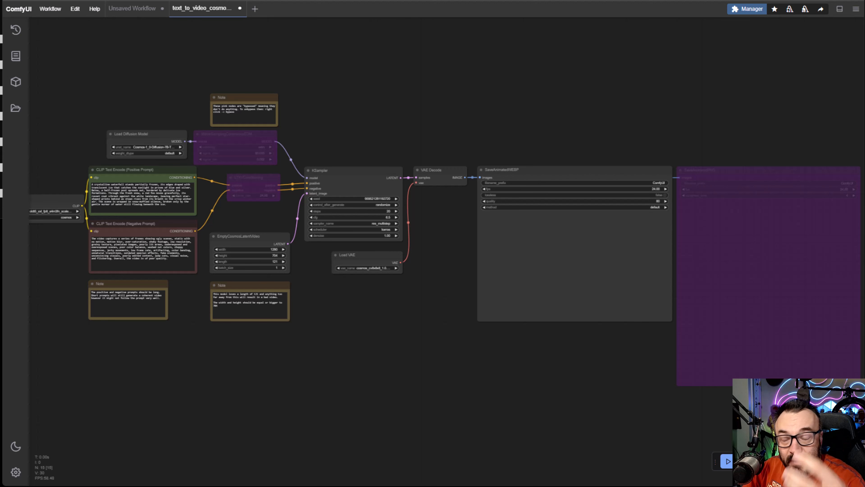
drag(444, 23, 485, 79)
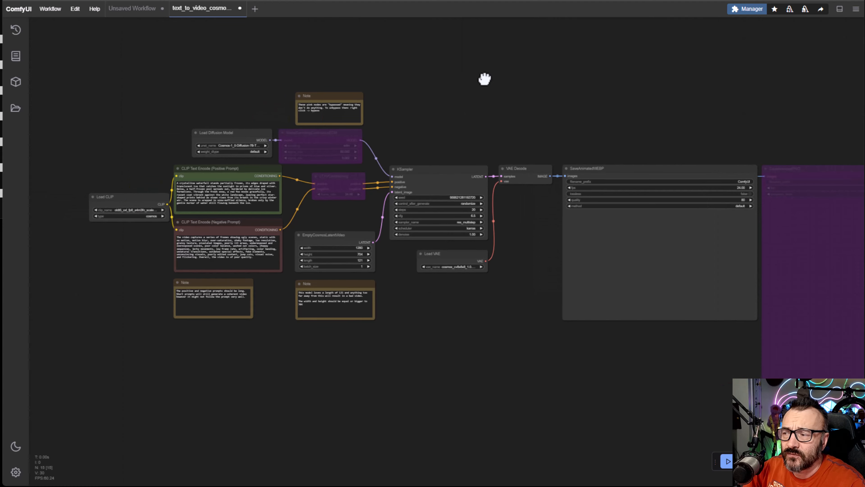
click(757, 13)
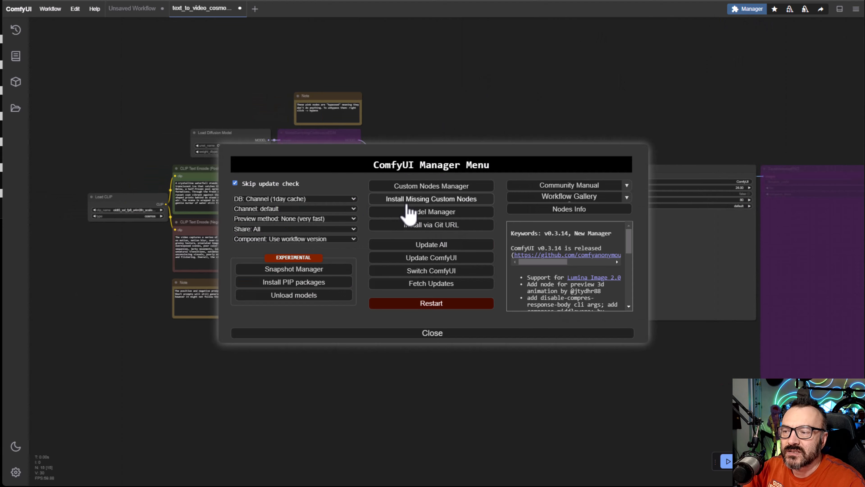
click(443, 341)
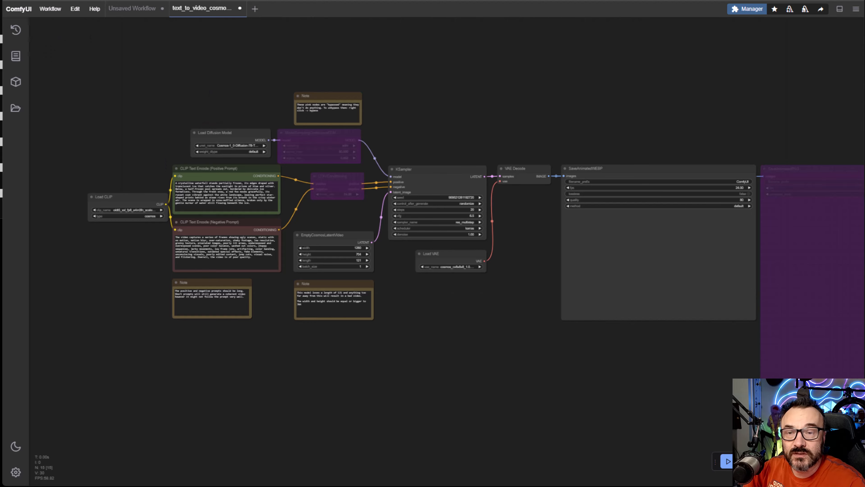
Step: Examine the Cosmos workflow's Load CLIP, Load Diffusion Model, prompt and note nodes
scroll(248, 226, up, 5)
drag(97, 295, 141, 416)
scroll(261, 204, up, 2)
scroll(85, 213, down, 2)
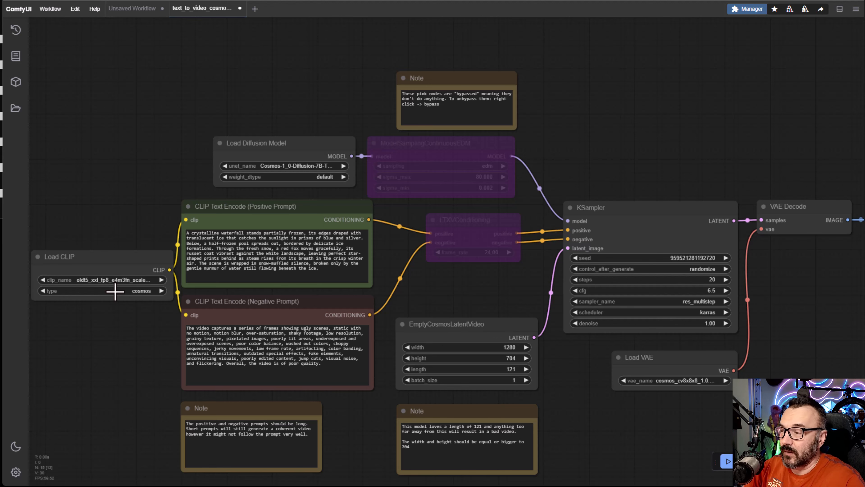
drag(192, 378, 191, 359)
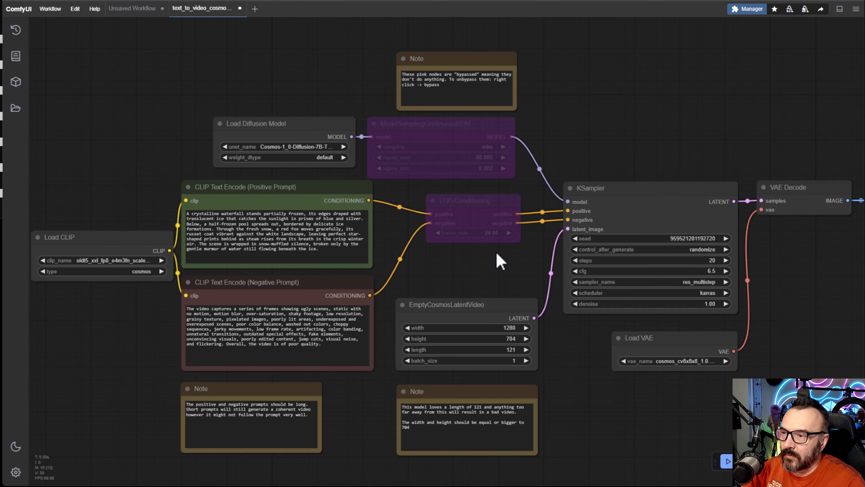
Step: Remove the bypass from the LTXVConditioning node between the prompts and the KSampler
scroll(430, 148, up, 4)
scroll(432, 147, up, 1)
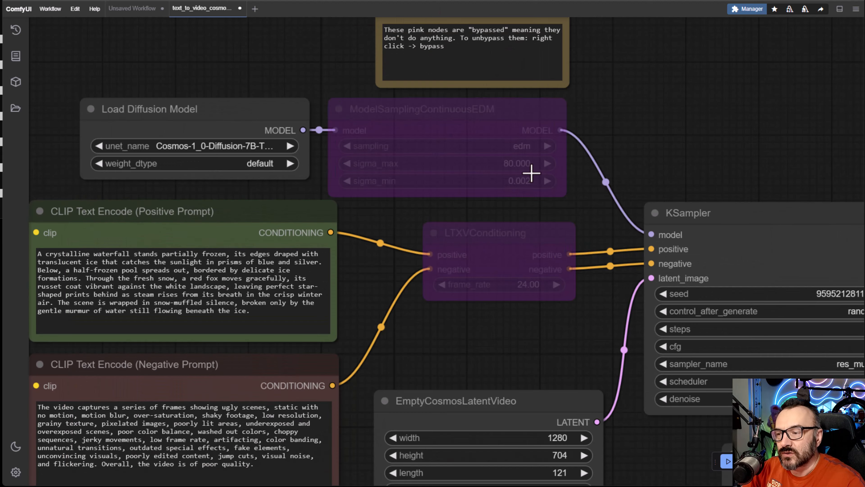
scroll(521, 304, down, 3)
scroll(442, 220, up, 2)
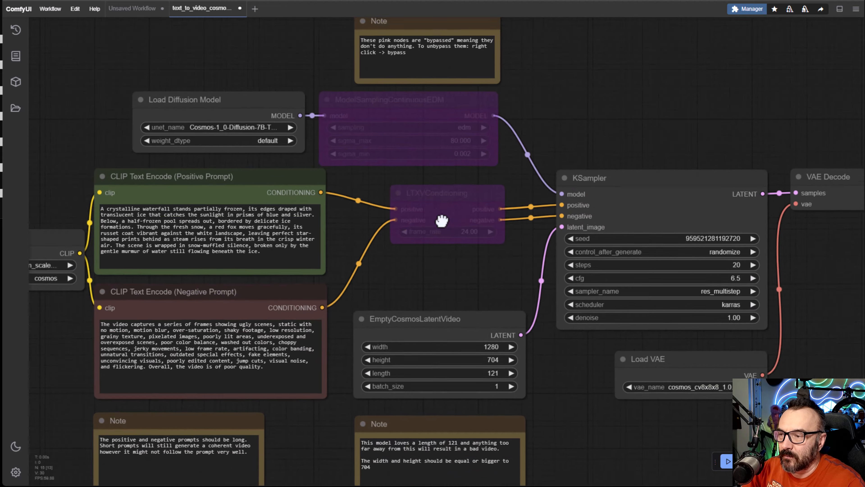
drag(442, 220, 436, 191)
right_click(437, 181)
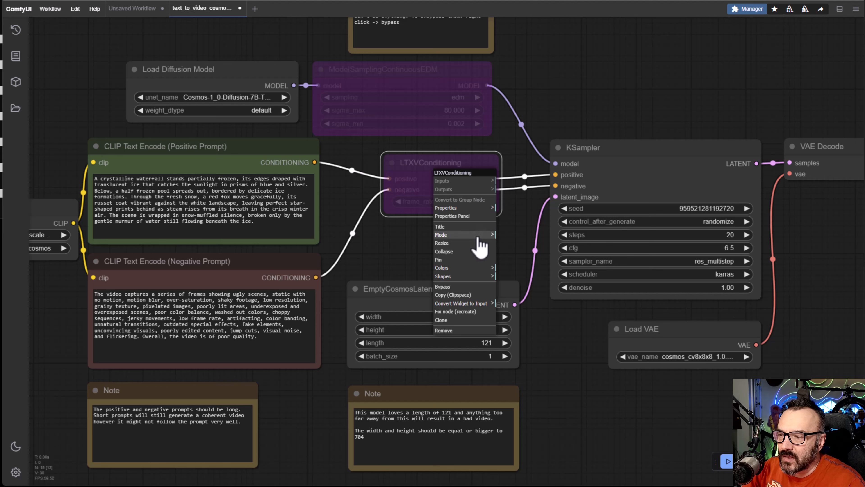
click(469, 289)
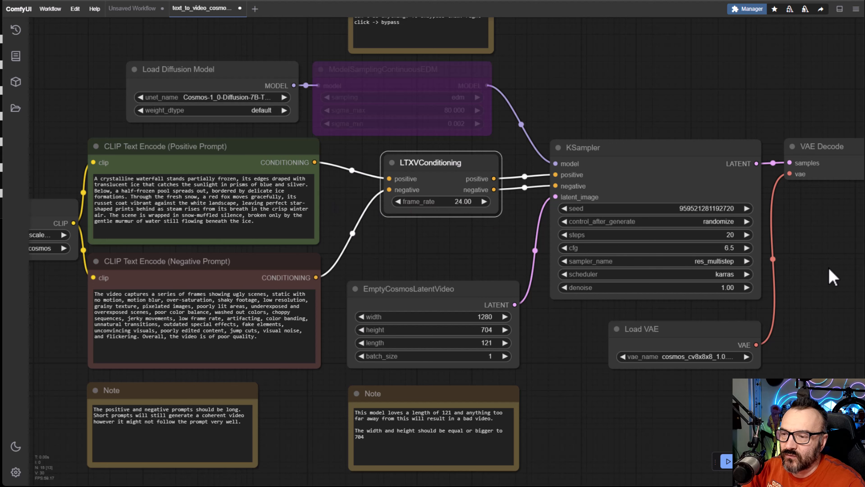
Step: Review the SaveAnimatedWEBP output settings and recheck the bypass option of the LTXVConditioning node
drag(792, 270, 238, 236)
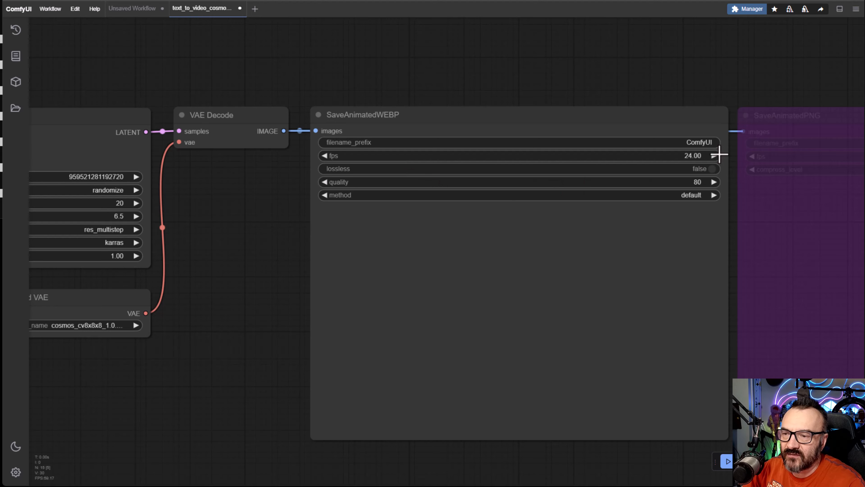
drag(189, 312, 860, 344)
right_click(465, 176)
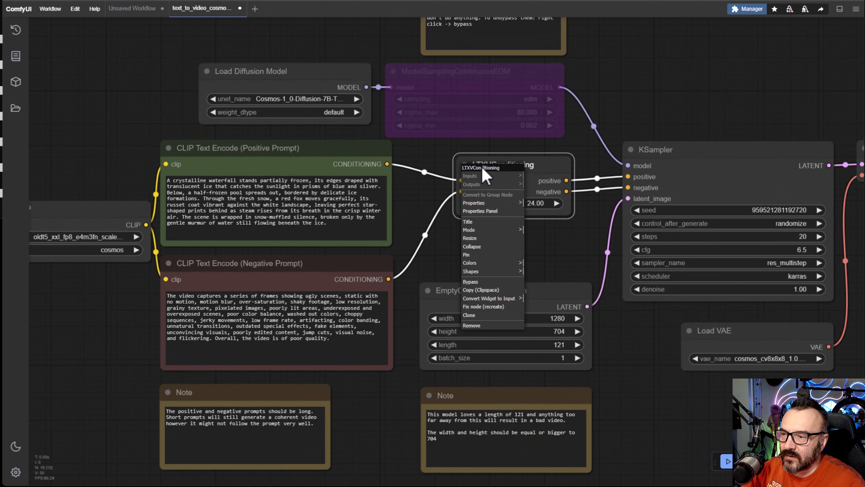
click(551, 160)
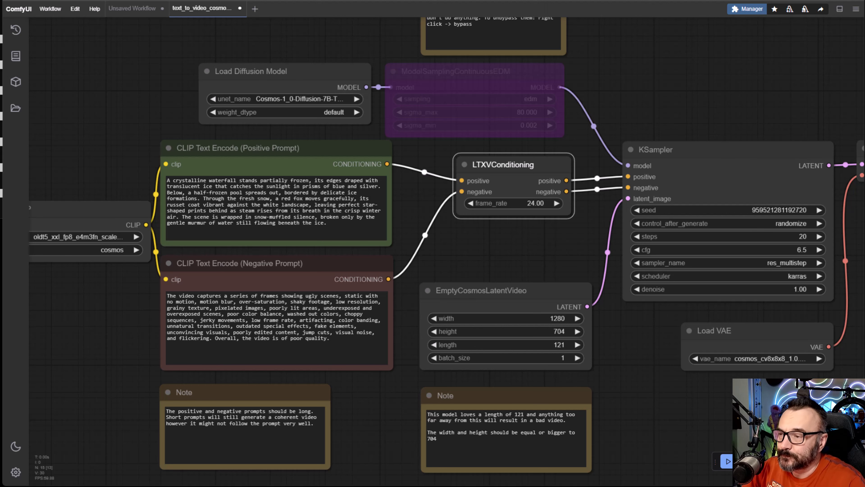
Step: Review the EmptyCosmosLatentVideo settings with their size note, and follow the latent through KSampler and VAE Decode to SaveAnimatedWEBP
drag(511, 236, 461, 127)
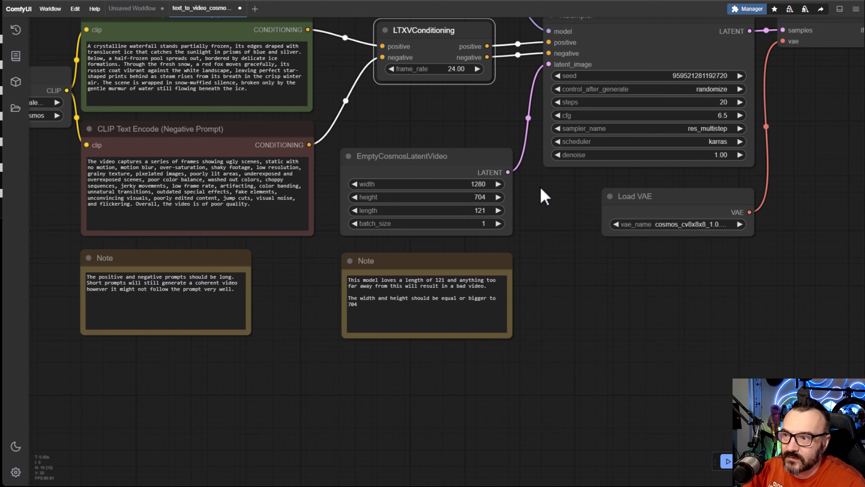
drag(547, 193, 355, 344)
scroll(352, 337, down, 2)
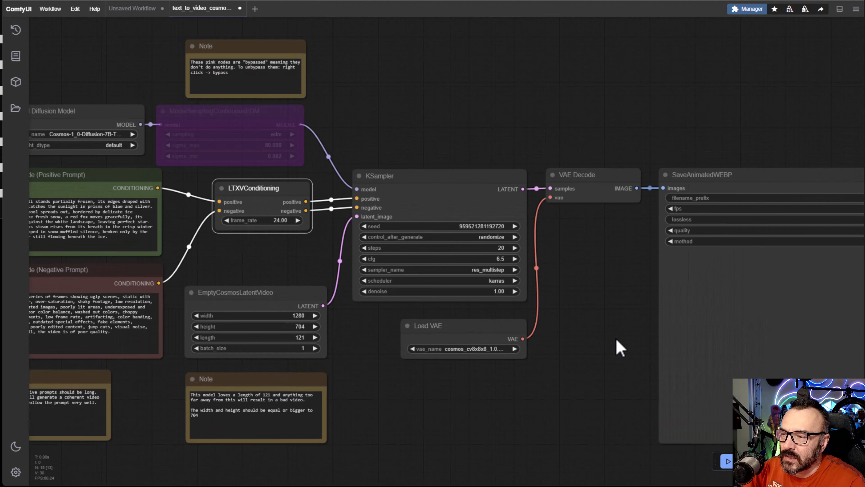
drag(585, 348, 486, 348)
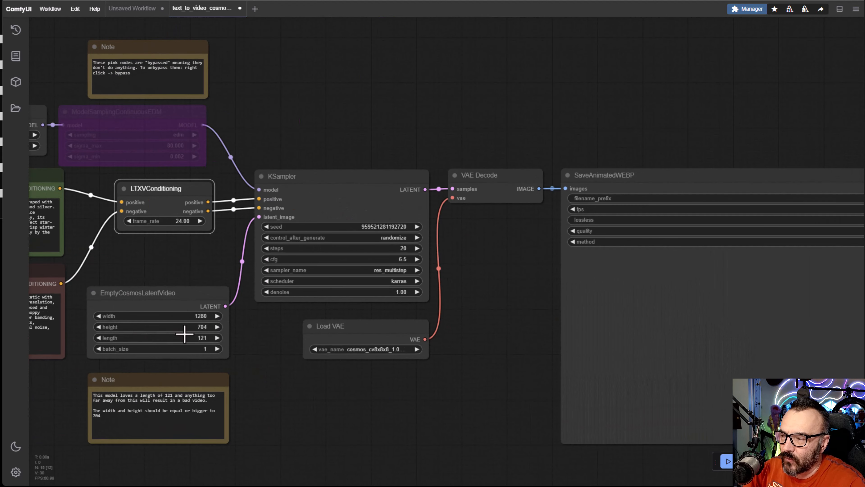
drag(502, 298, 243, 288)
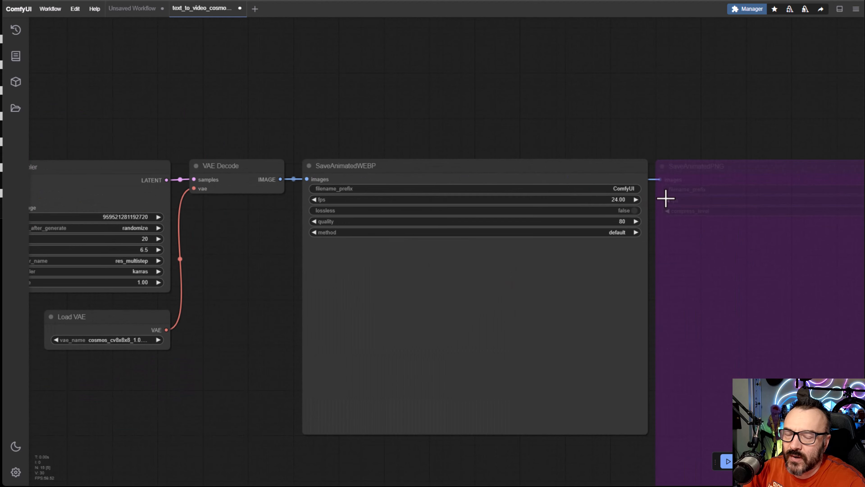
drag(198, 405, 530, 346)
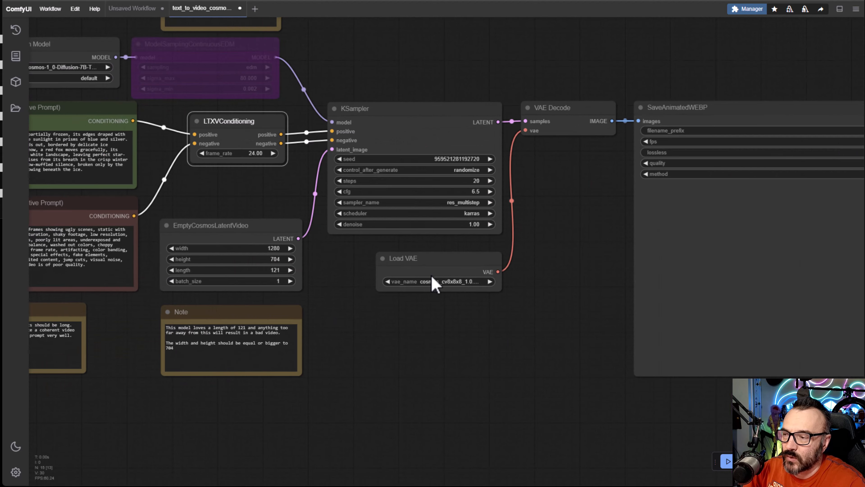
Step: Examine the Cosmos KSampler's settings and inputs, the Load VAE node, and the links back to the prompts and Load CLIP
drag(573, 278, 524, 364)
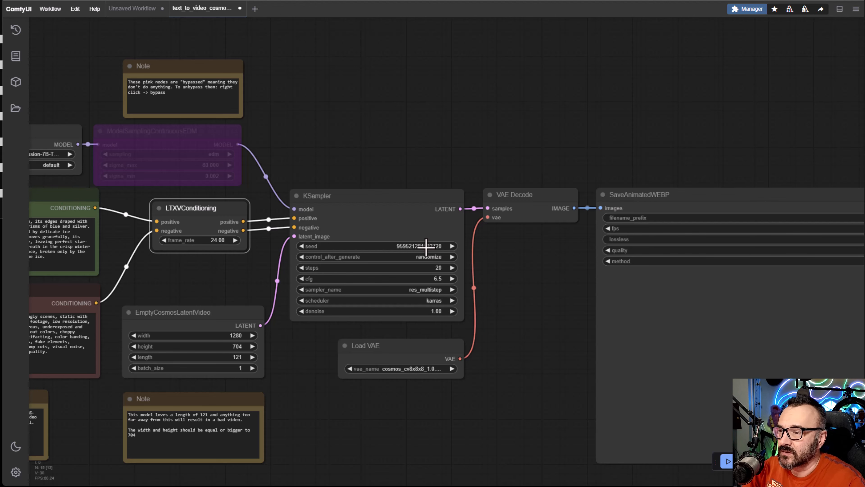
scroll(303, 300, up, 2)
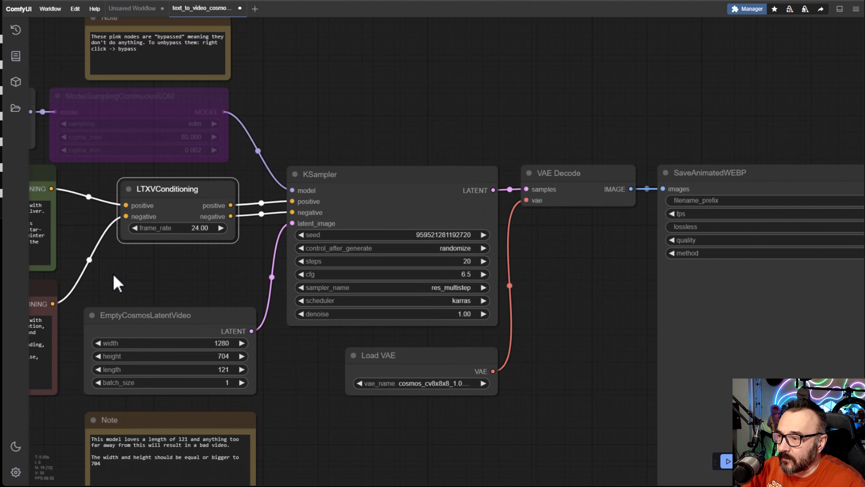
drag(131, 274, 142, 195)
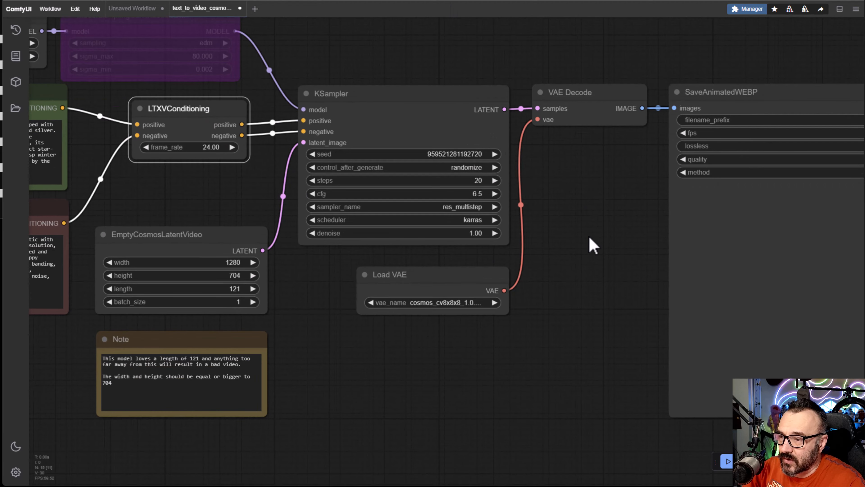
scroll(589, 236, up, 1)
drag(589, 236, 503, 221)
drag(522, 280, 635, 333)
scroll(635, 336, down, 2)
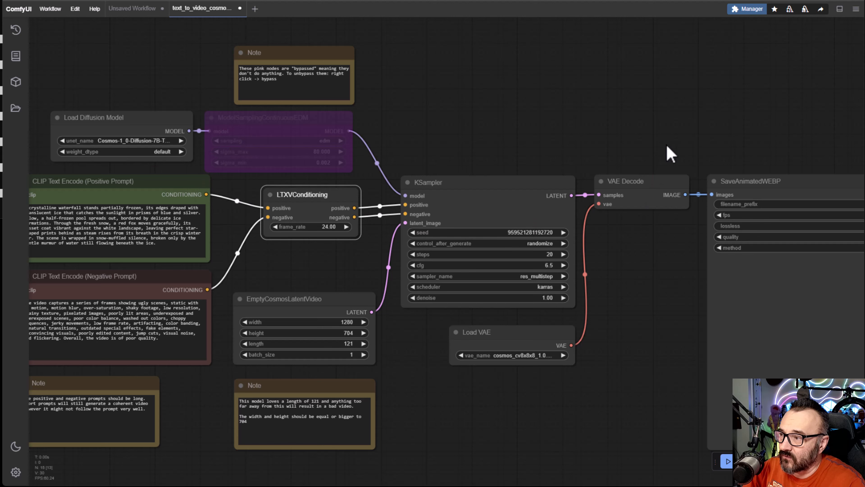
drag(632, 311, 763, 245)
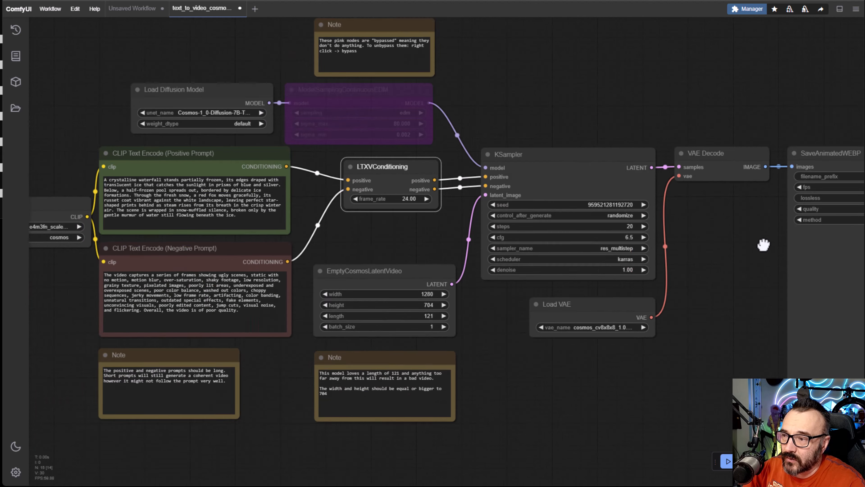
drag(104, 252, 99, 299)
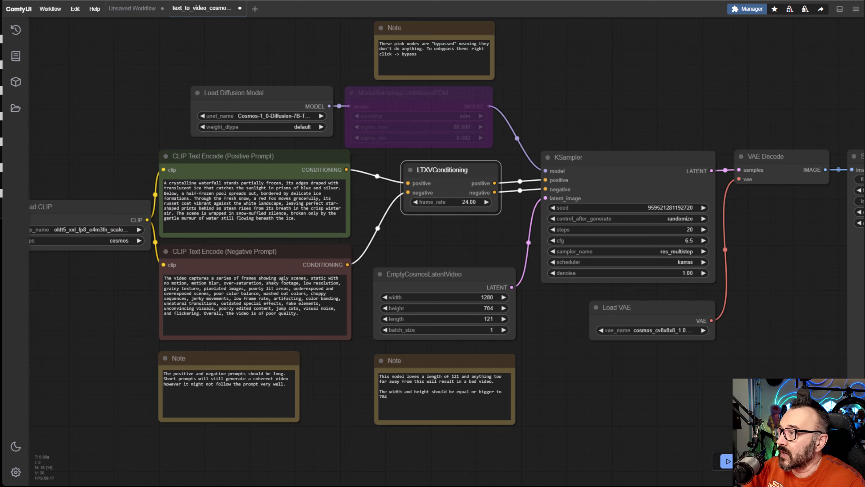
Step: Compare the default Unsaved Workflow with the Cosmos text-to-video workflow, ending at its SaveAnimatedWEBP node
click(132, 8)
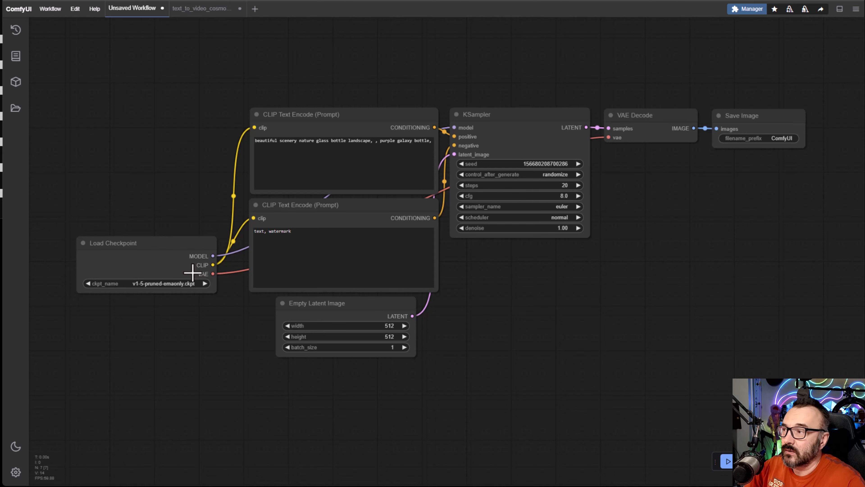
click(196, 10)
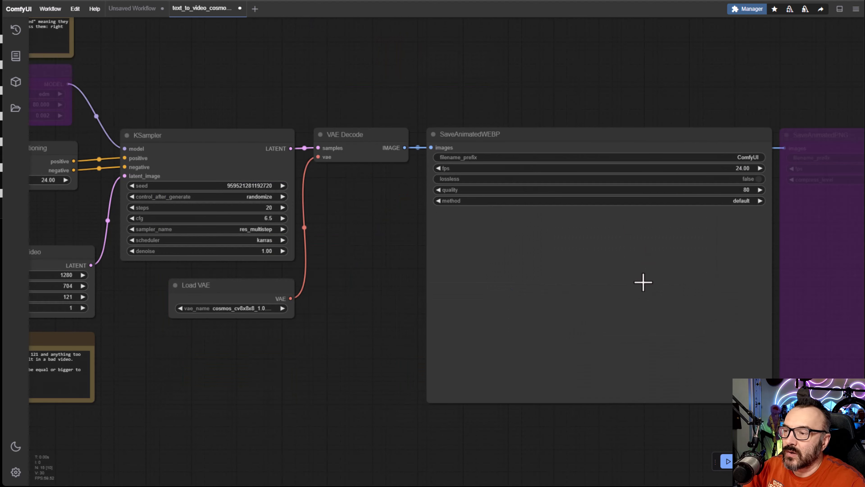
drag(643, 282, 431, 257)
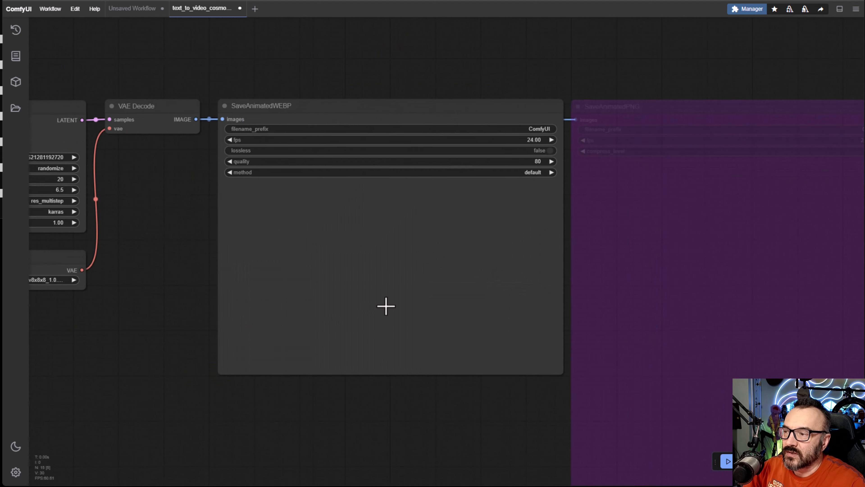
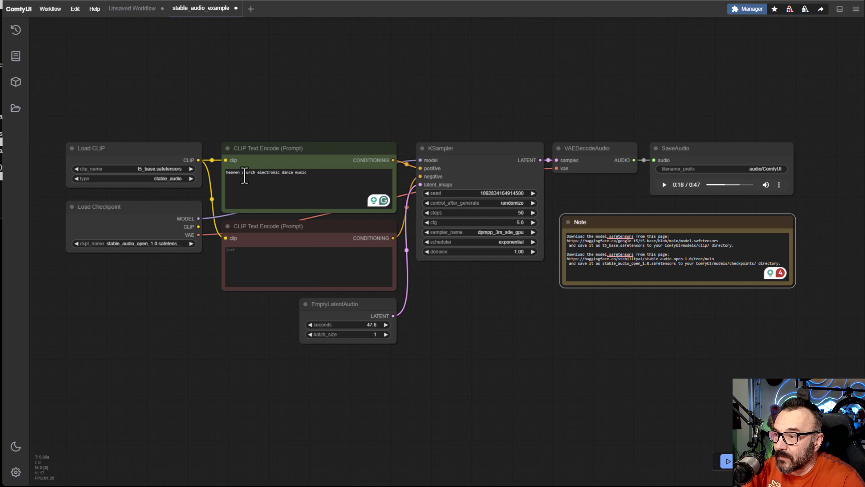
Step: Open the positive prompt "heaven church electronic dance music" for editing in the stable_audio_example workflow
click(337, 173)
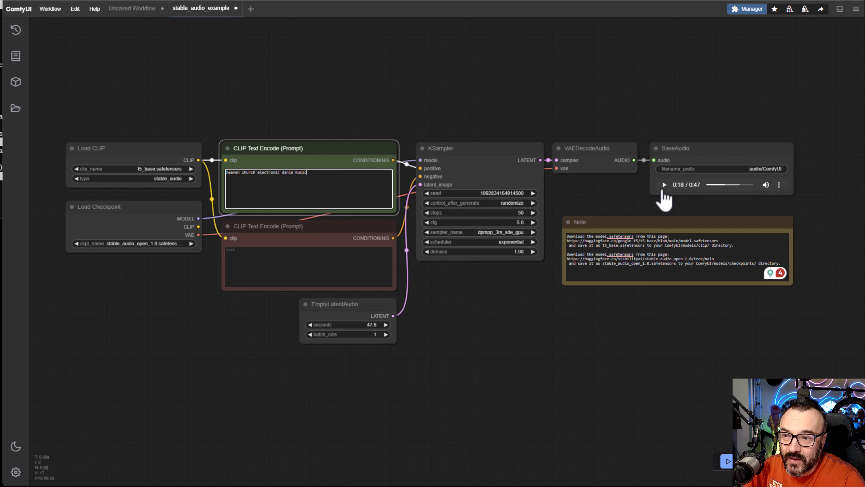
Step: Play and pause the generated clip in SaveAudio, and examine the Load CLIP and Load Checkpoint nodes
click(663, 185)
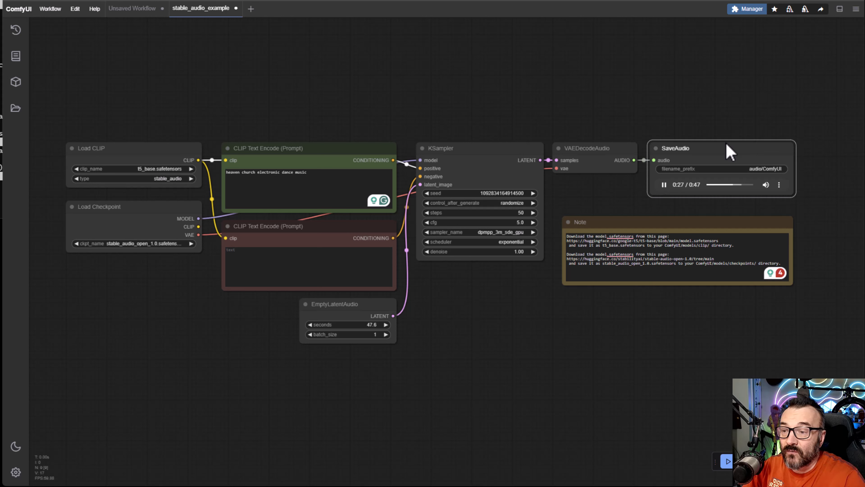
click(664, 185)
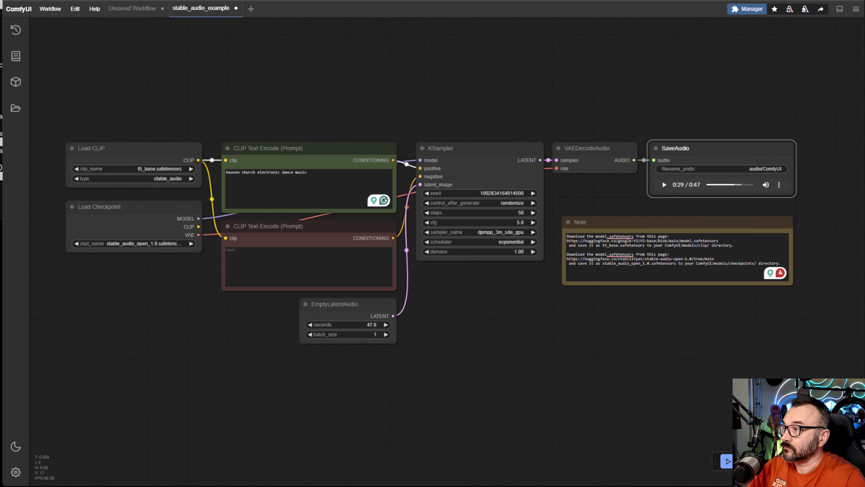
scroll(147, 240, up, 5)
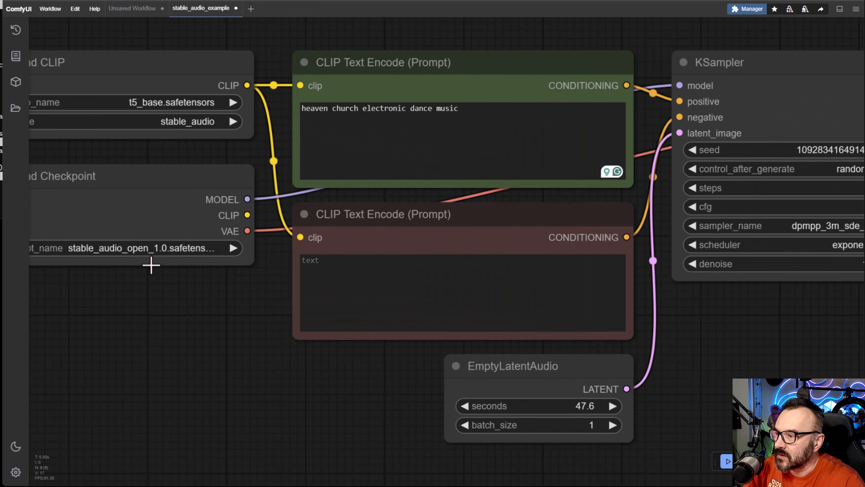
drag(152, 265, 248, 336)
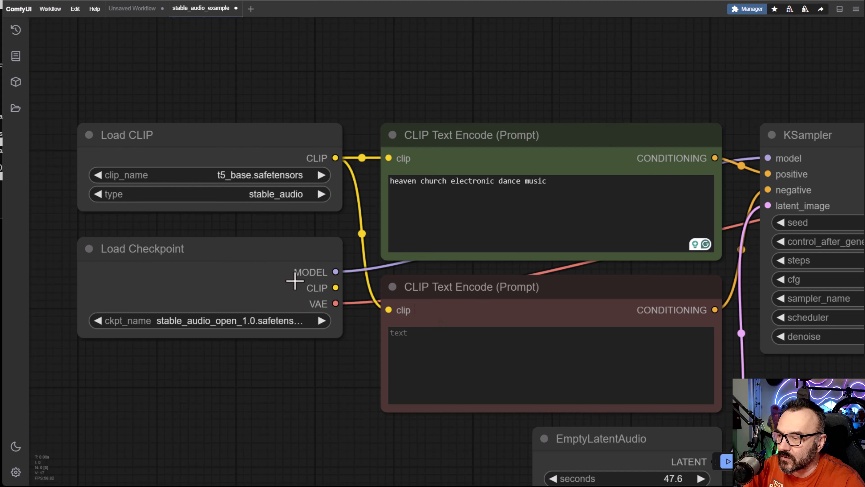
Step: Follow the Stable Audio workflow from the prompts and EmptyLatentAudio through KSampler and VAEDecodeAudio to SaveAudio and the model download note
drag(329, 387, 33, 307)
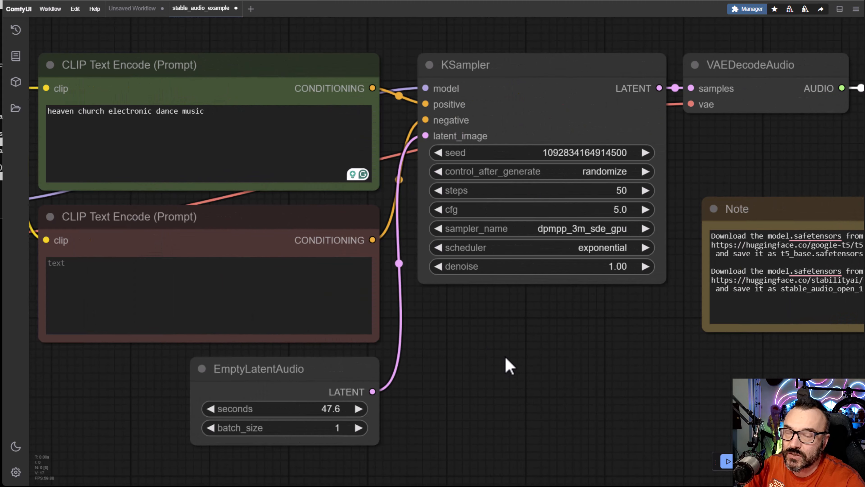
drag(514, 363, 574, 323)
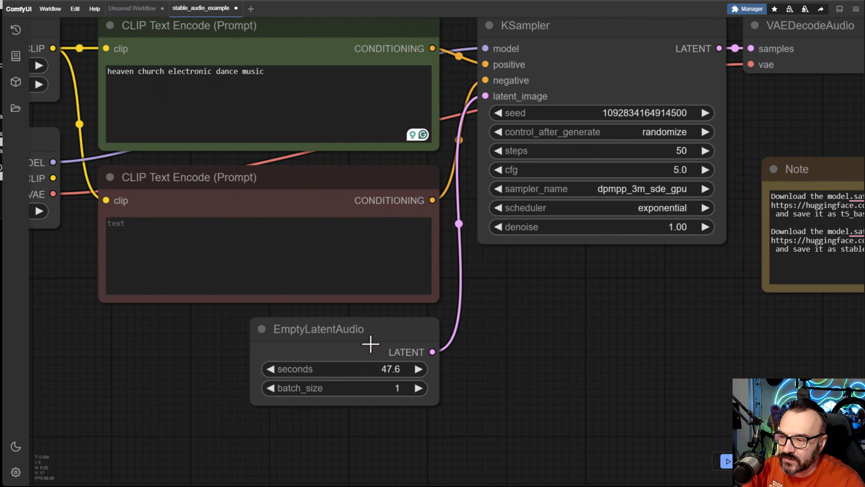
drag(551, 300, 325, 305)
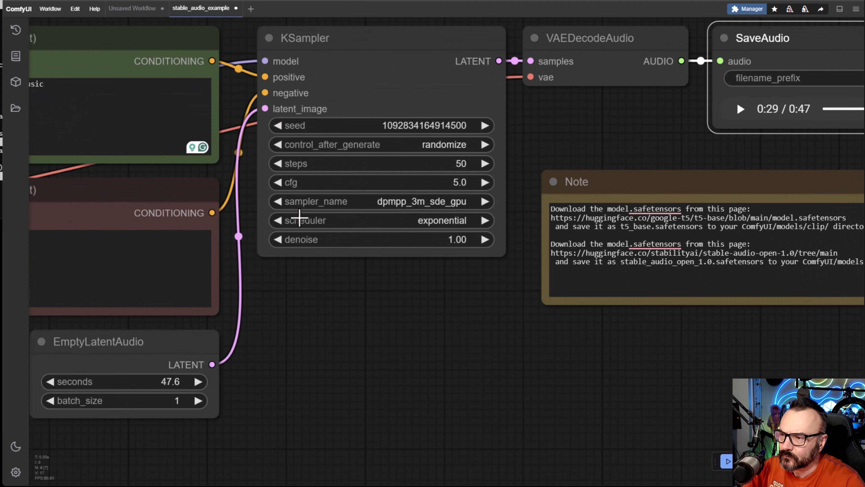
click(348, 203)
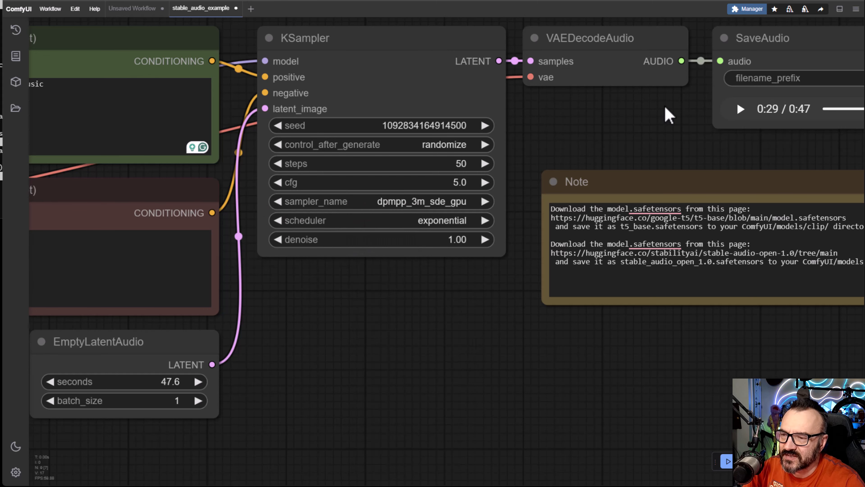
drag(666, 112, 328, 184)
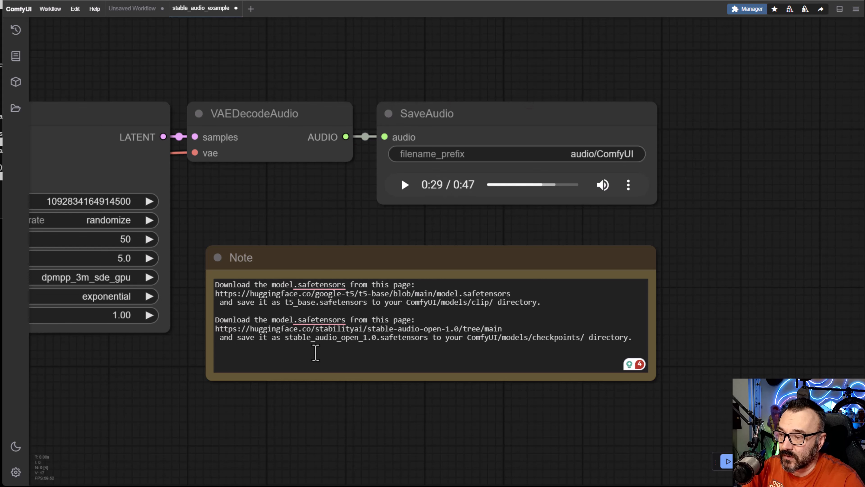
drag(265, 209, 378, 187)
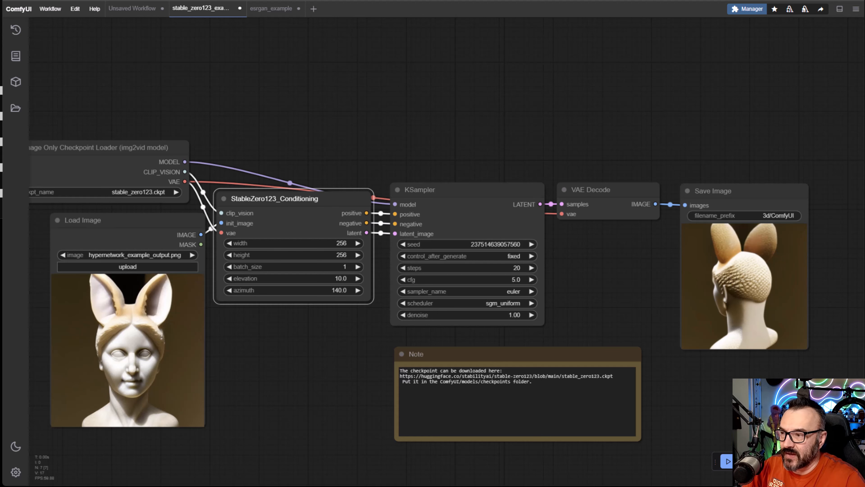
Step: Move the Load Image node slightly down, away from the Image Only Checkpoint Loader, and read the checkpoint download note in stable_zero123
drag(223, 145, 272, 102)
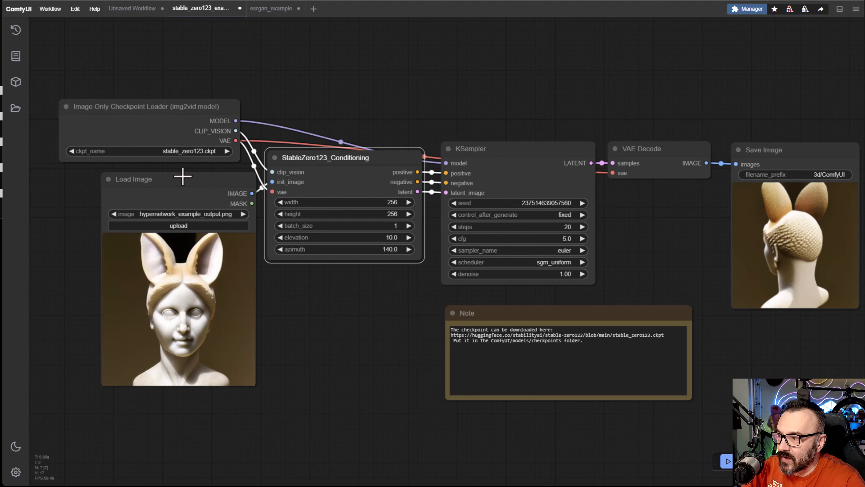
drag(182, 178, 173, 212)
scroll(526, 307, up, 8)
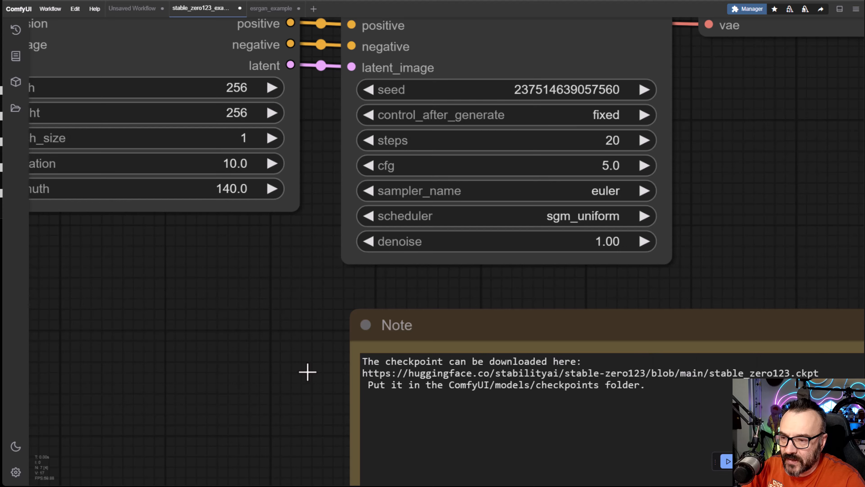
scroll(238, 370, down, 6)
scroll(237, 370, down, 1)
Step: Examine how Load Image feeds StableZero123_Conditioning with its elevation and azimuth settings, and follow the flow through KSampler to Save Image
drag(223, 345, 358, 326)
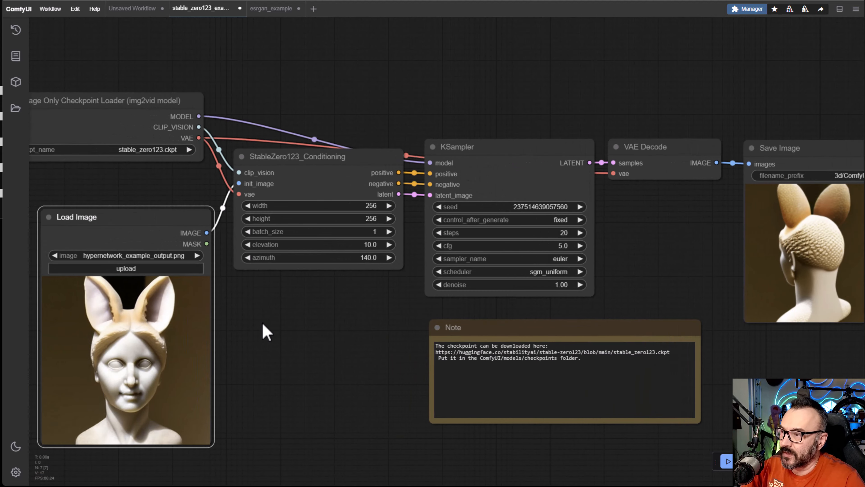
drag(263, 322, 300, 333)
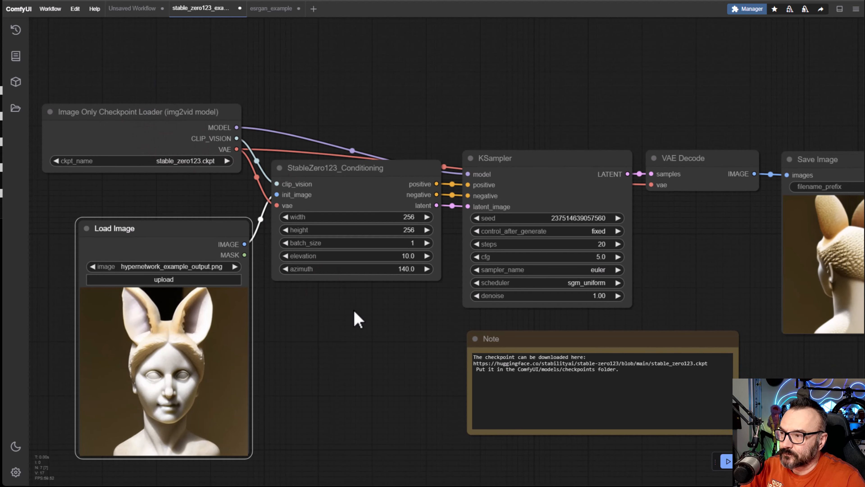
drag(358, 321, 286, 251)
drag(303, 283, 289, 272)
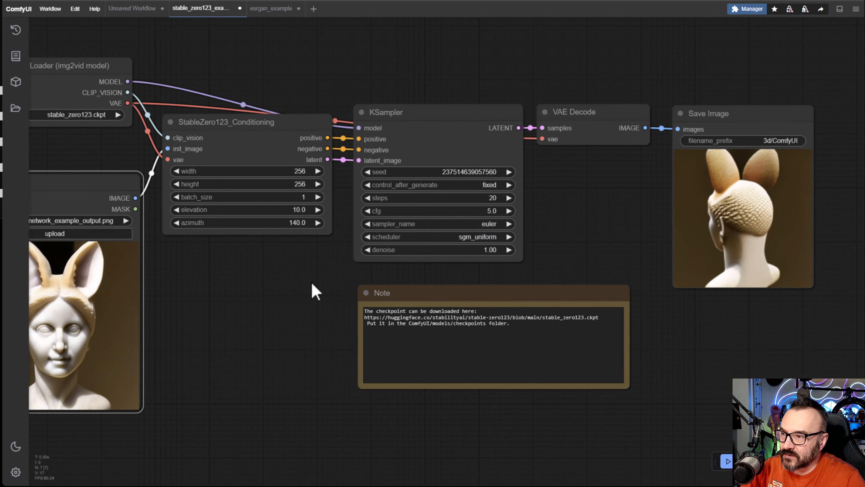
scroll(228, 203, up, 6)
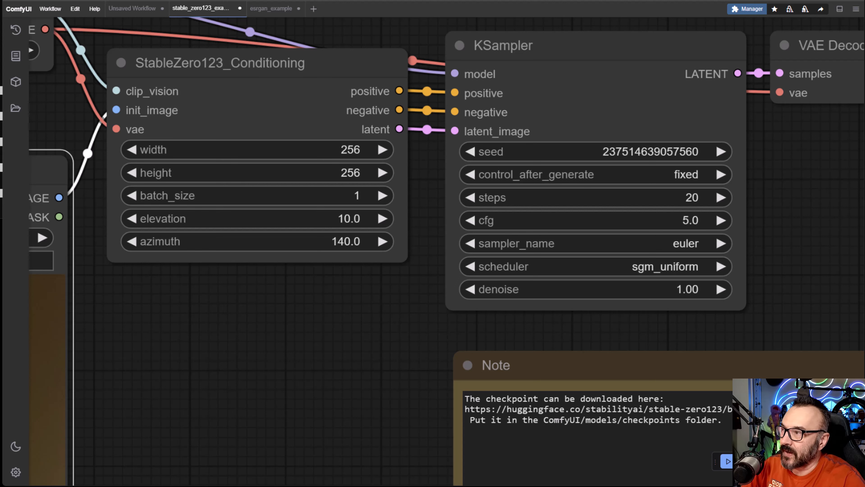
scroll(547, 149, down, 5)
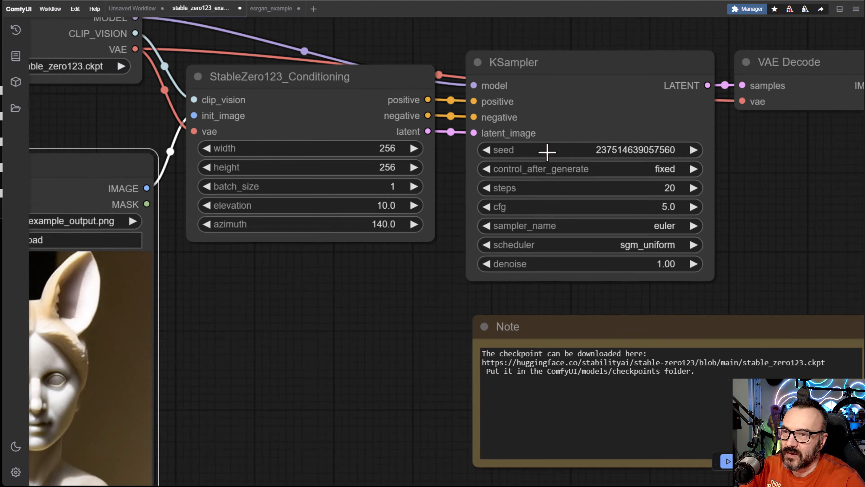
drag(689, 257, 184, 195)
drag(370, 171, 736, 227)
Step: Set the azimuth of StableZero123_Conditioning to 90 and queue the workflow to generate the new view
click(308, 218)
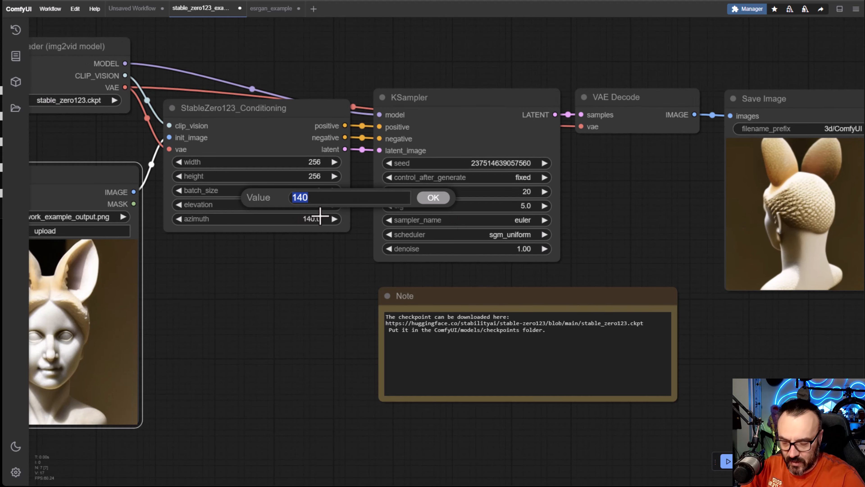
text(90)
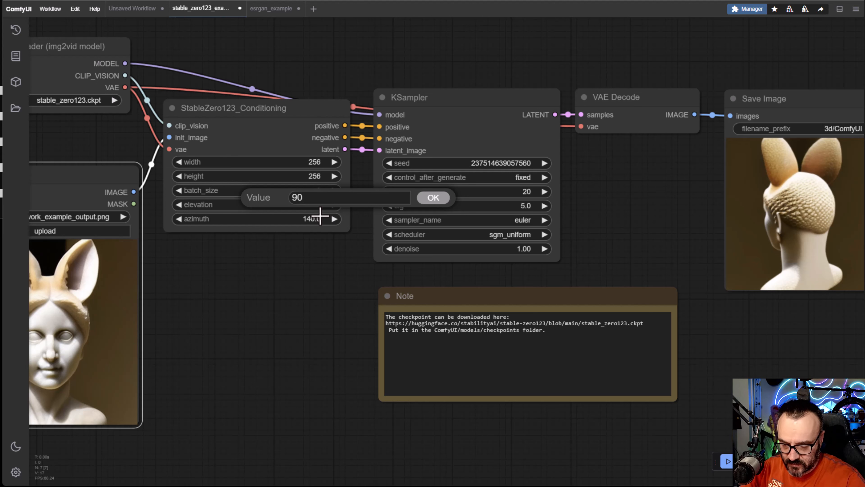
key(Return)
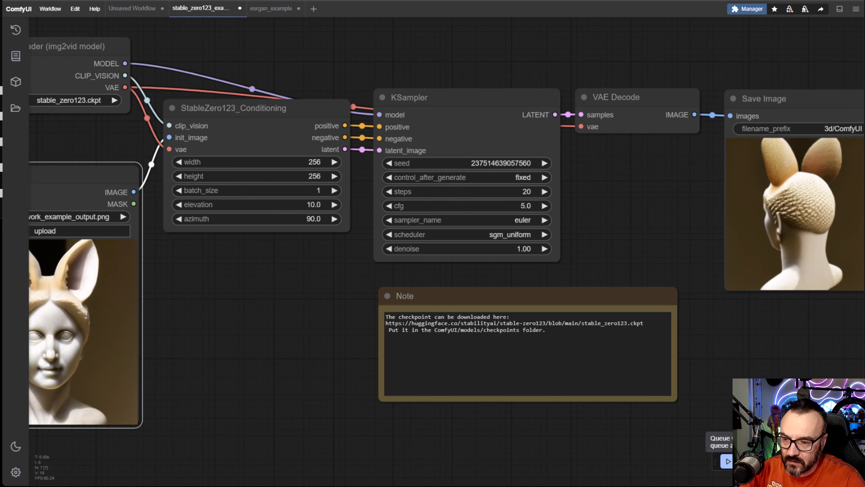
click(727, 462)
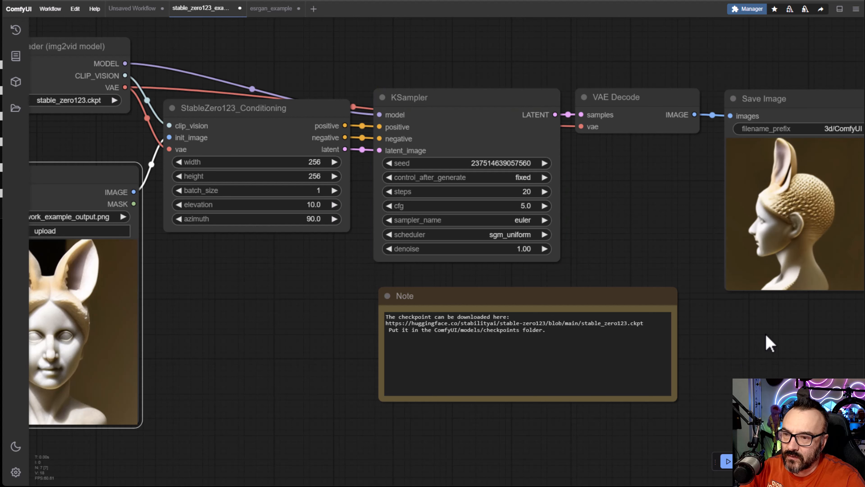
Step: Set the elevation of StableZero123_Conditioning to 90, queue the workflow, and inspect the generated view in Save Image
drag(727, 256, 675, 247)
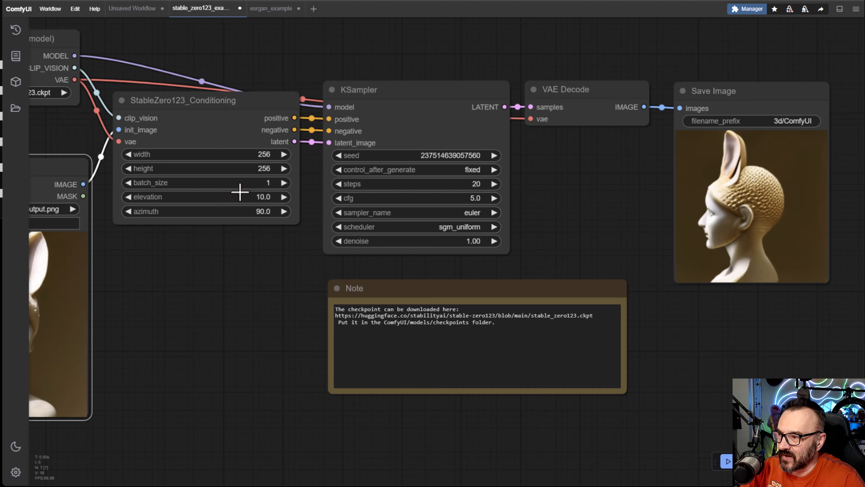
click(262, 200)
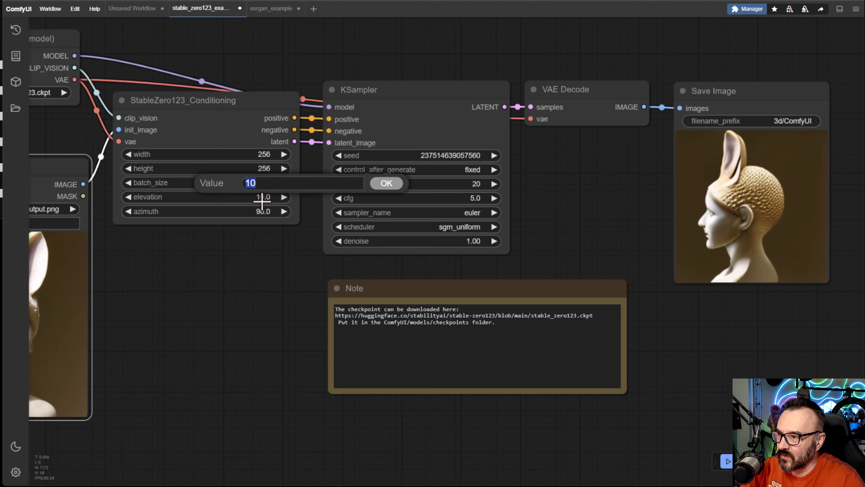
text(90)
key(Return)
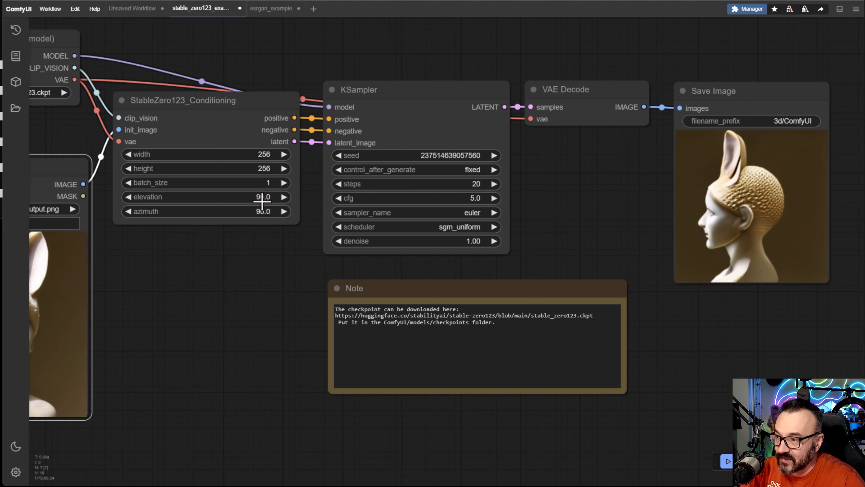
click(728, 461)
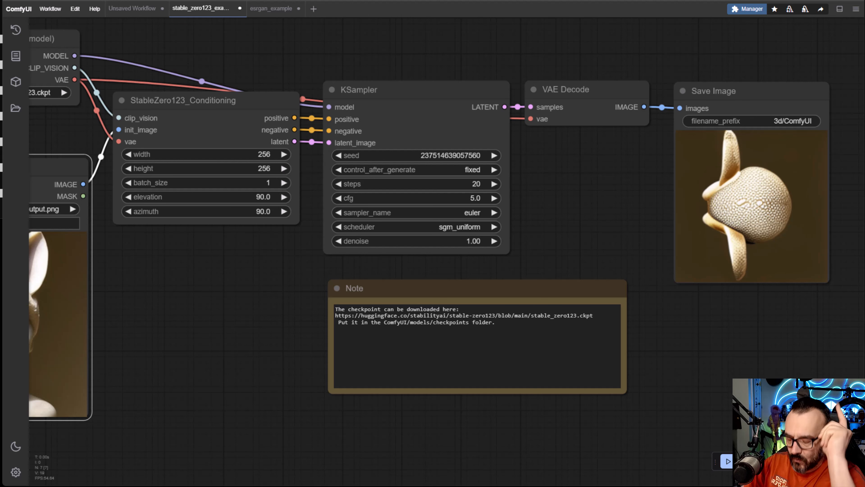
scroll(228, 166, up, 5)
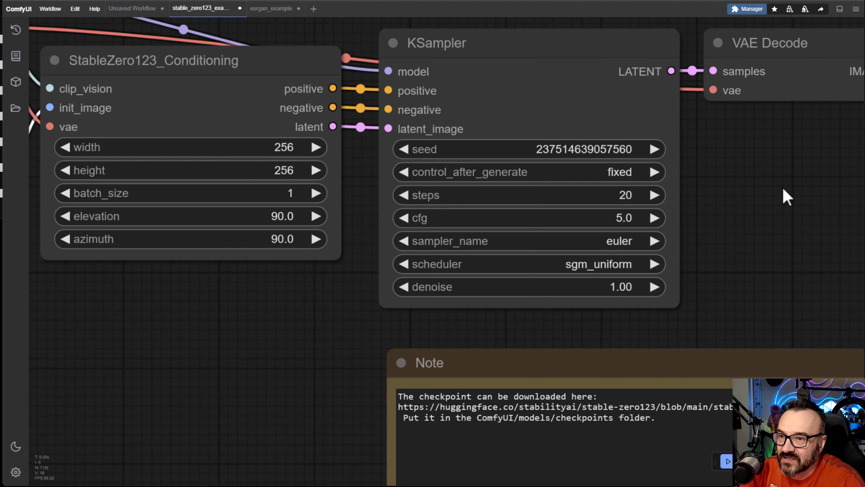
drag(784, 193, 363, 303)
scroll(412, 244, down, 3)
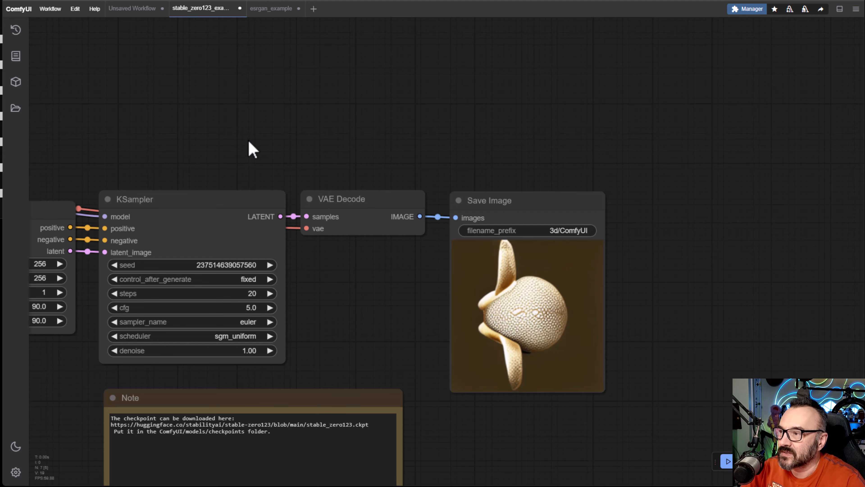
Step: Review the esrgan_example workflow from Load Checkpoint to Save Image, focusing on Load Upscale Model and Upscale Image (using Model)
click(260, 9)
drag(485, 278, 618, 274)
scroll(227, 155, up, 2)
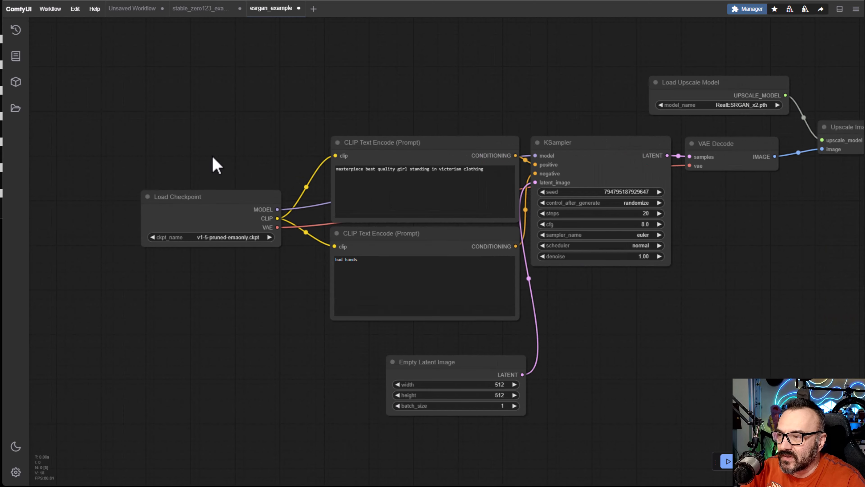
scroll(253, 154, up, 1)
drag(250, 155, 178, 140)
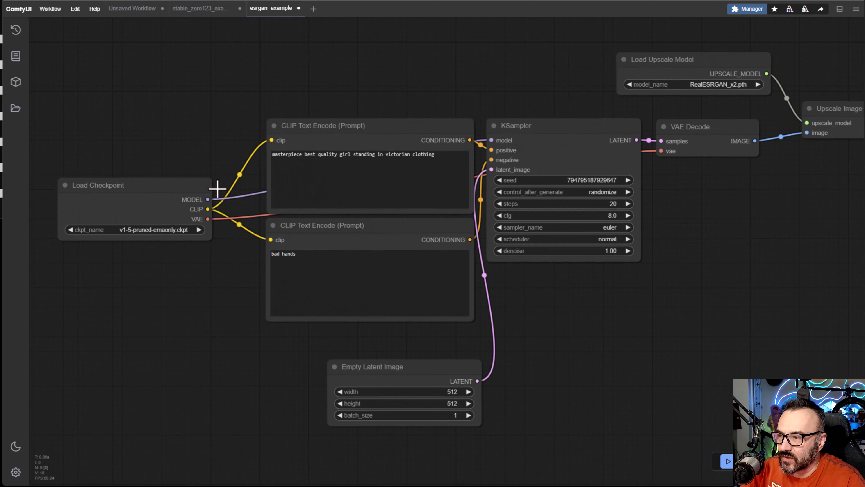
drag(444, 75, 304, 59)
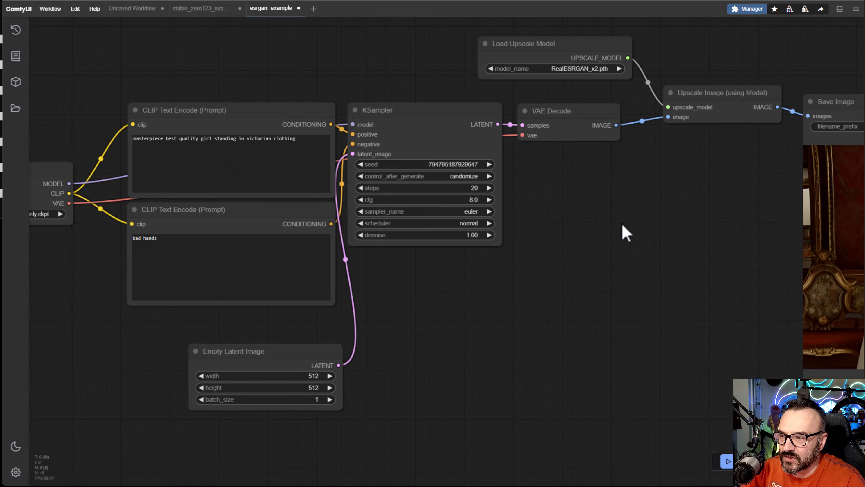
drag(587, 247, 416, 367)
click(370, 168)
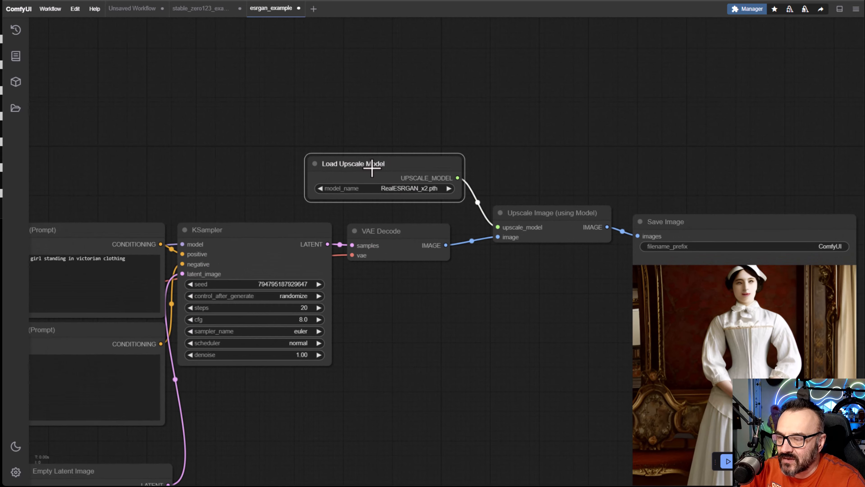
click(547, 209)
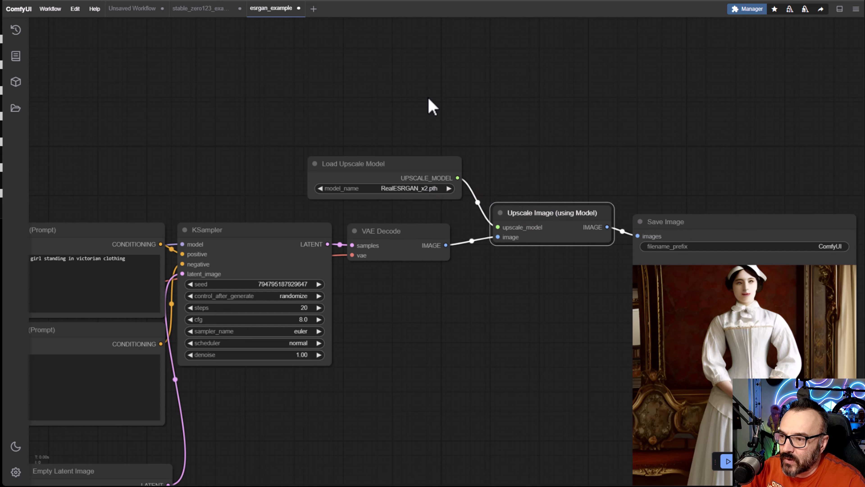
Step: Add a Load Upscale Model node to the stable_zero123 workflow and place it above KSampler and VAE Decode
click(200, 10)
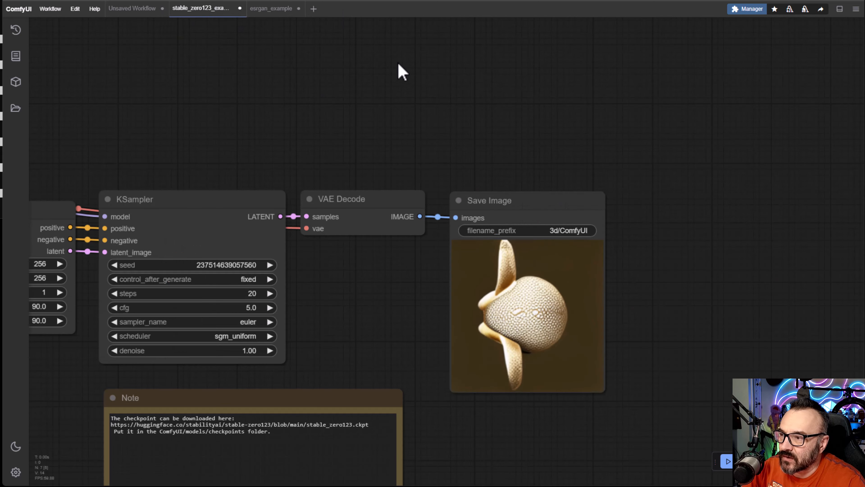
double_click(487, 112)
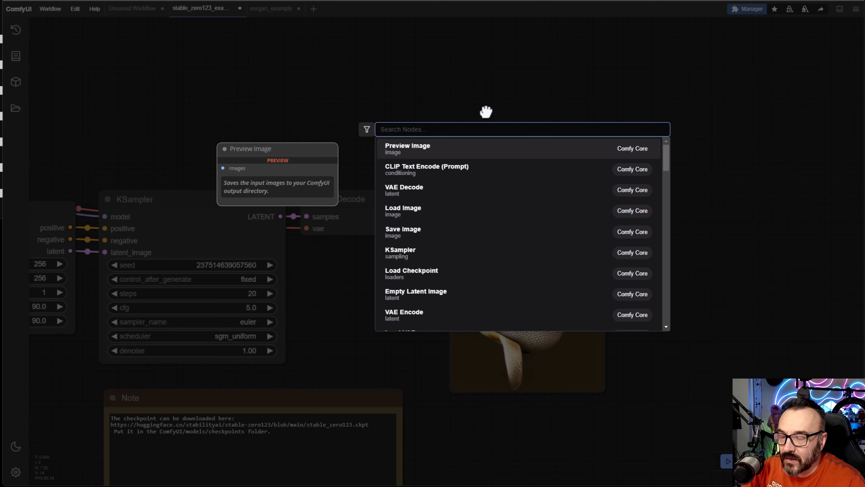
text(load)
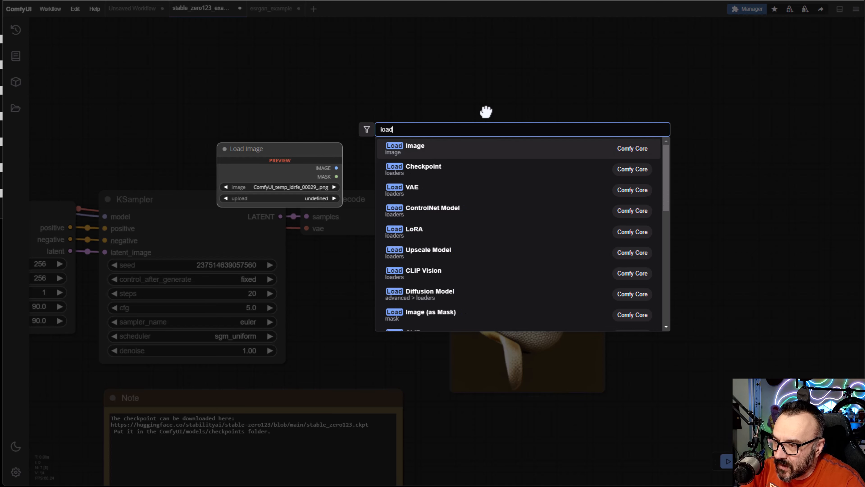
click(428, 249)
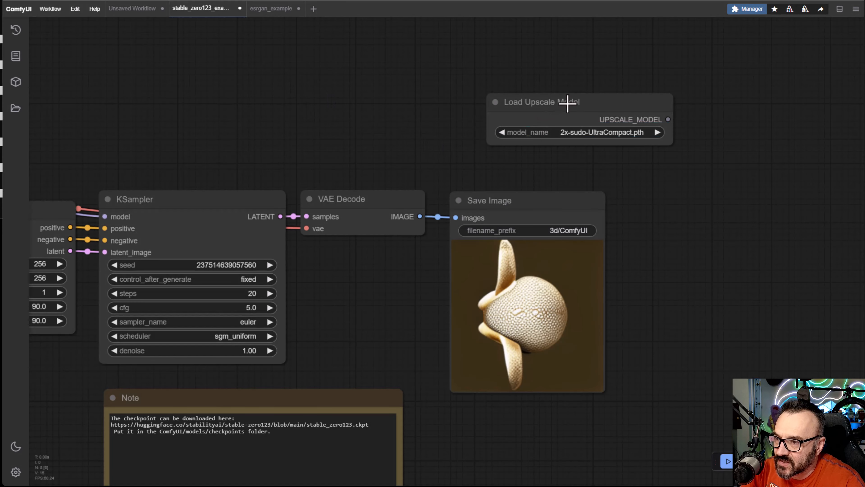
drag(568, 104, 290, 83)
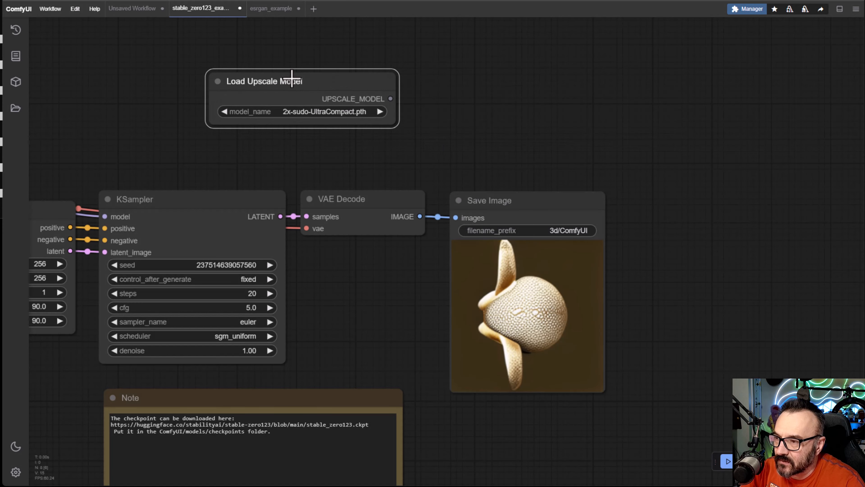
Step: Check the upscaling nodes in esrgan_example and add an Upscale Image (using Model) node to the stable_zero123 workflow
click(266, 9)
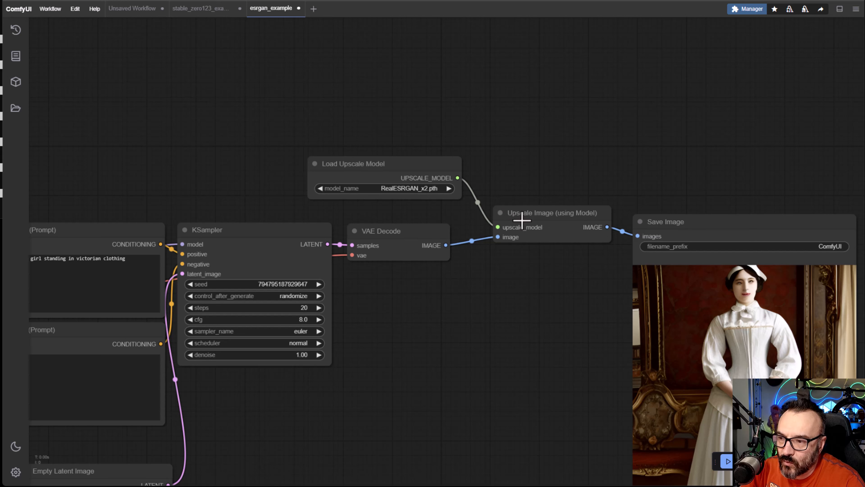
click(198, 10)
double_click(511, 119)
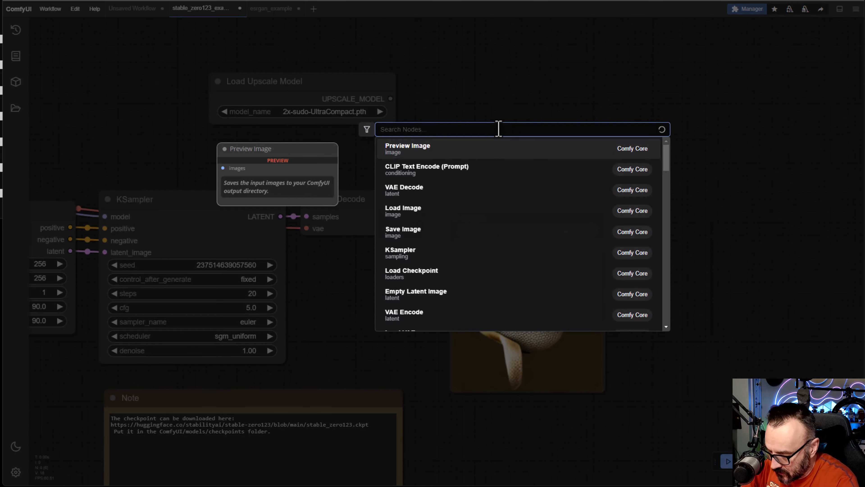
text(upscal)
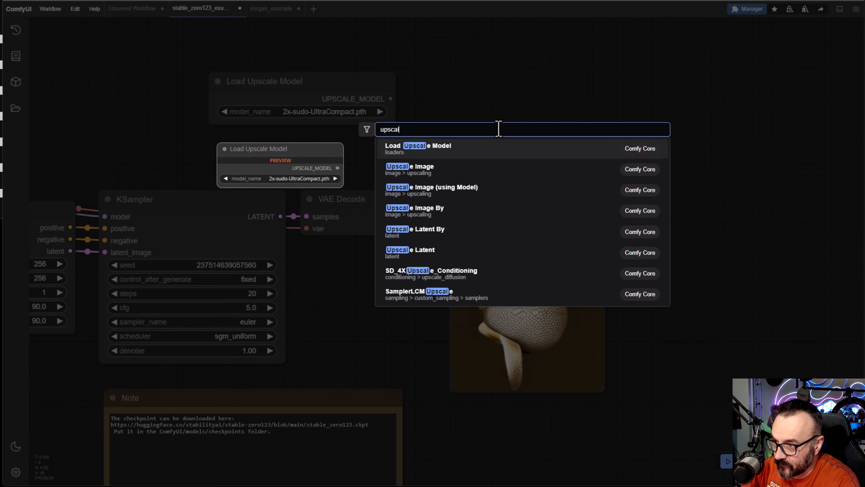
text(e)
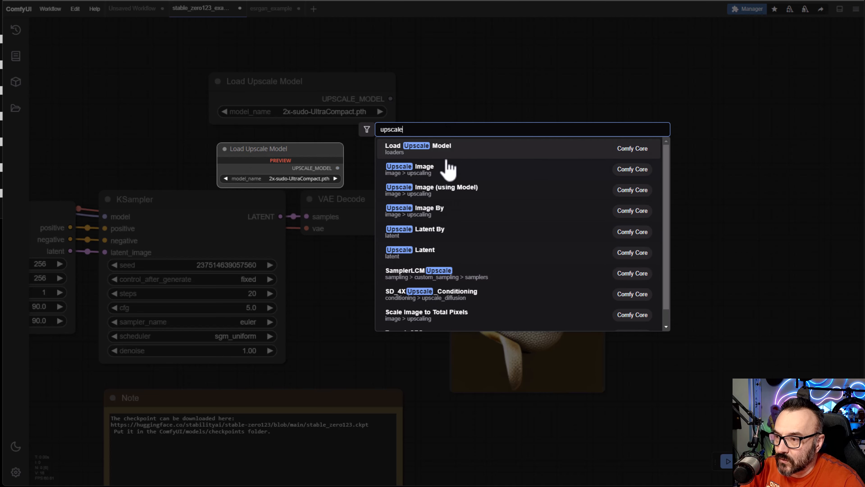
click(409, 191)
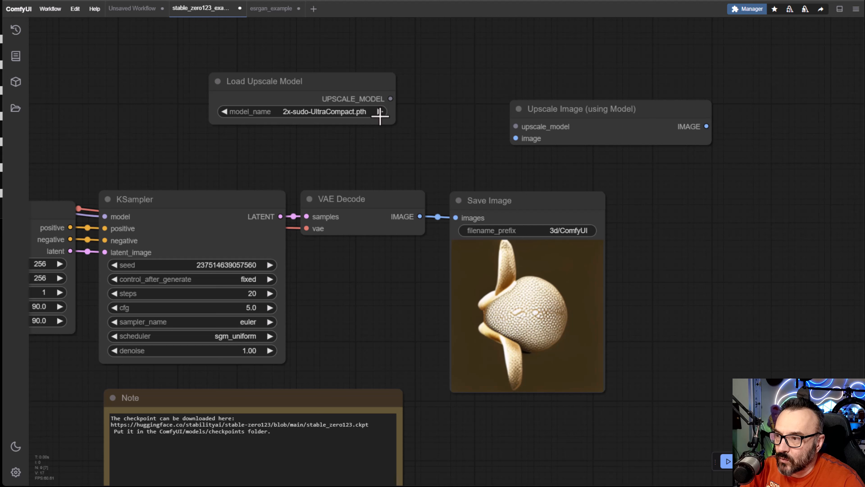
Step: Wire Load Upscale Model and the VAE Decode image into Upscale Image (using Model), and its IMAGE output into Save Image
drag(391, 99, 516, 127)
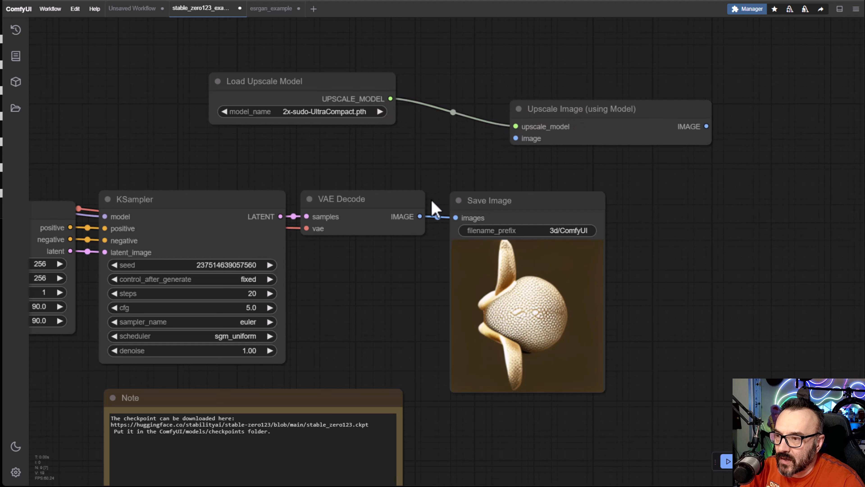
drag(420, 217, 507, 147)
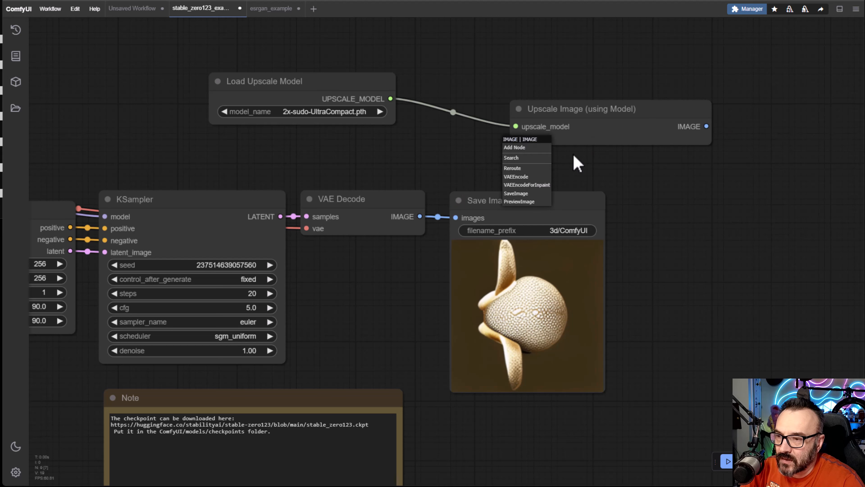
click(419, 215)
drag(420, 216, 512, 136)
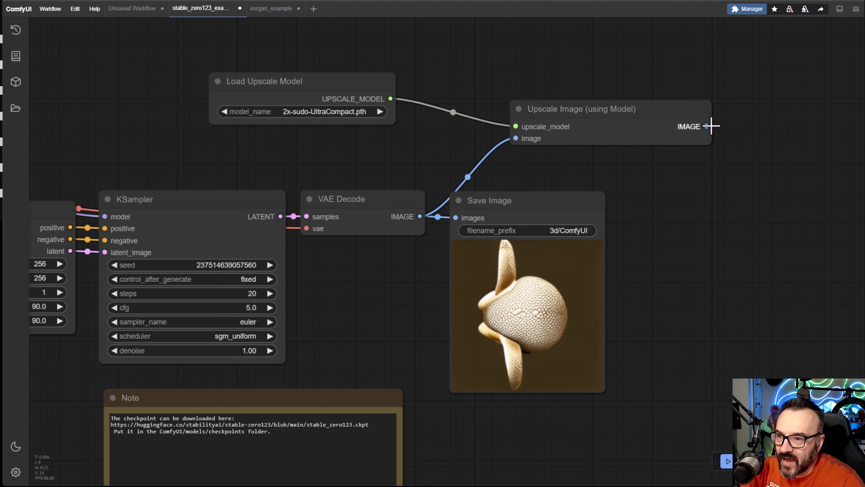
drag(711, 126, 456, 218)
Step: Move the Save Image node clear of VAE Decode, below Upscale Image (using Model), and enlarge it for a bigger preview
drag(571, 203, 770, 186)
scroll(637, 260, down, 5)
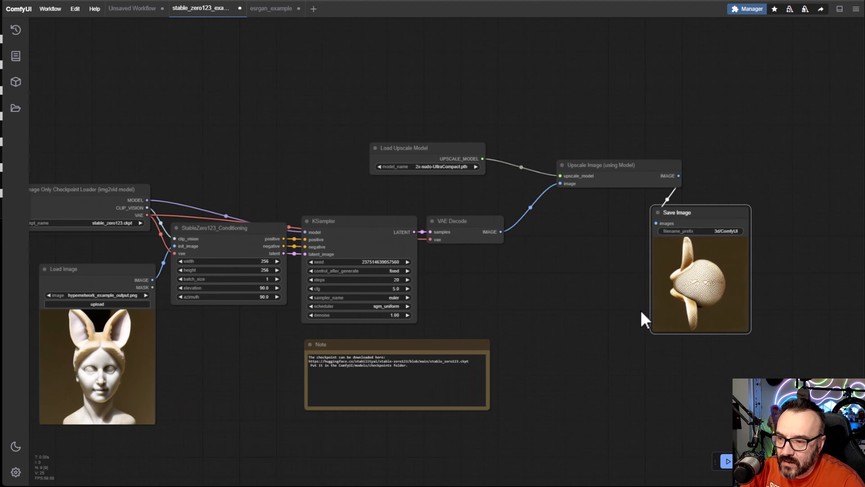
drag(644, 319, 457, 230)
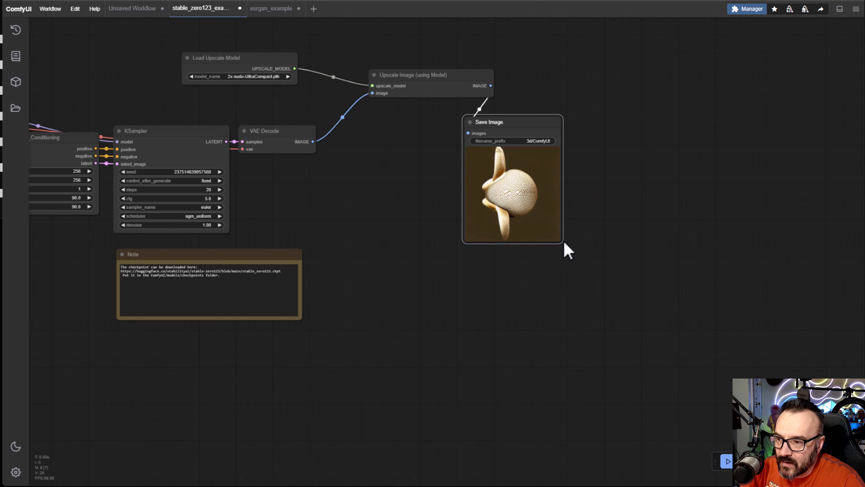
drag(565, 241, 733, 376)
drag(468, 186, 641, 174)
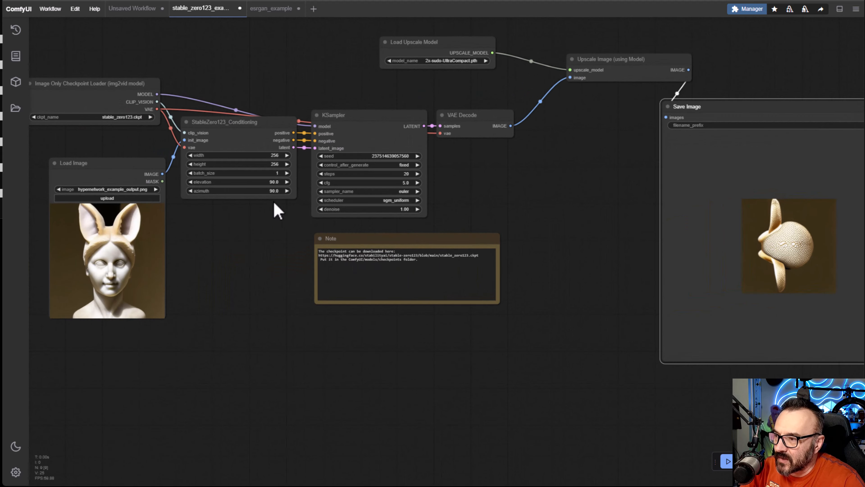
Step: Set the elevation of StableZero123_Conditioning to 0 and queue the workflow to generate the upscaled view
click(265, 177)
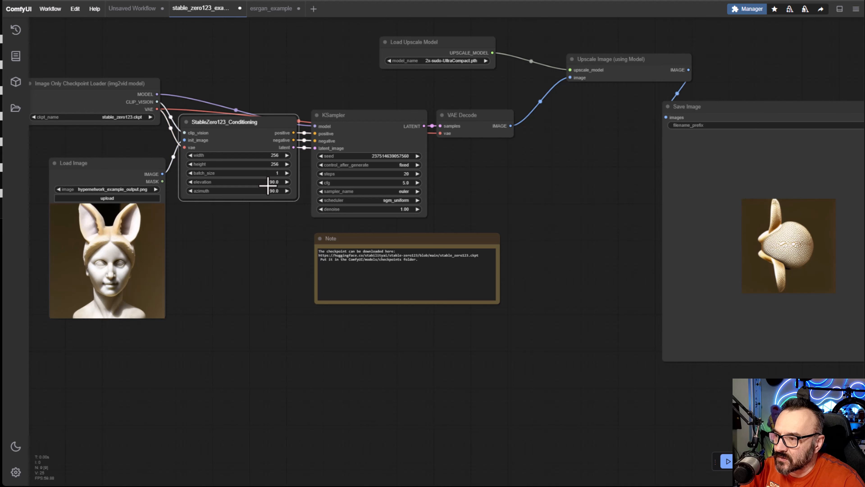
click(269, 182)
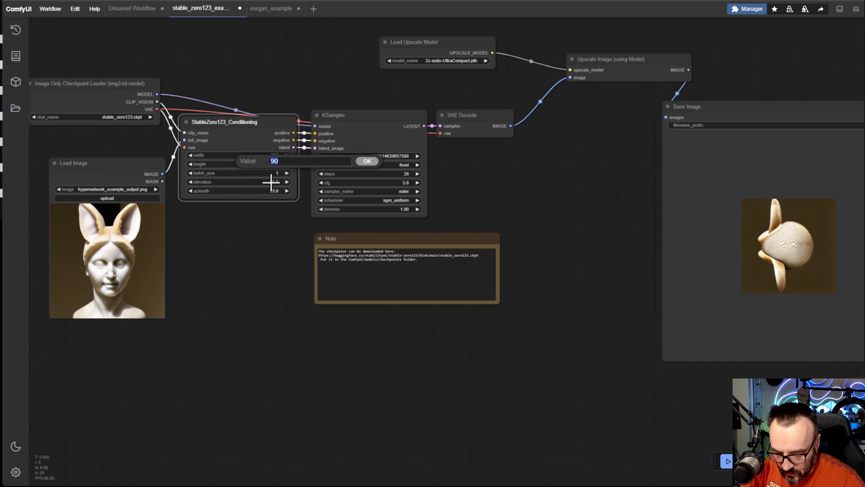
text(0)
key(Return)
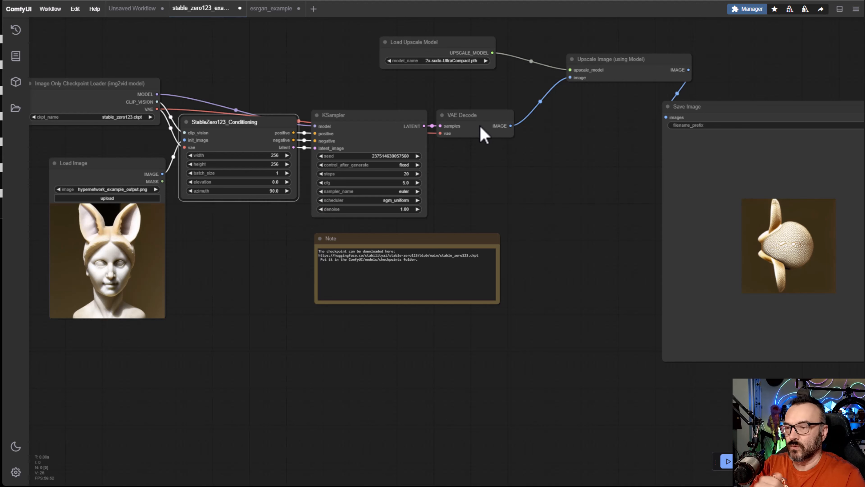
click(728, 462)
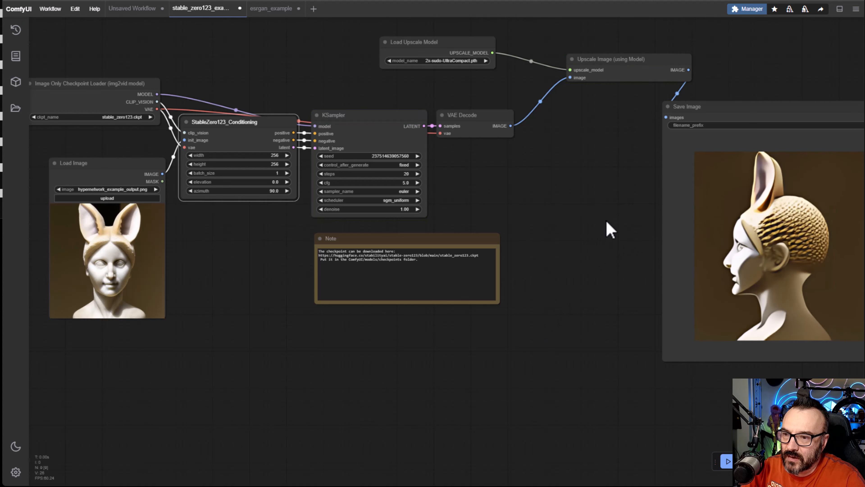
drag(610, 230, 624, 262)
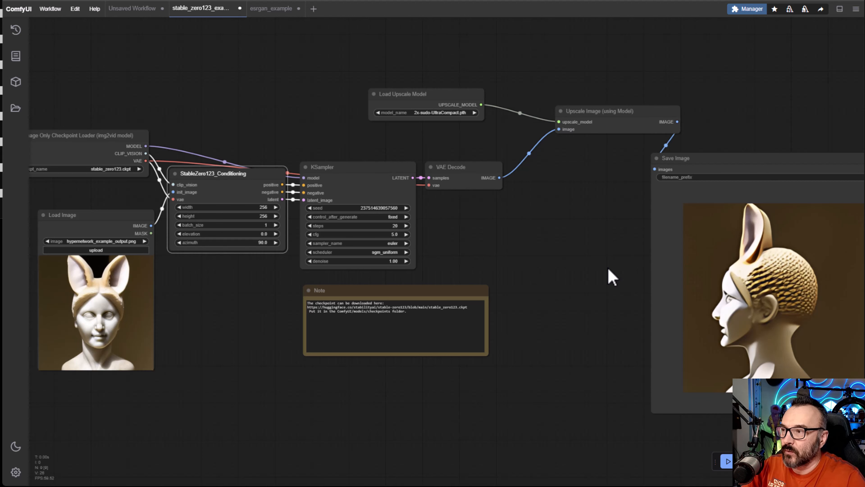
click(271, 8)
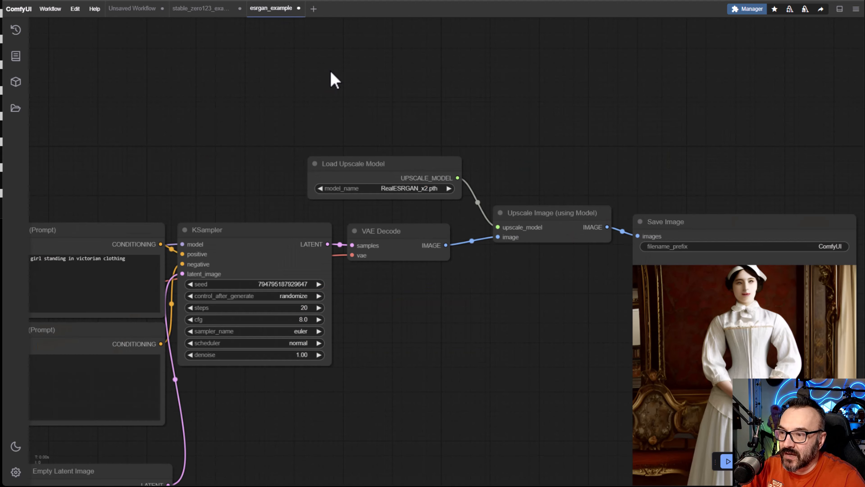
click(176, 9)
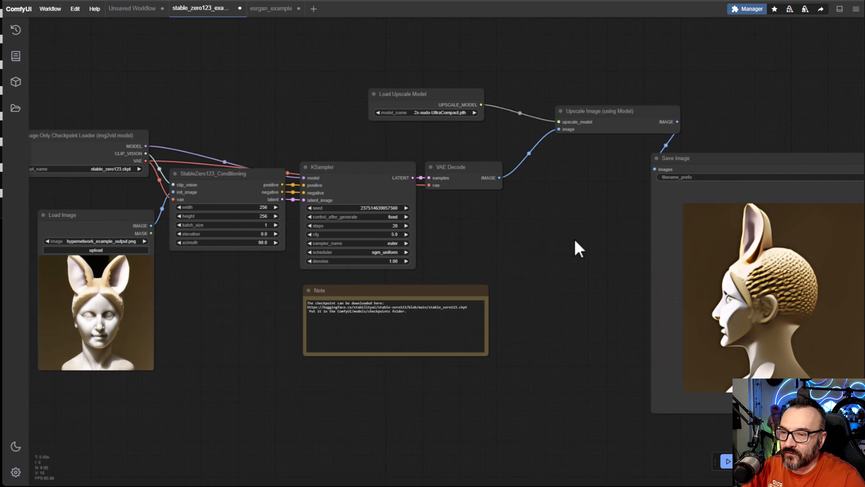
drag(575, 241, 608, 244)
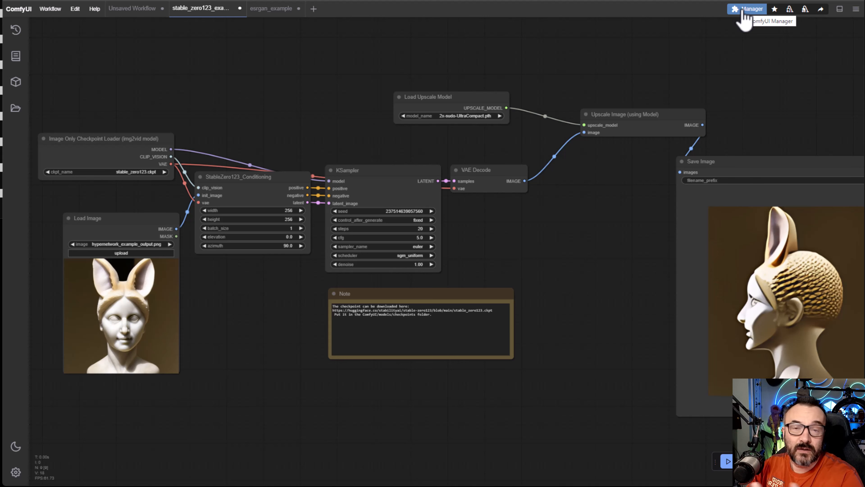
Step: Search the Custom Nodes Manager for "upscaler", review the listed node packs and their conflict flags, and close ComfyUI Manager
click(744, 12)
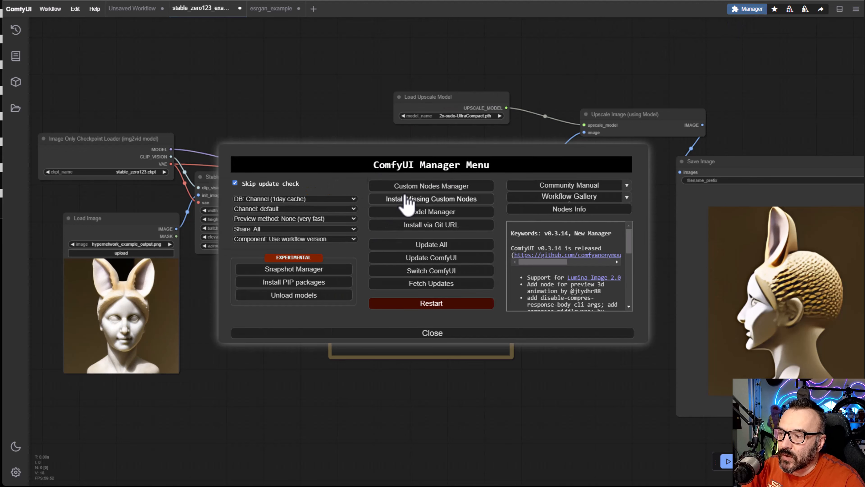
click(409, 188)
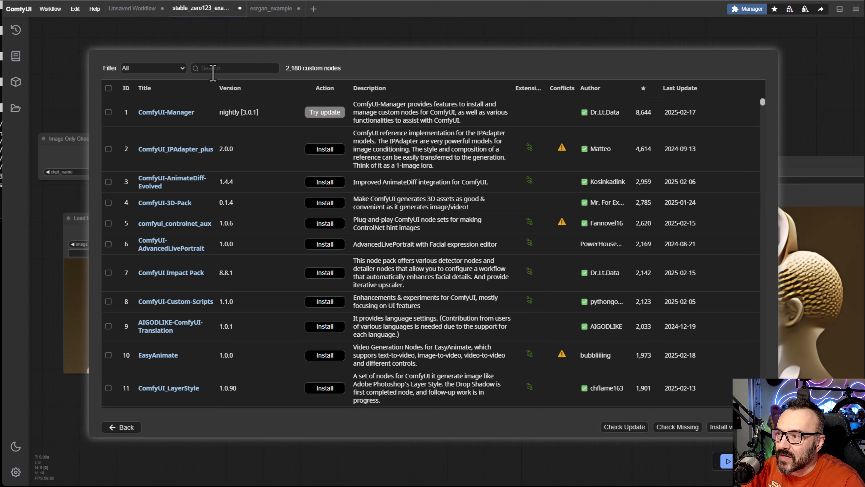
click(214, 72)
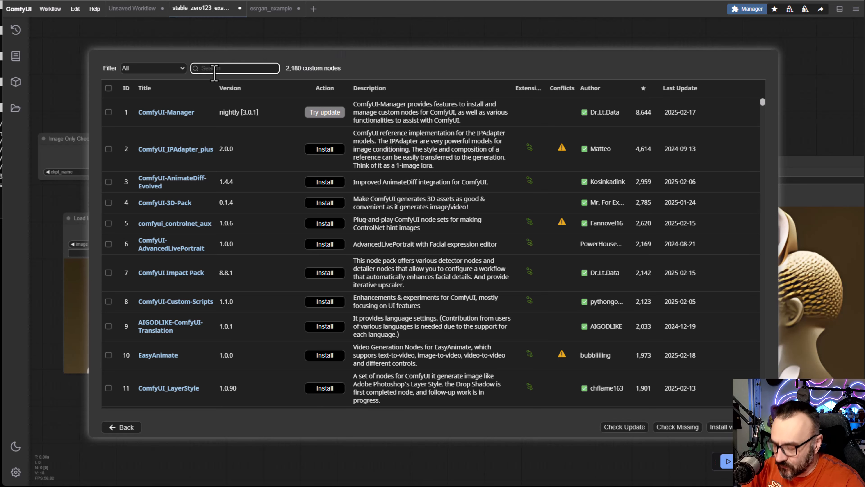
text(upsc)
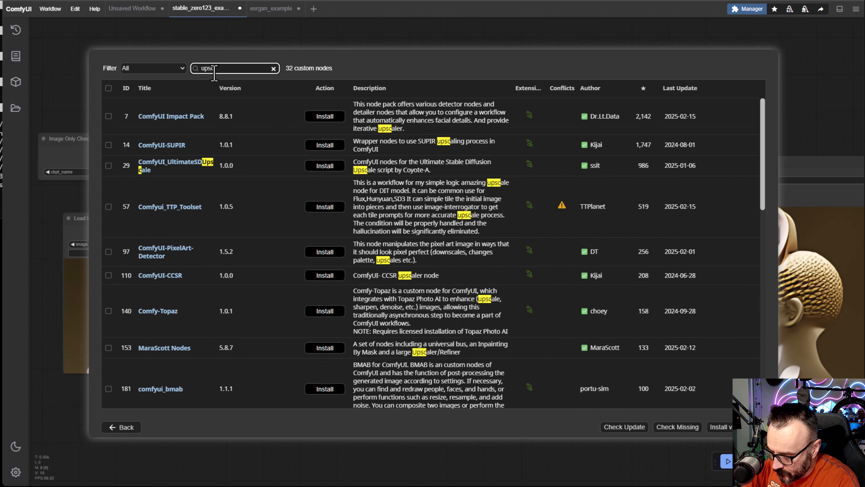
text(aler)
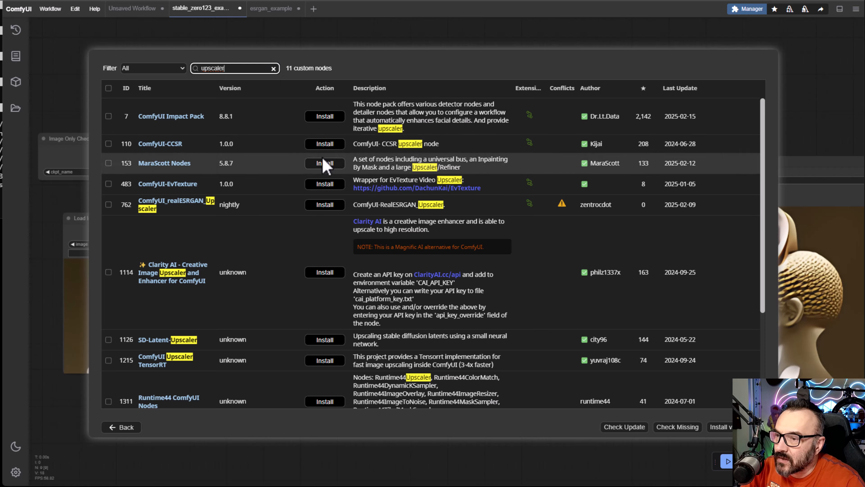
scroll(222, 178, down, 4)
scroll(595, 316, up, 4)
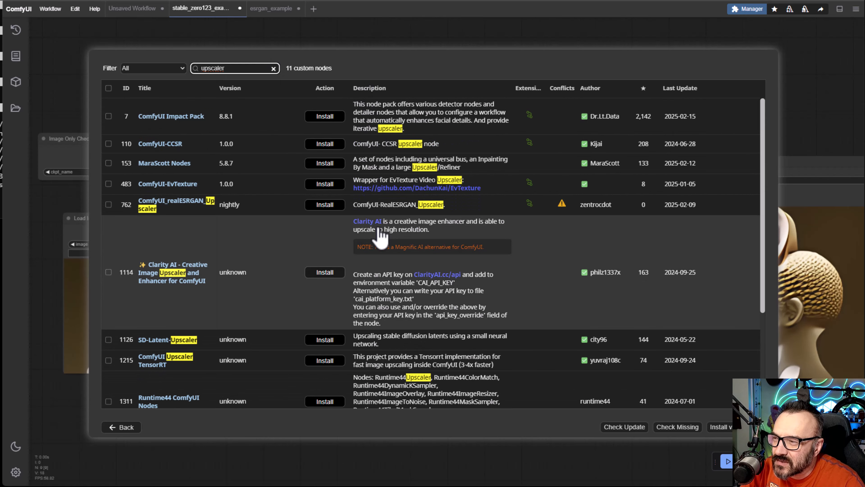
scroll(378, 232, down, 1)
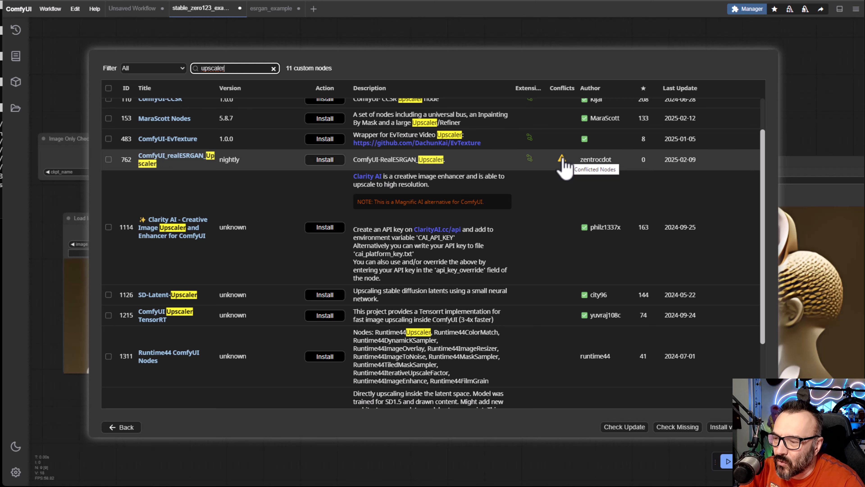
scroll(531, 208, down, 1)
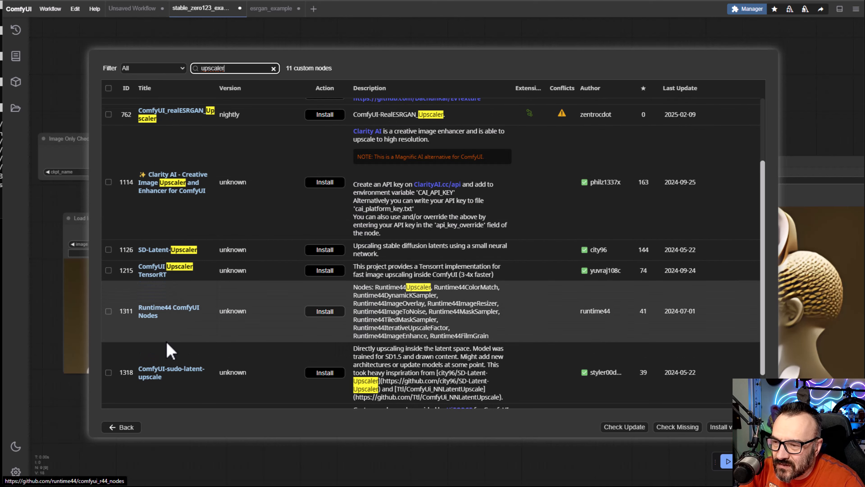
scroll(170, 352, down, 1)
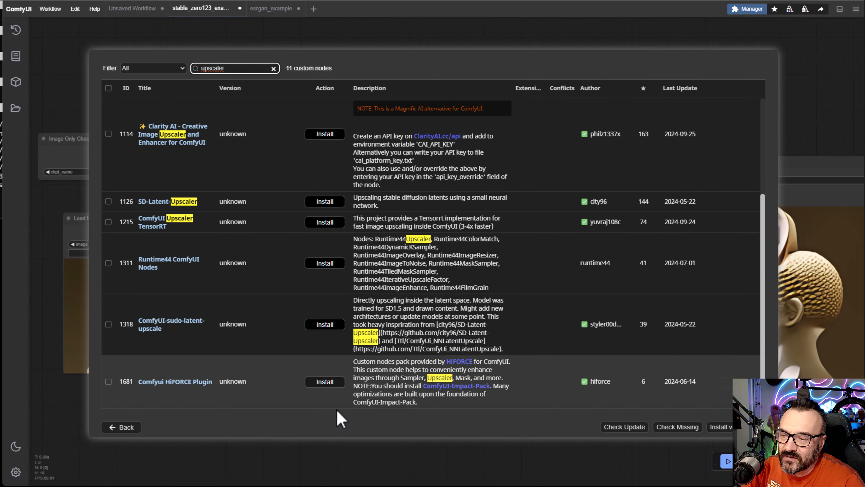
click(114, 428)
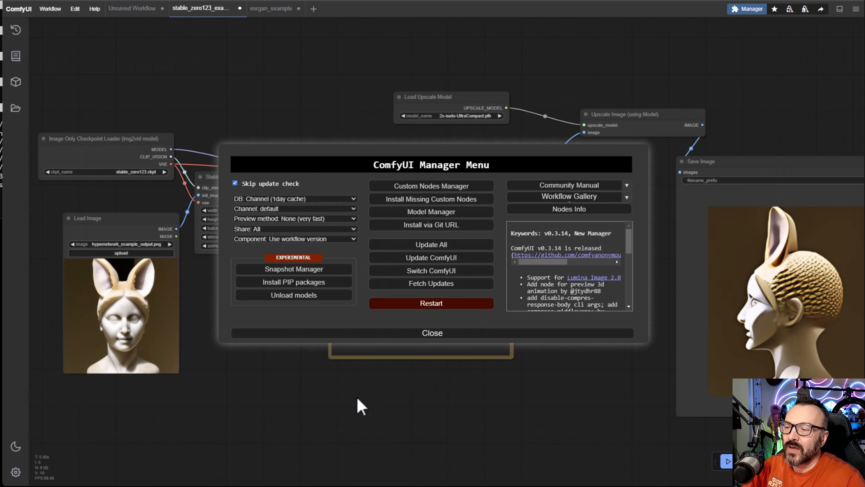
click(393, 334)
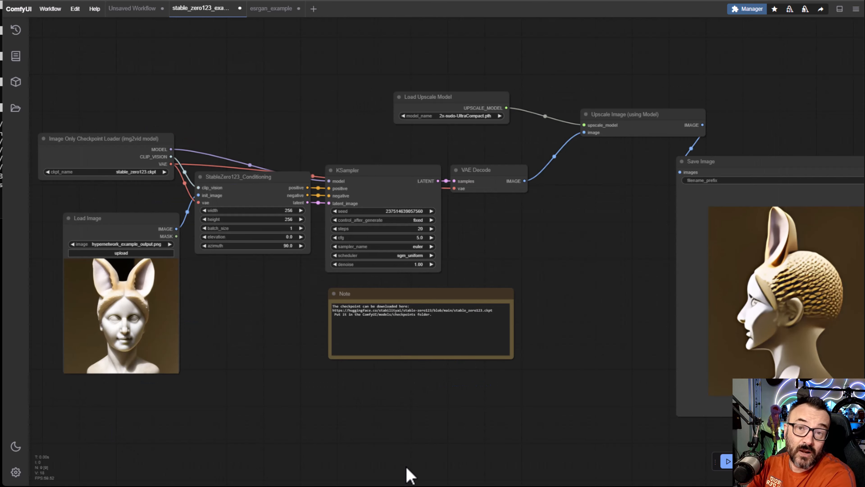